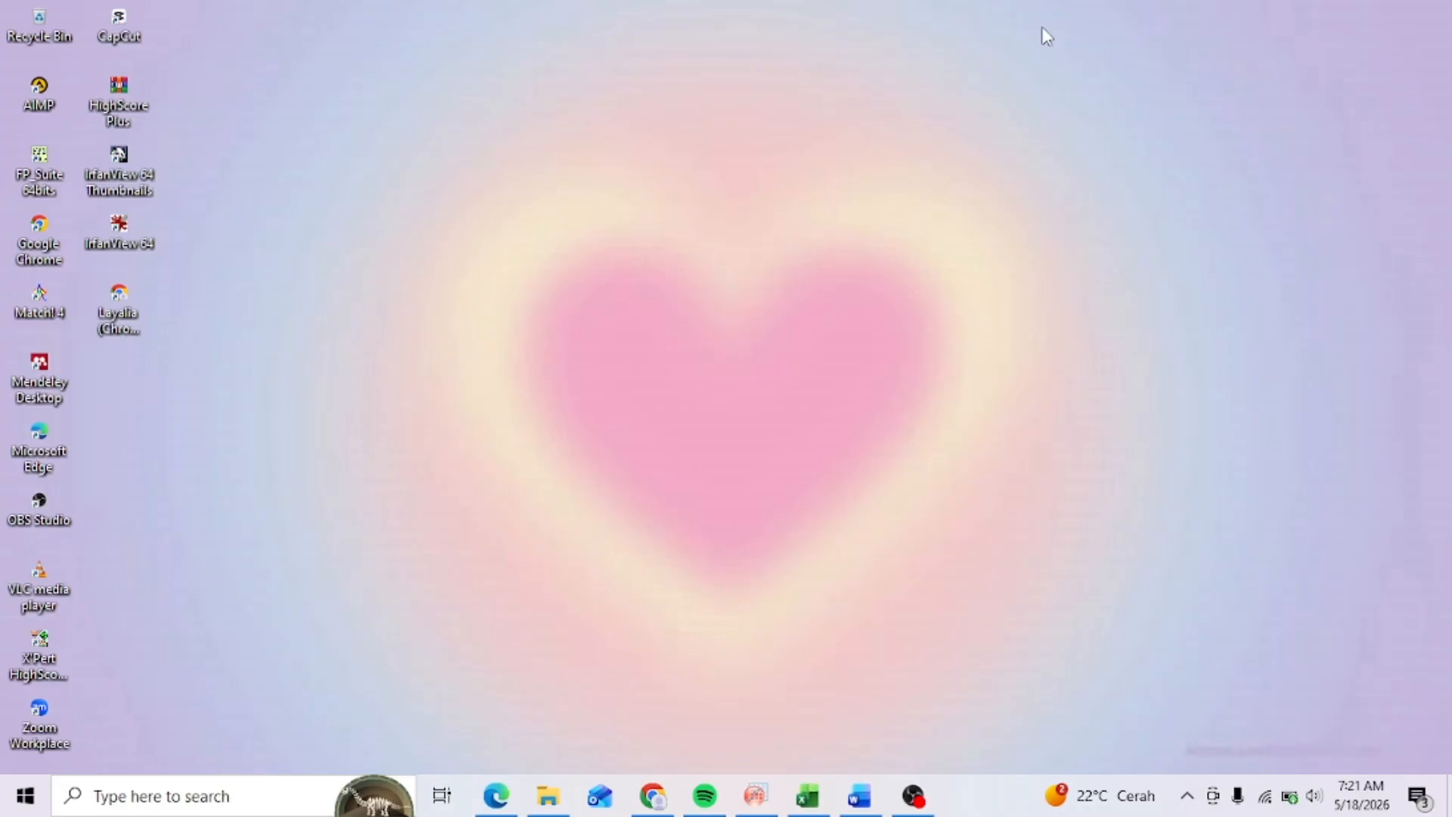
- Switch to OriginPro and give column A of Book1 the long name Wavelength and the units nm
click(806, 806)
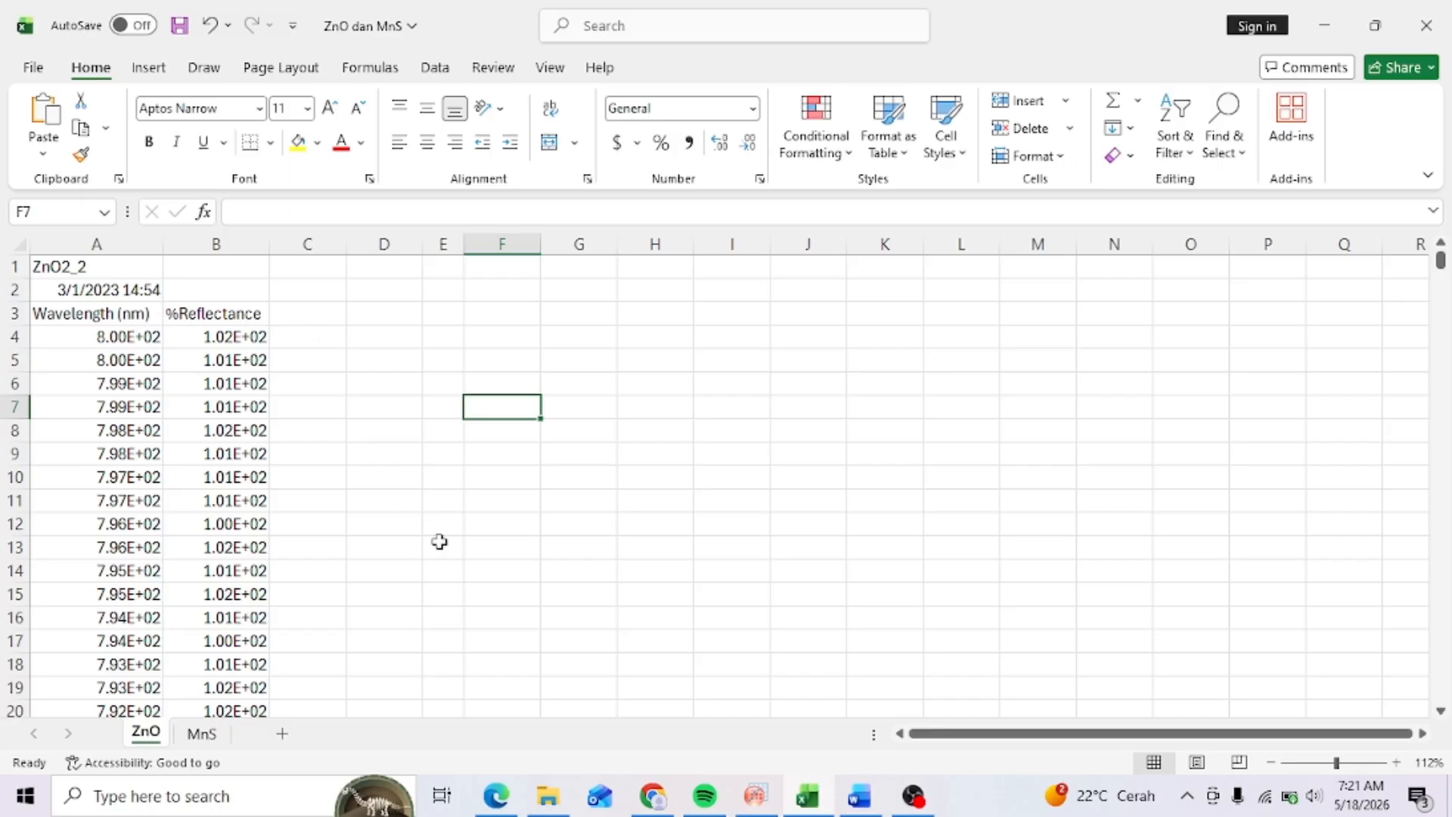
click(756, 796)
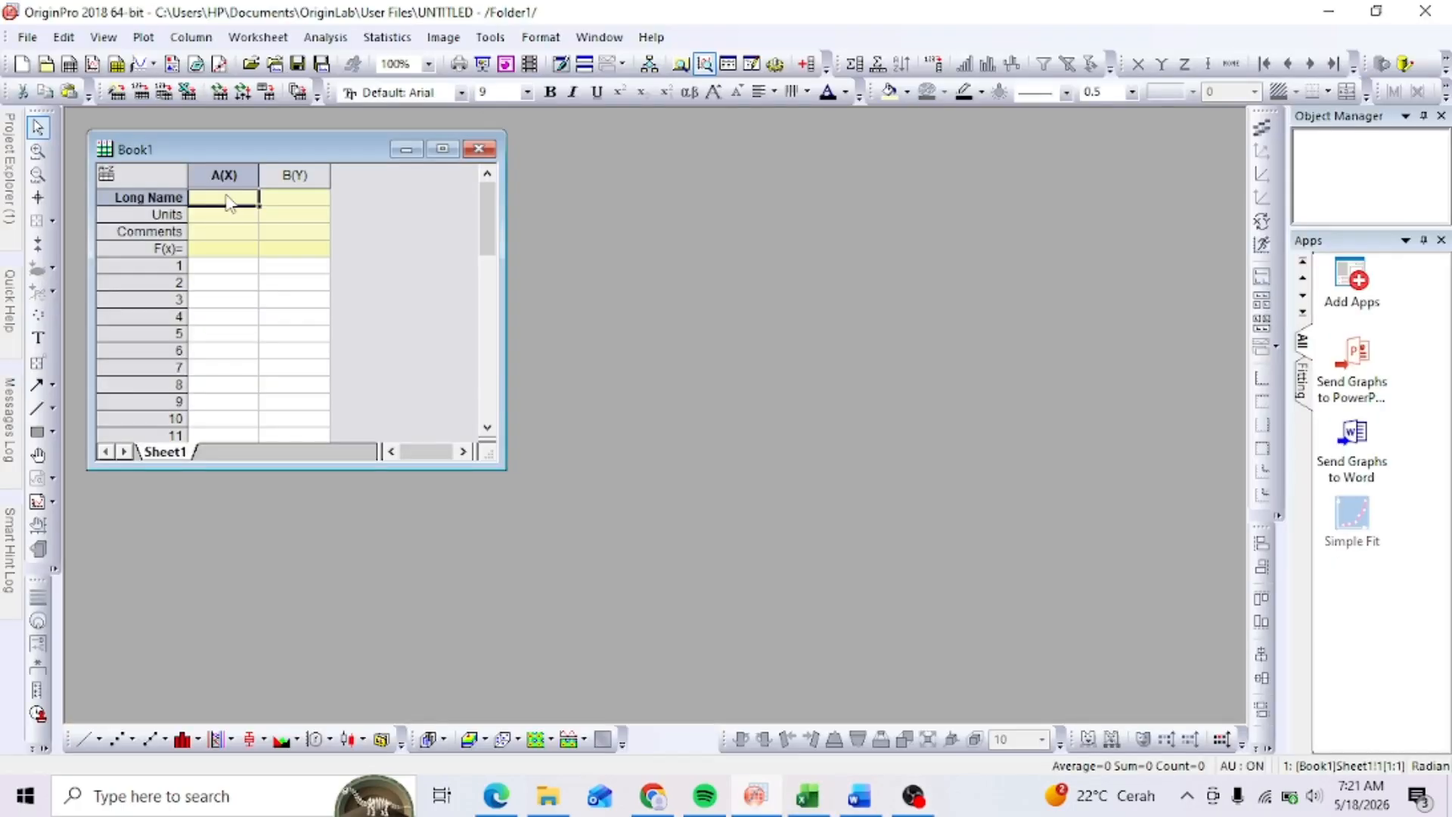
text(Wac)
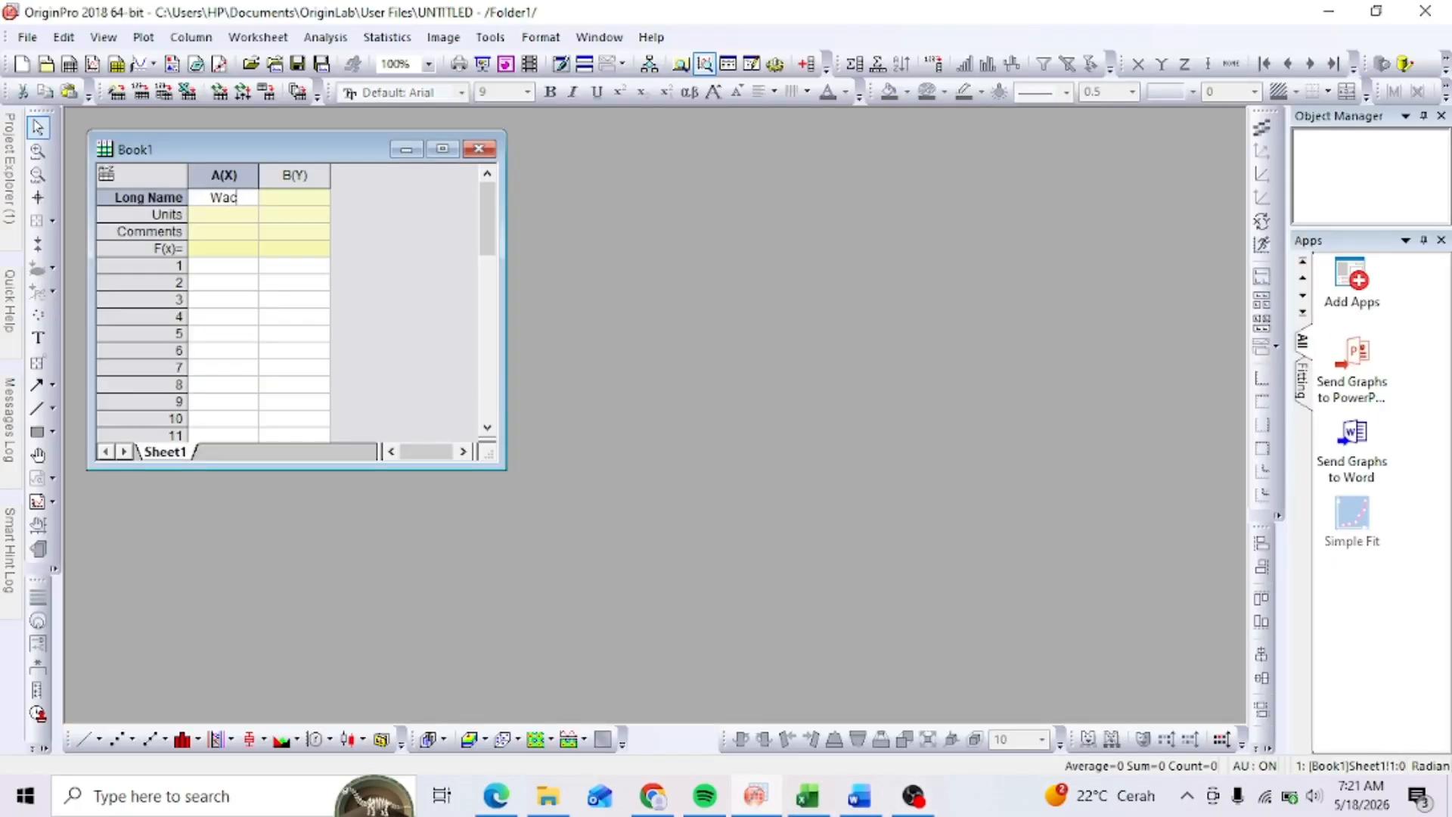
key(BackSpace)
text(velength)
click(239, 212)
text(nm)
- Give column B of Book1 the long name Reflectance and the units %
click(296, 200)
text(Reflectance)
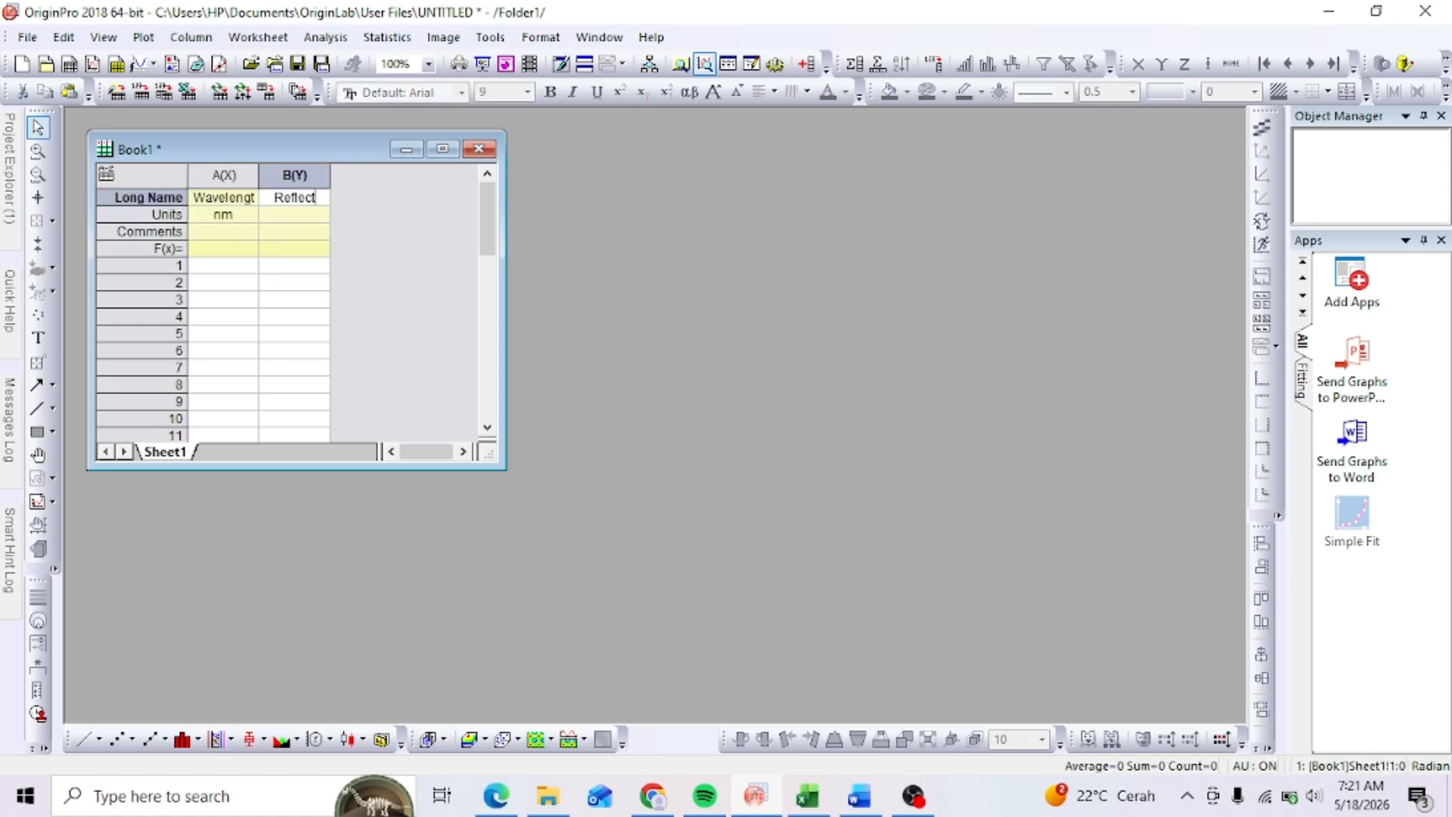
click(294, 215)
text(%)
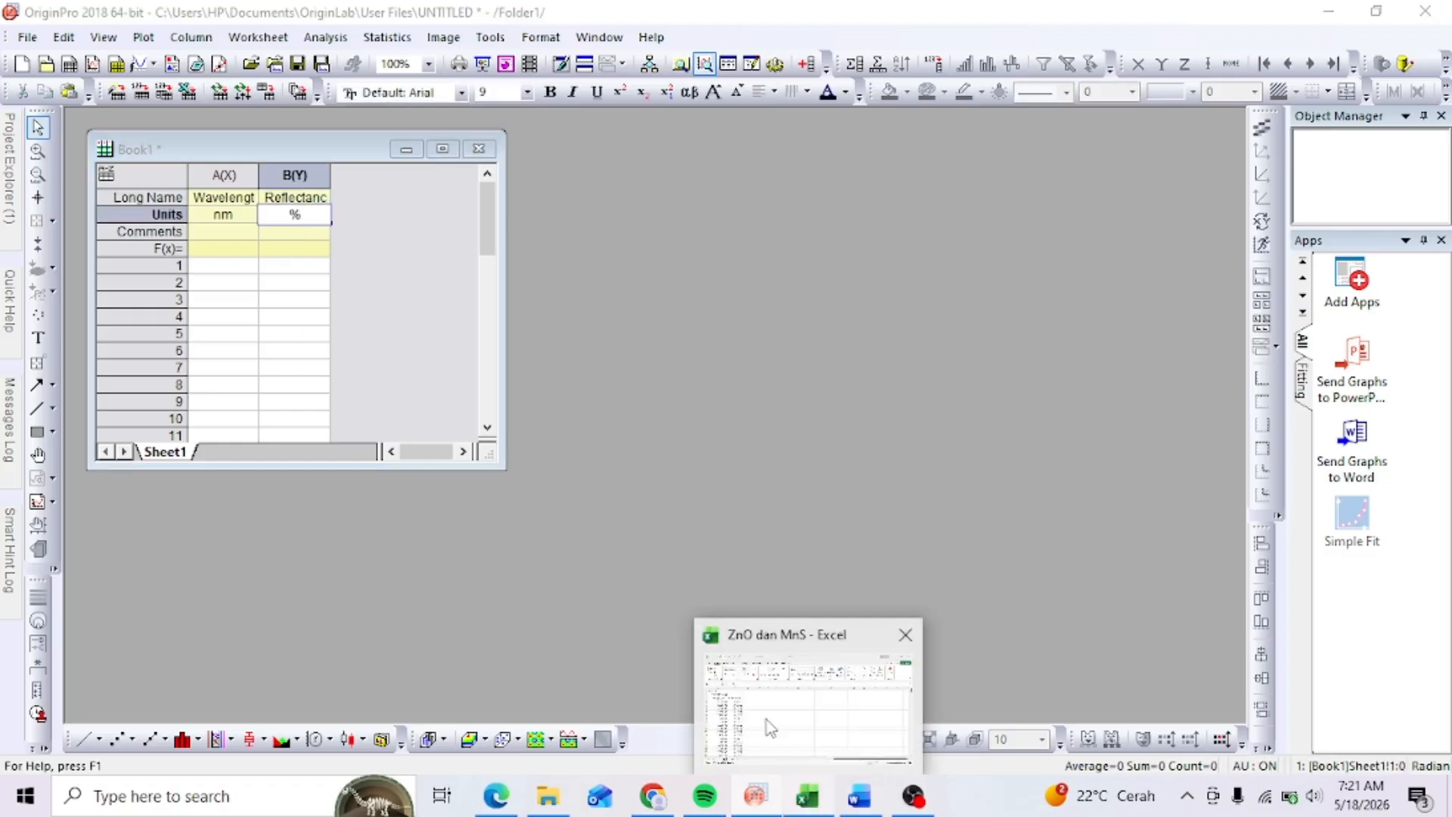
- Copy all wavelength values from A4 down in the Excel ZnO sheet into OriginPro's column A, starting at row 1
click(807, 796)
click(94, 333)
key(ctrl+shift+Down)
right_click(94, 334)
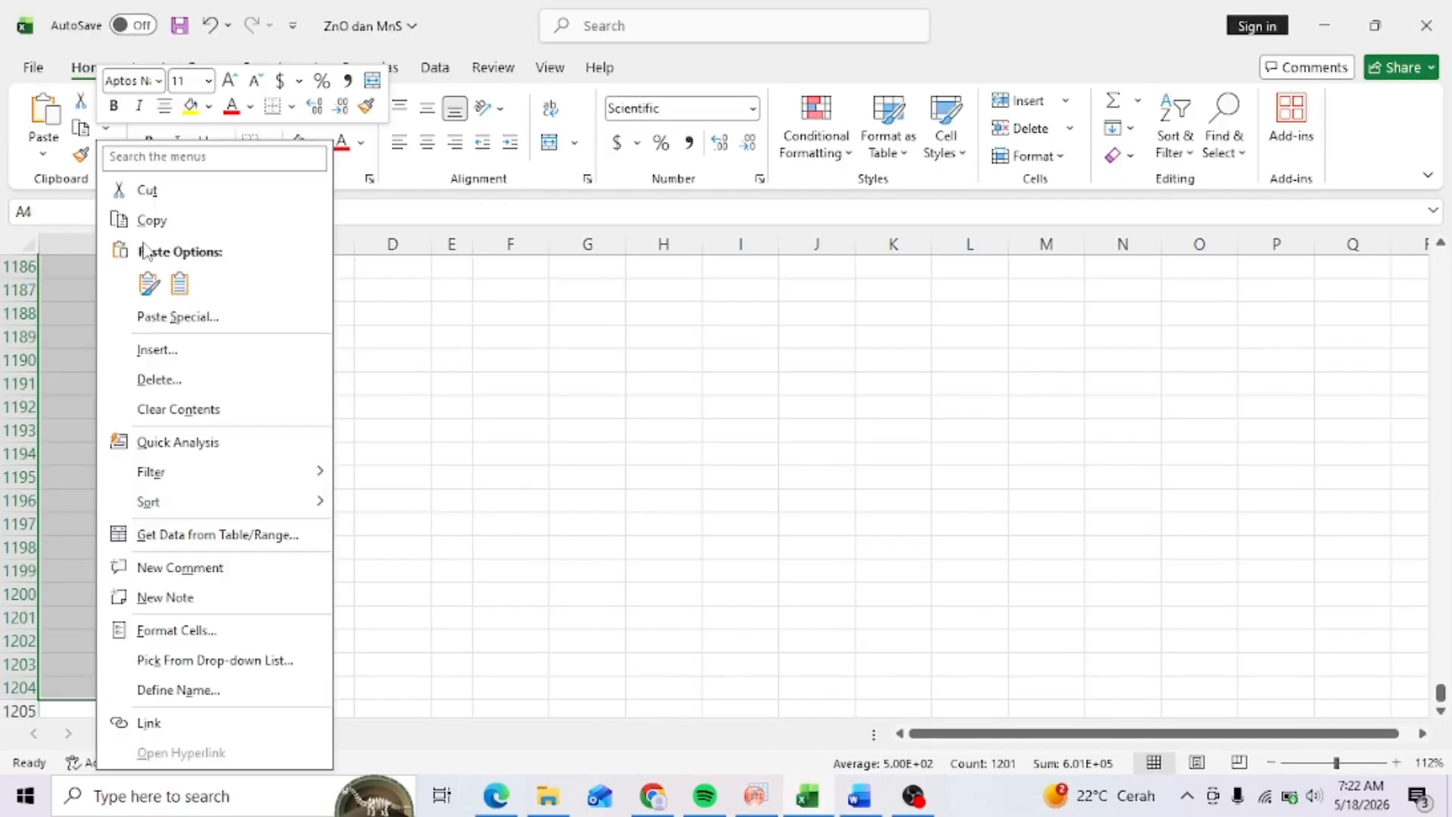
click(146, 217)
click(754, 796)
click(224, 265)
key(ctrl+v)
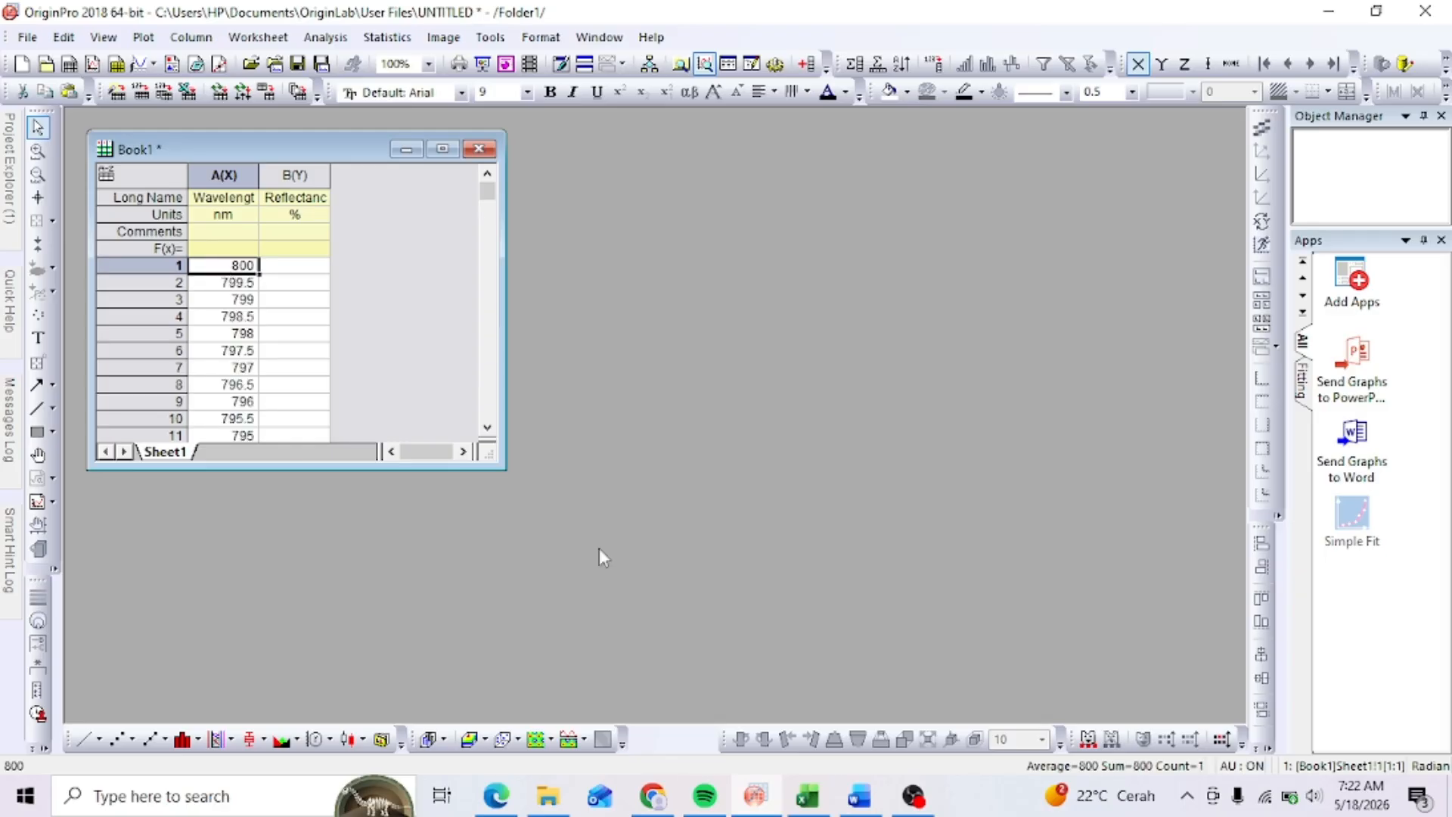
- Copy all %Reflectance values from B4 down in the Excel ZnO sheet into OriginPro's column B, starting at row 1
click(807, 796)
click(201, 334)
key(ctrl+shift+Down)
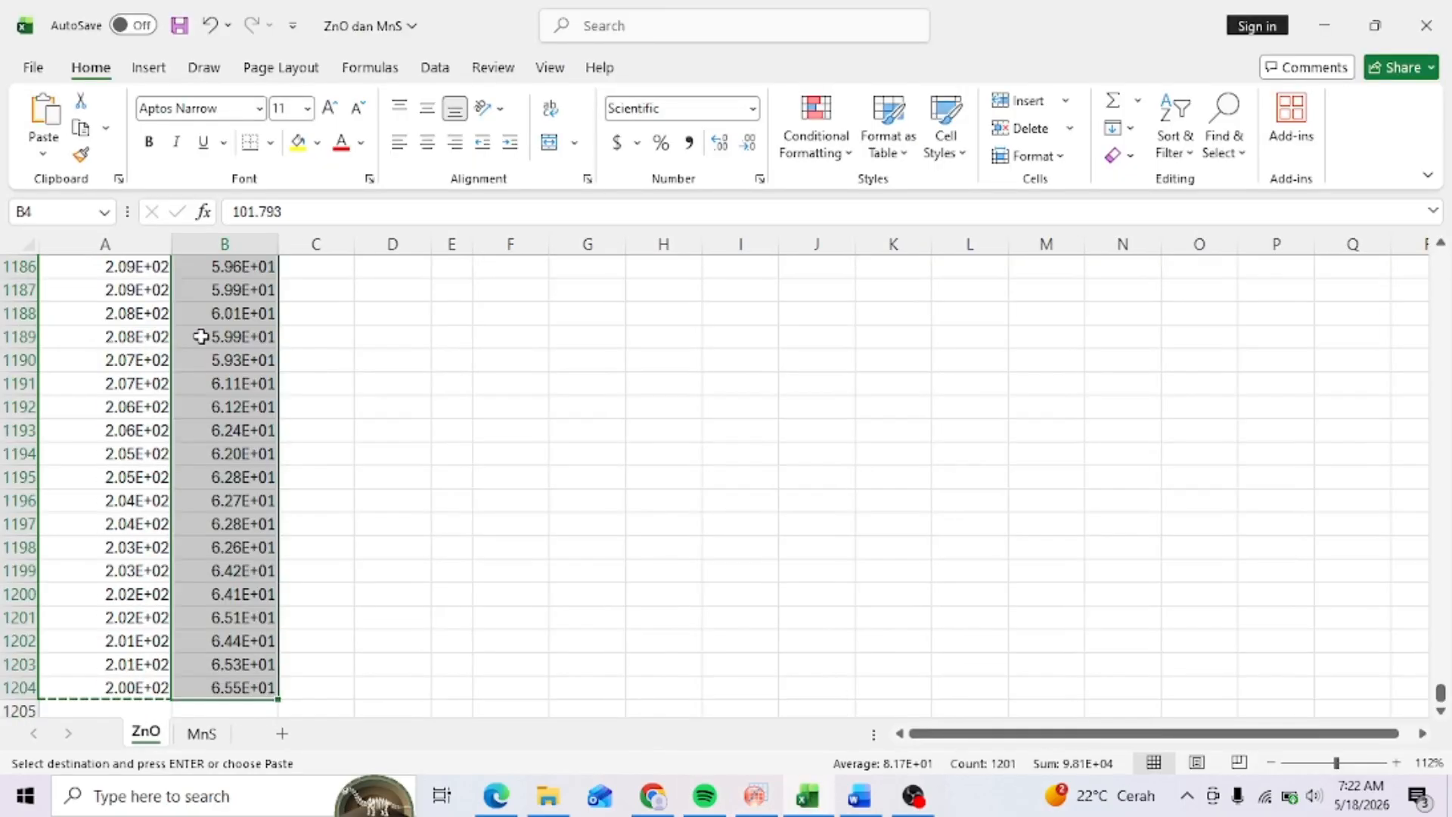
right_click(201, 334)
click(314, 218)
click(755, 795)
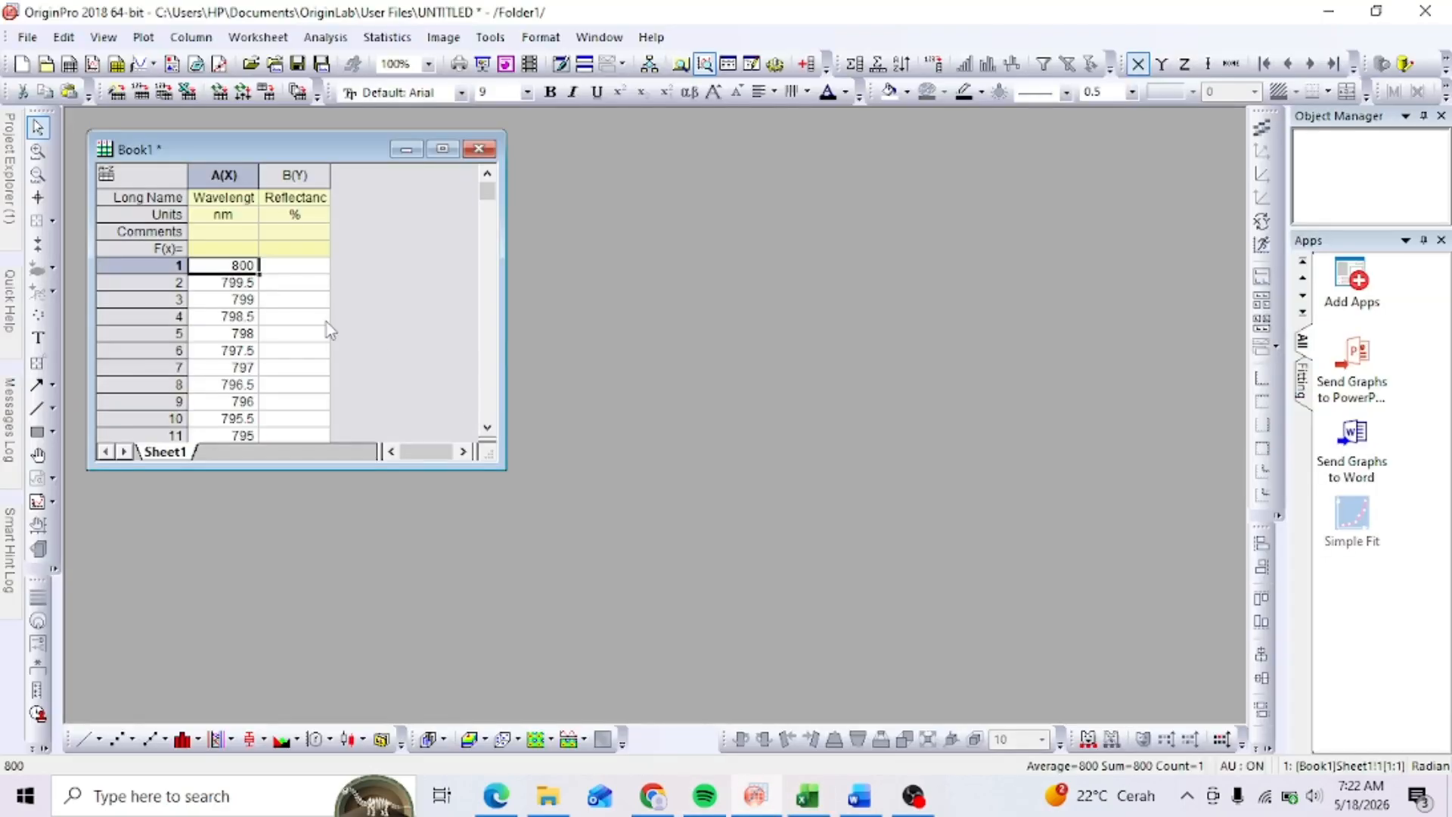
click(301, 268)
key(ctrl+v)
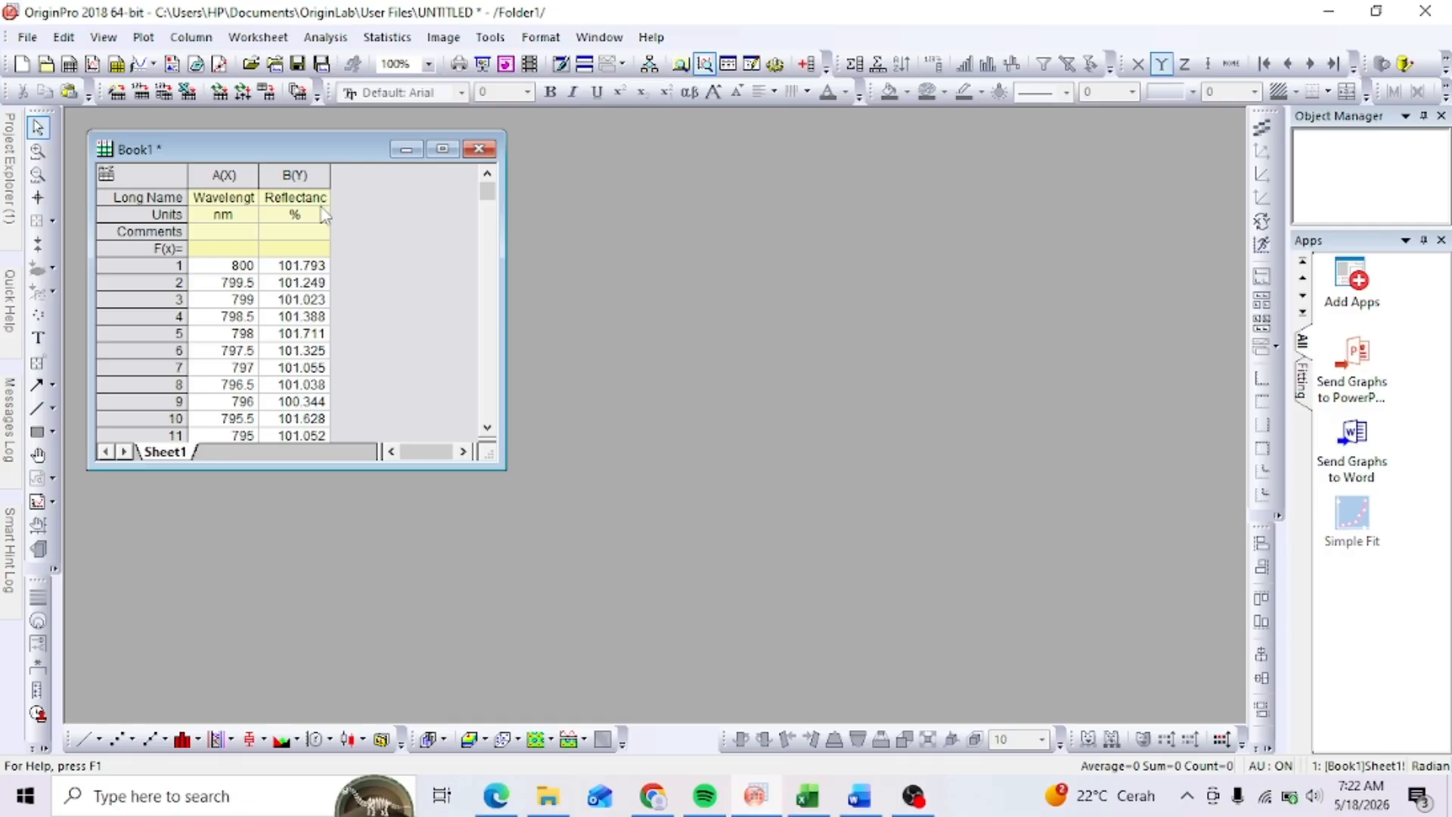
- Add 7 new columns to the Book1 worksheet
click(313, 180)
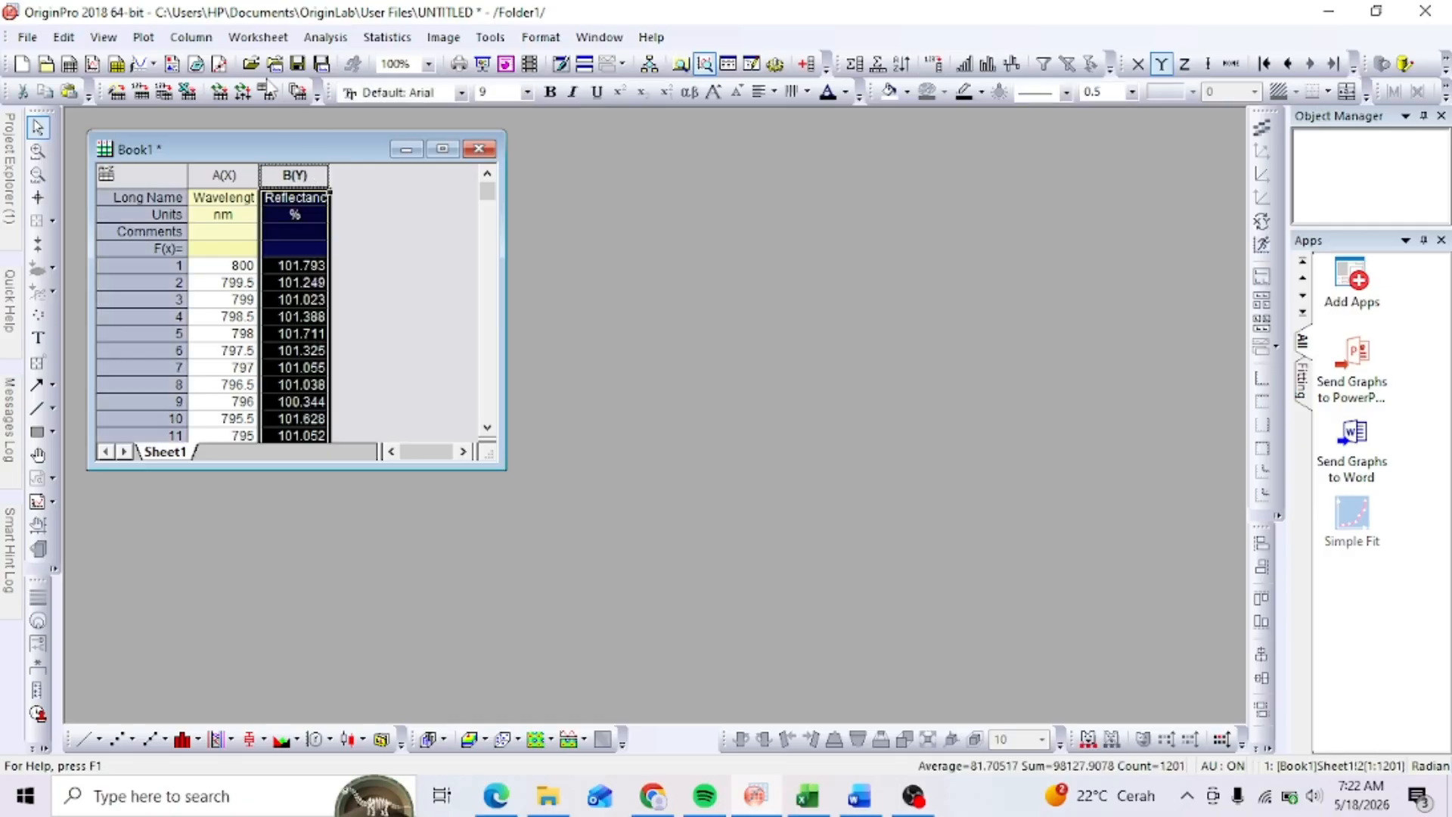
click(449, 227)
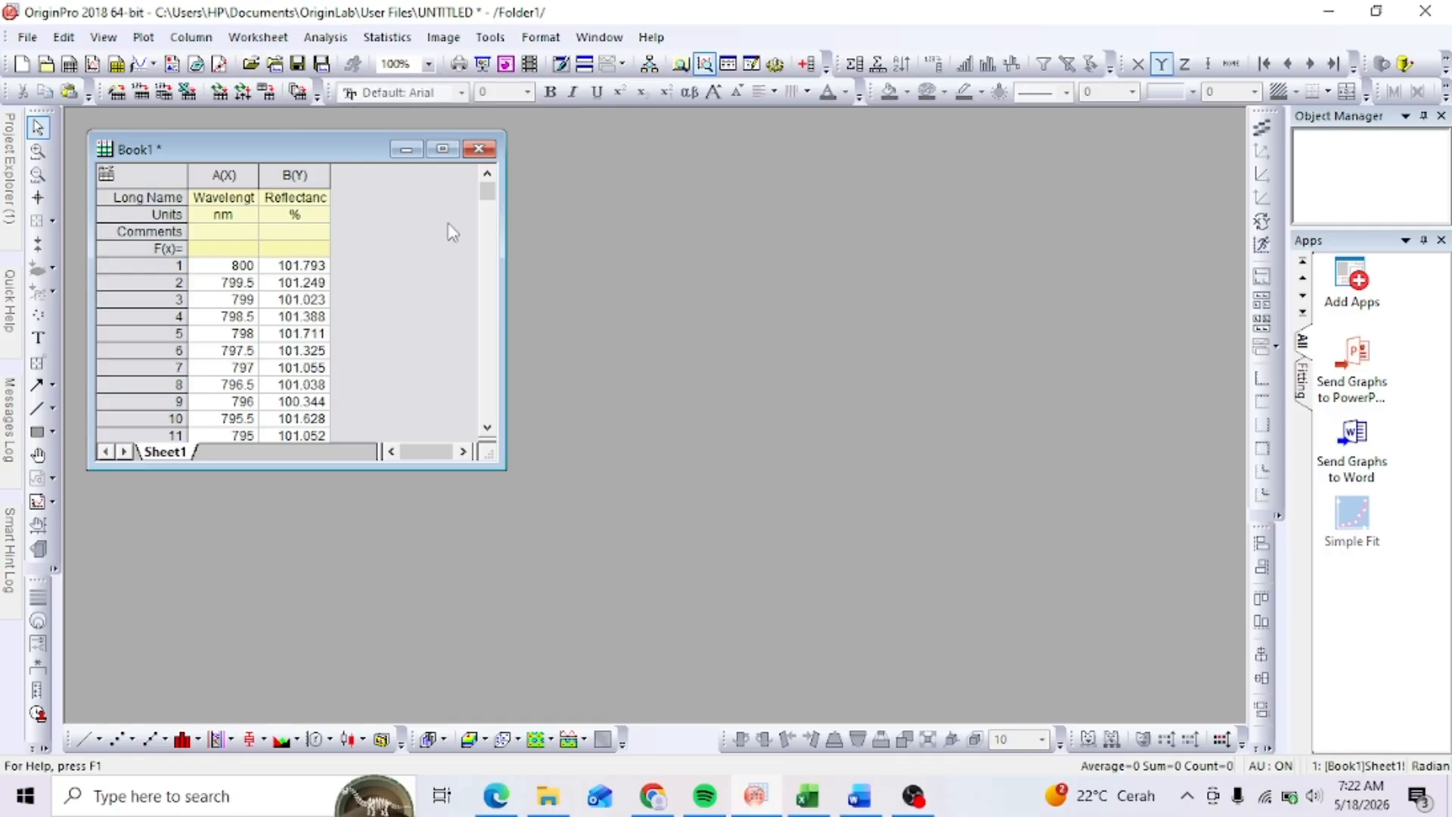
click(213, 39)
click(265, 148)
text(2)
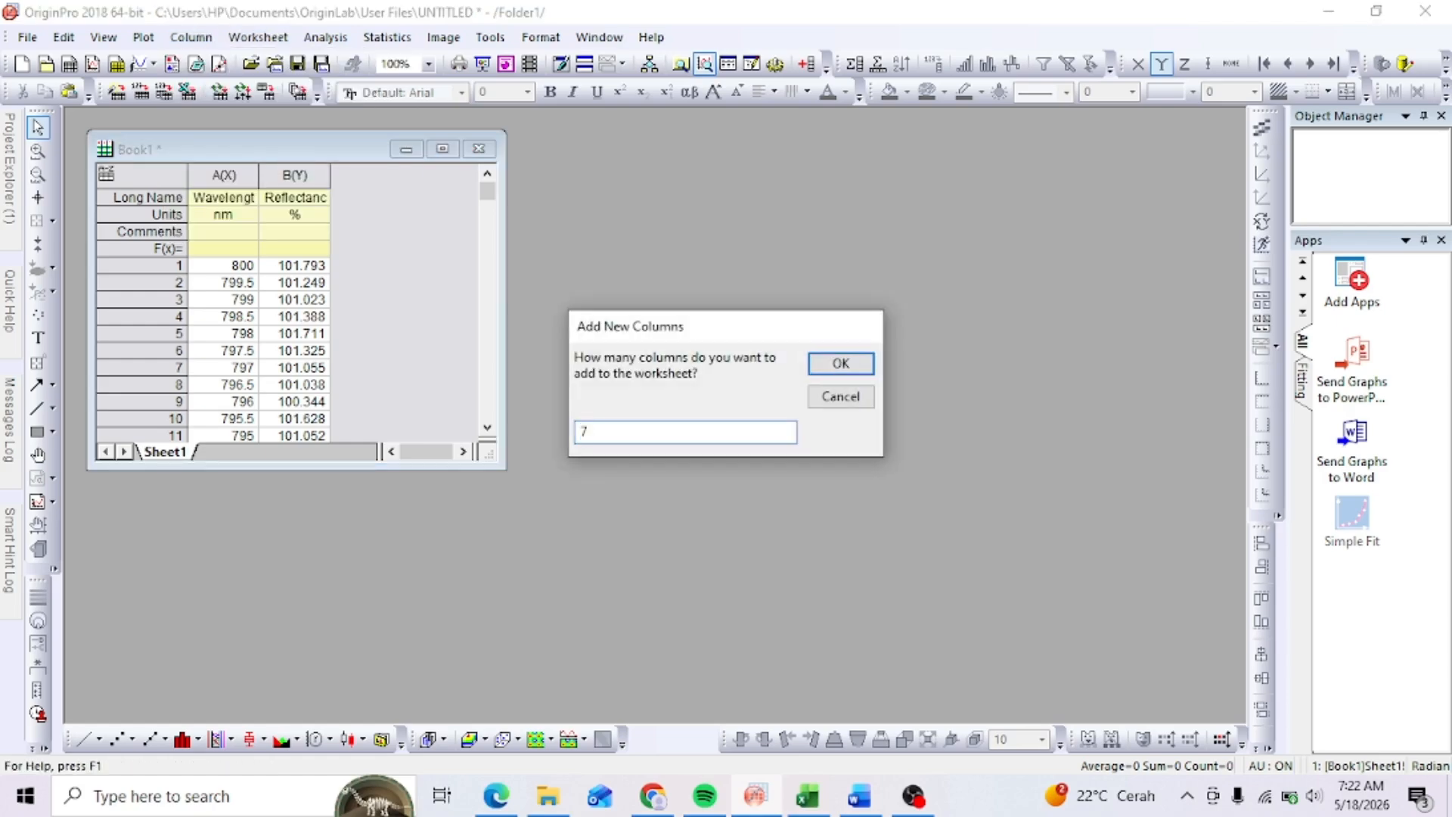
key(Return)
- Give column C the long name Reflectance and set its column values with the formula Col(B)/100
click(345, 200)
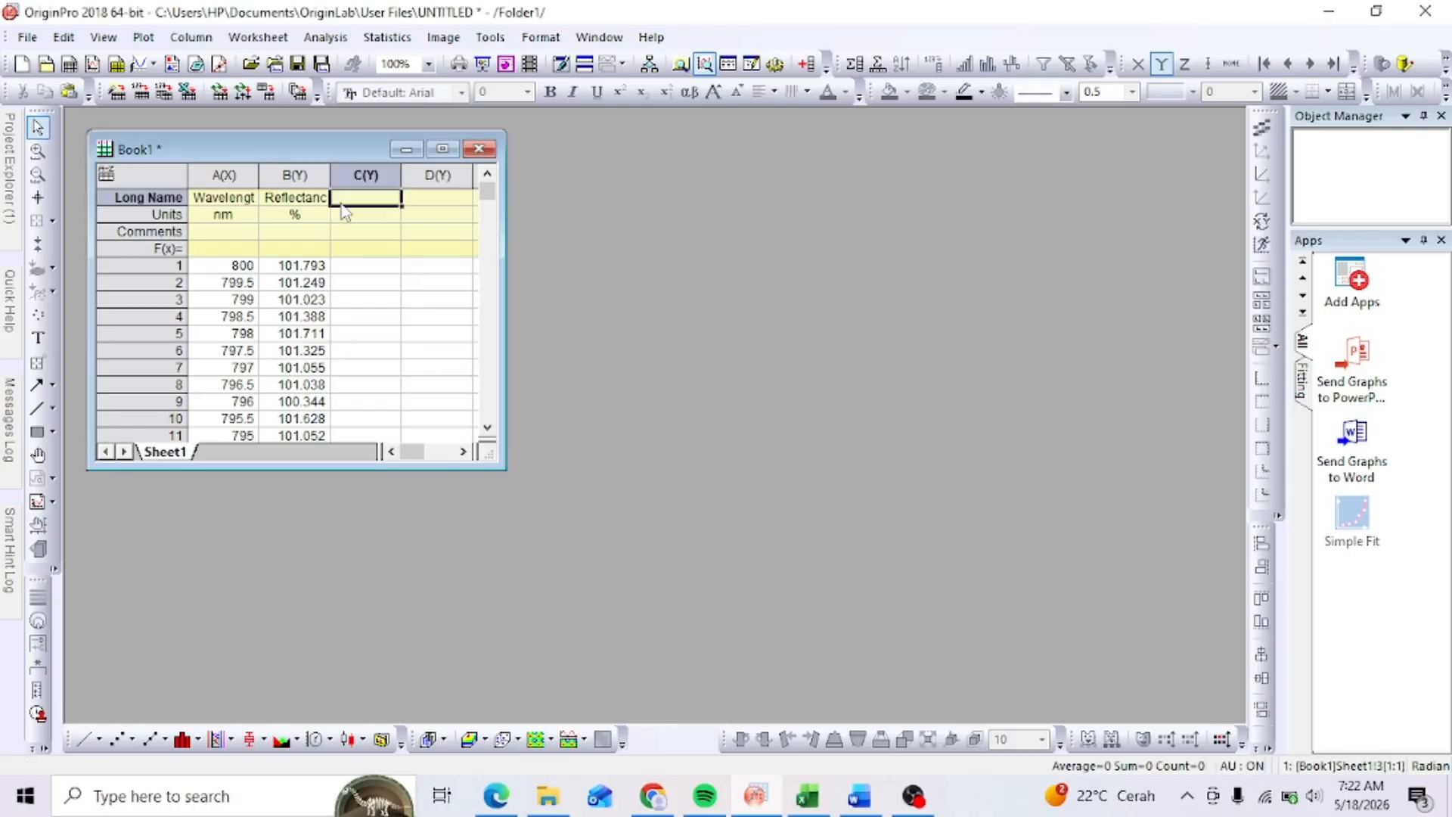
text(Reflectance)
click(361, 268)
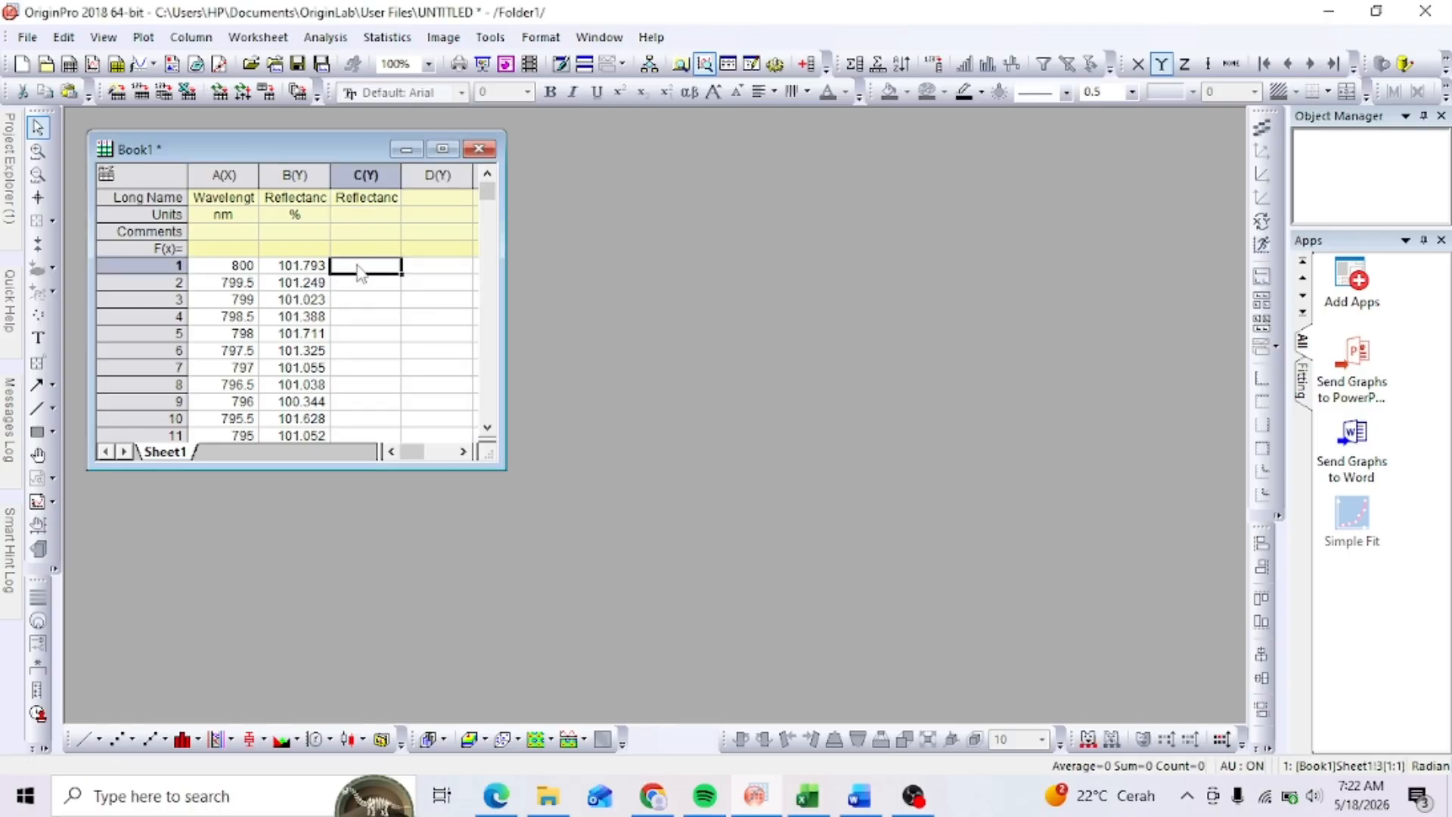
right_click(366, 174)
click(454, 392)
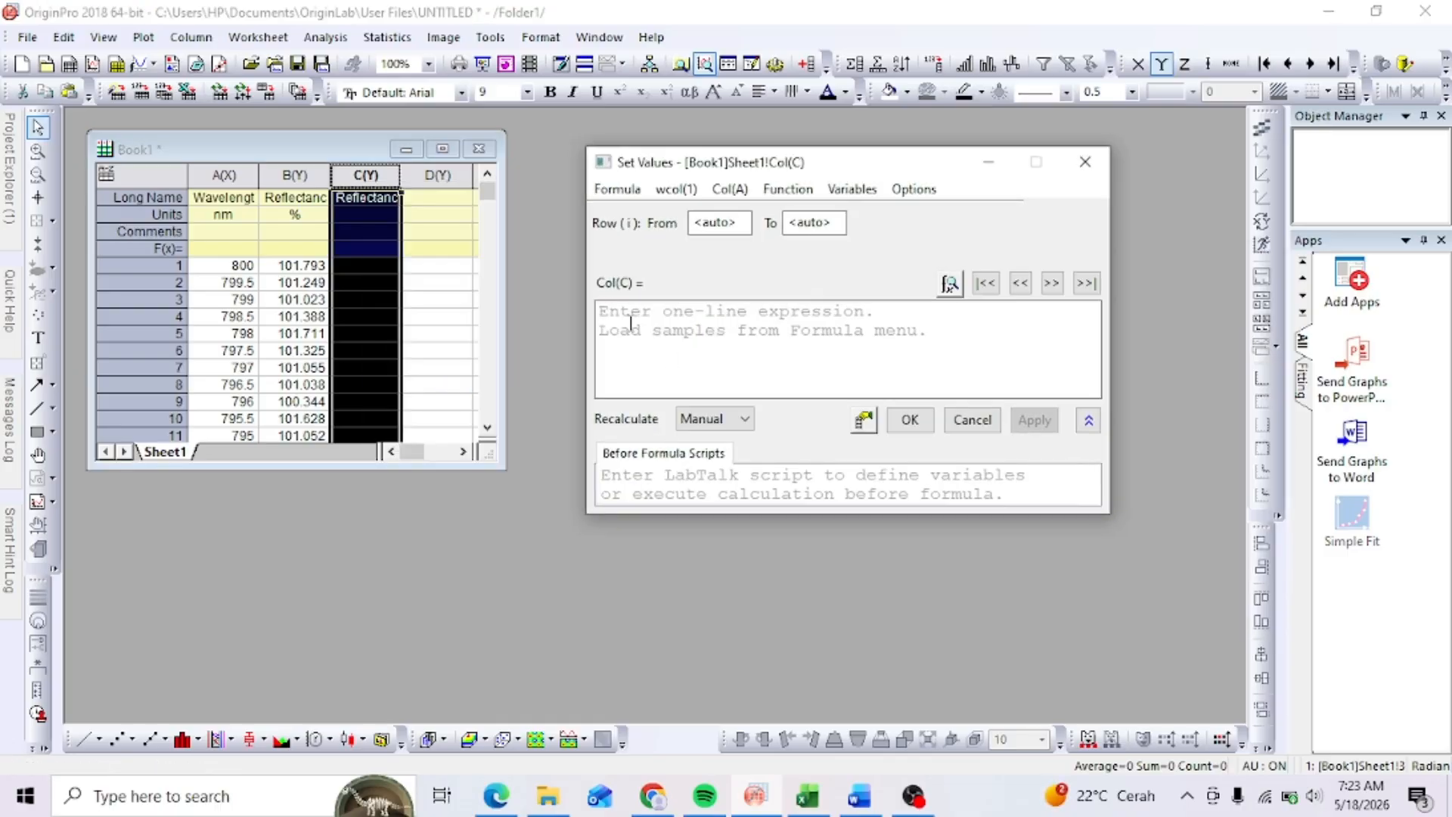
text(C)
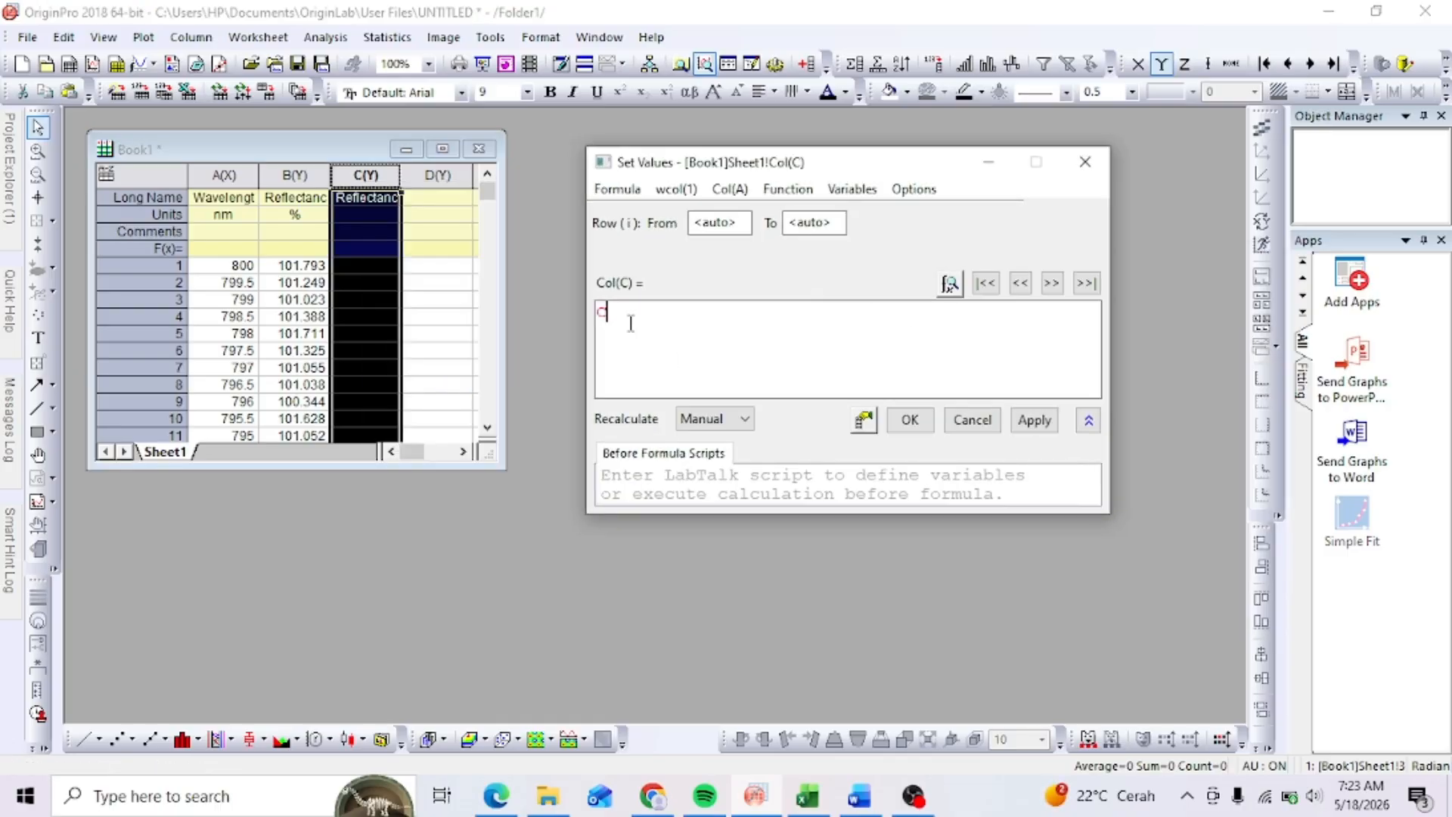
text(ol(B)/100)
click(910, 419)
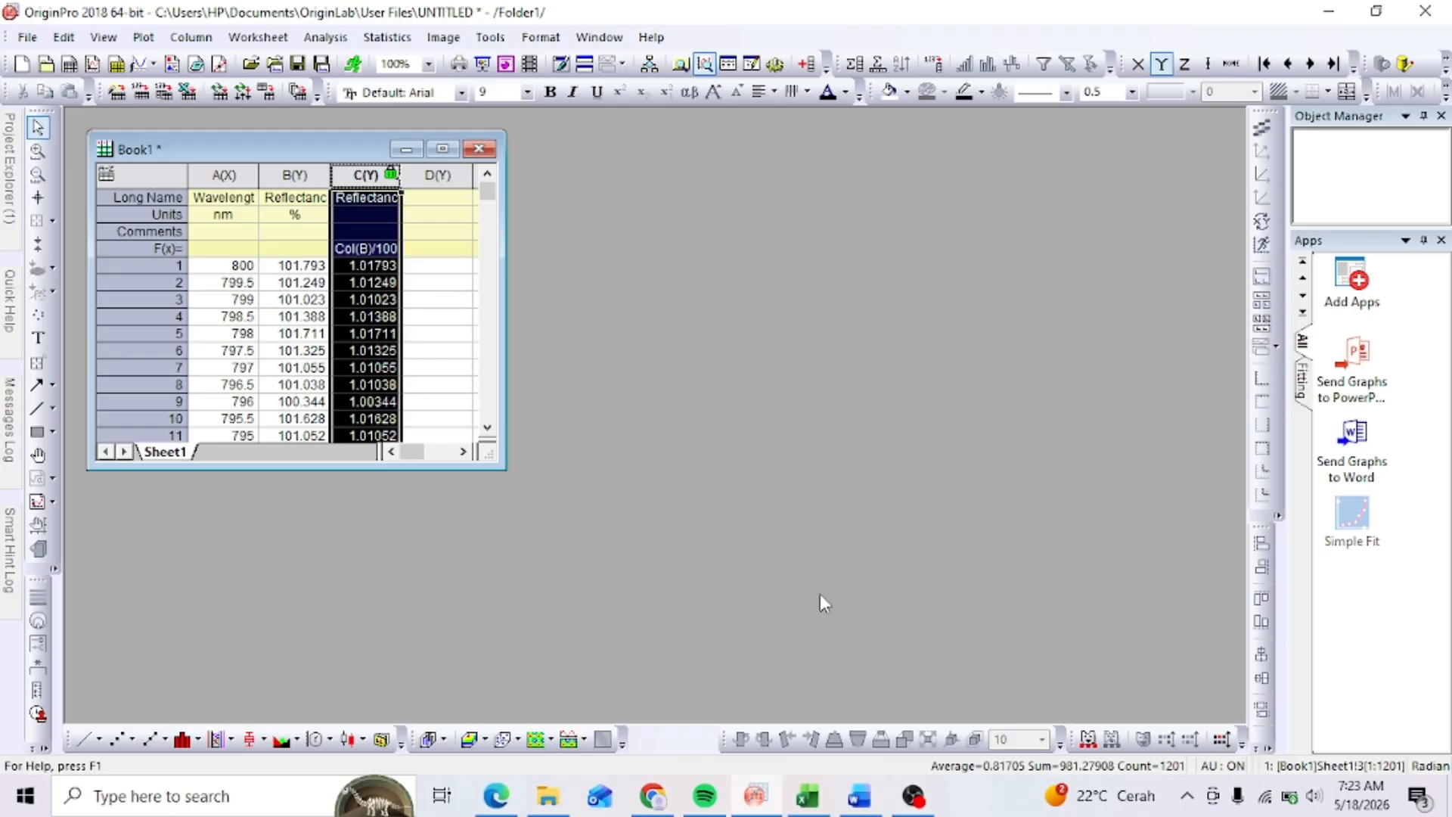
- Switch to the Word document and review the Kubelka Munk function and its variable definitions
mouse_move(836, 808)
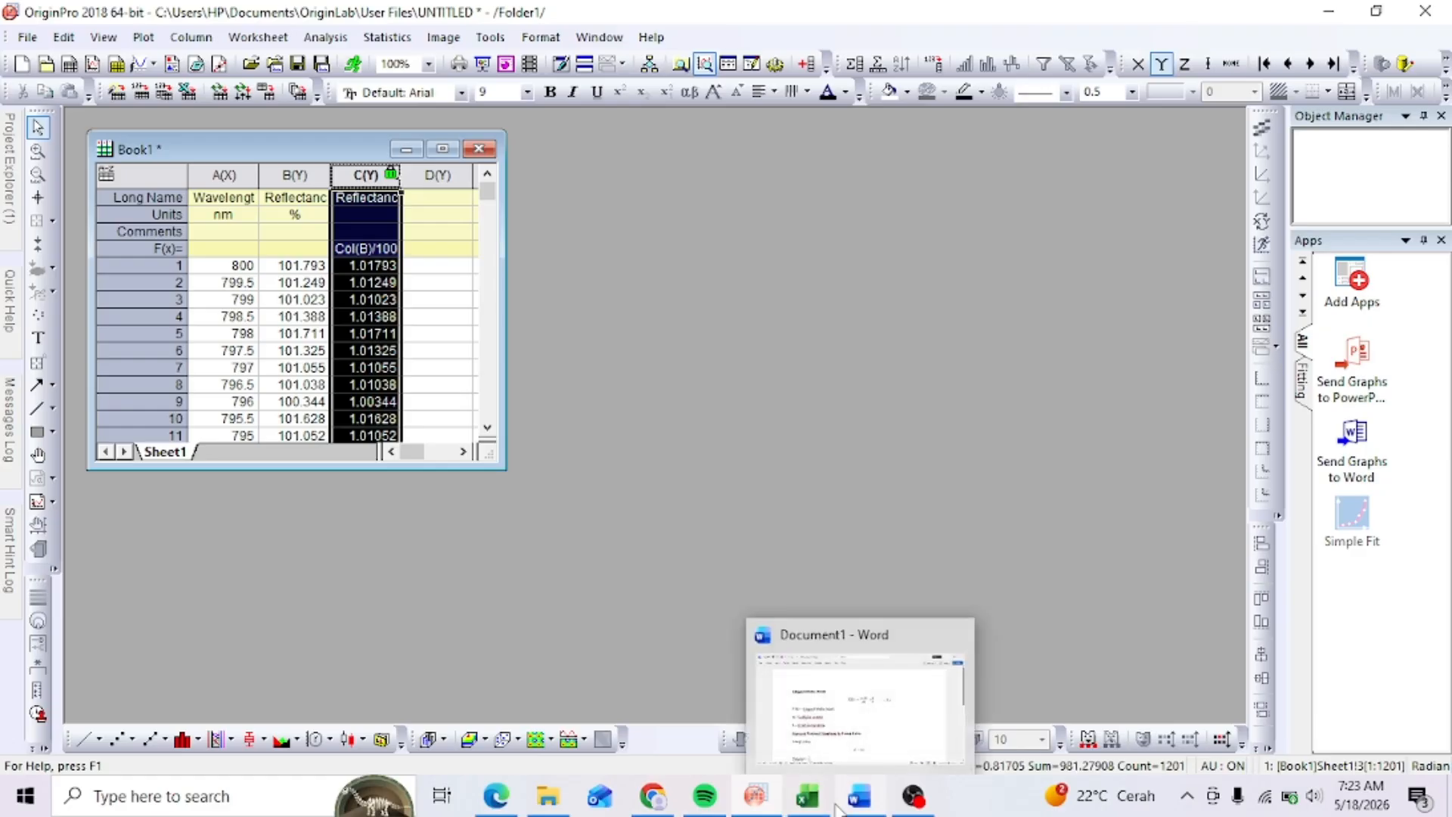
click(845, 741)
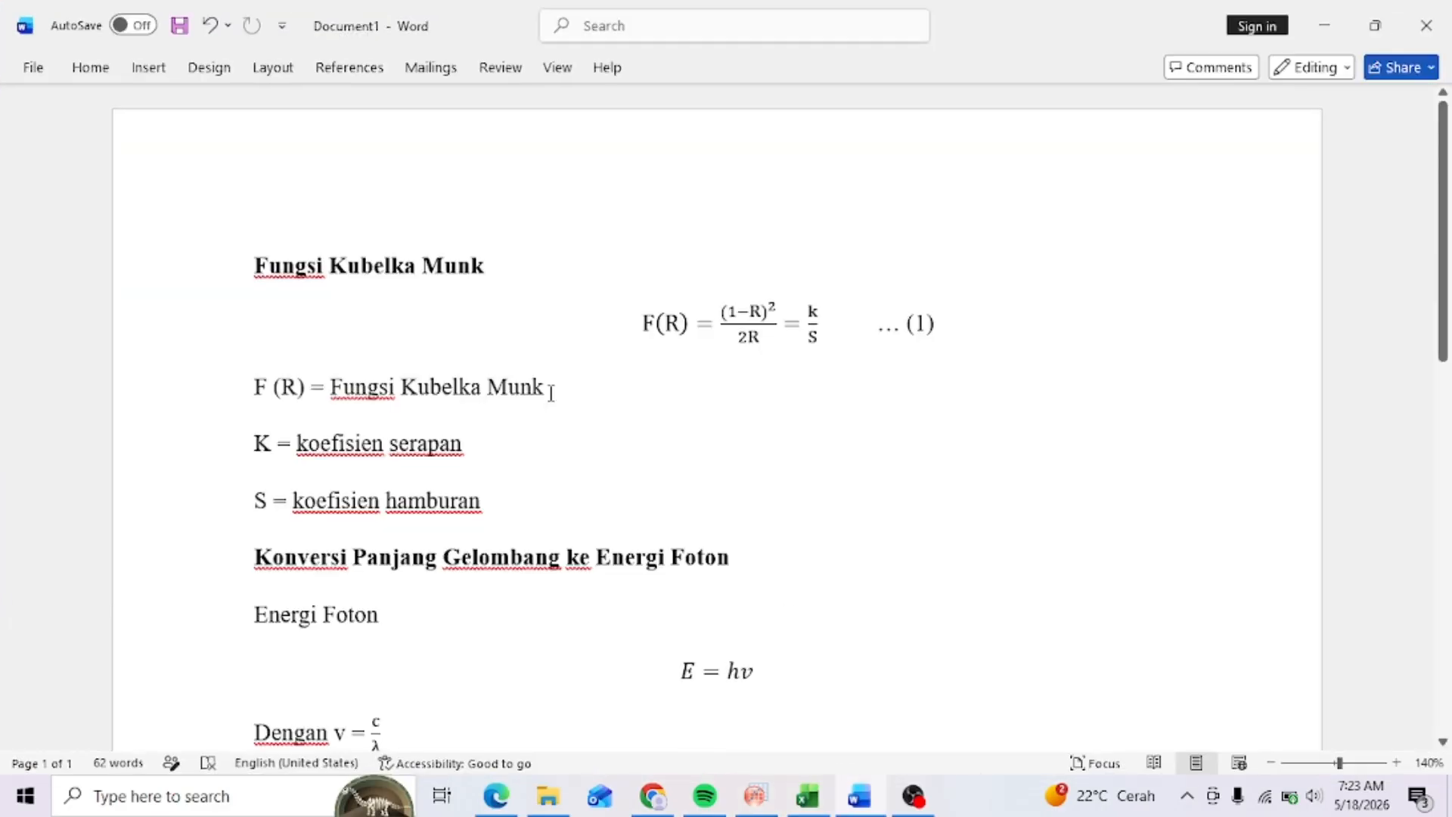
scroll(550, 392, down, 2)
scroll(551, 392, up, 1)
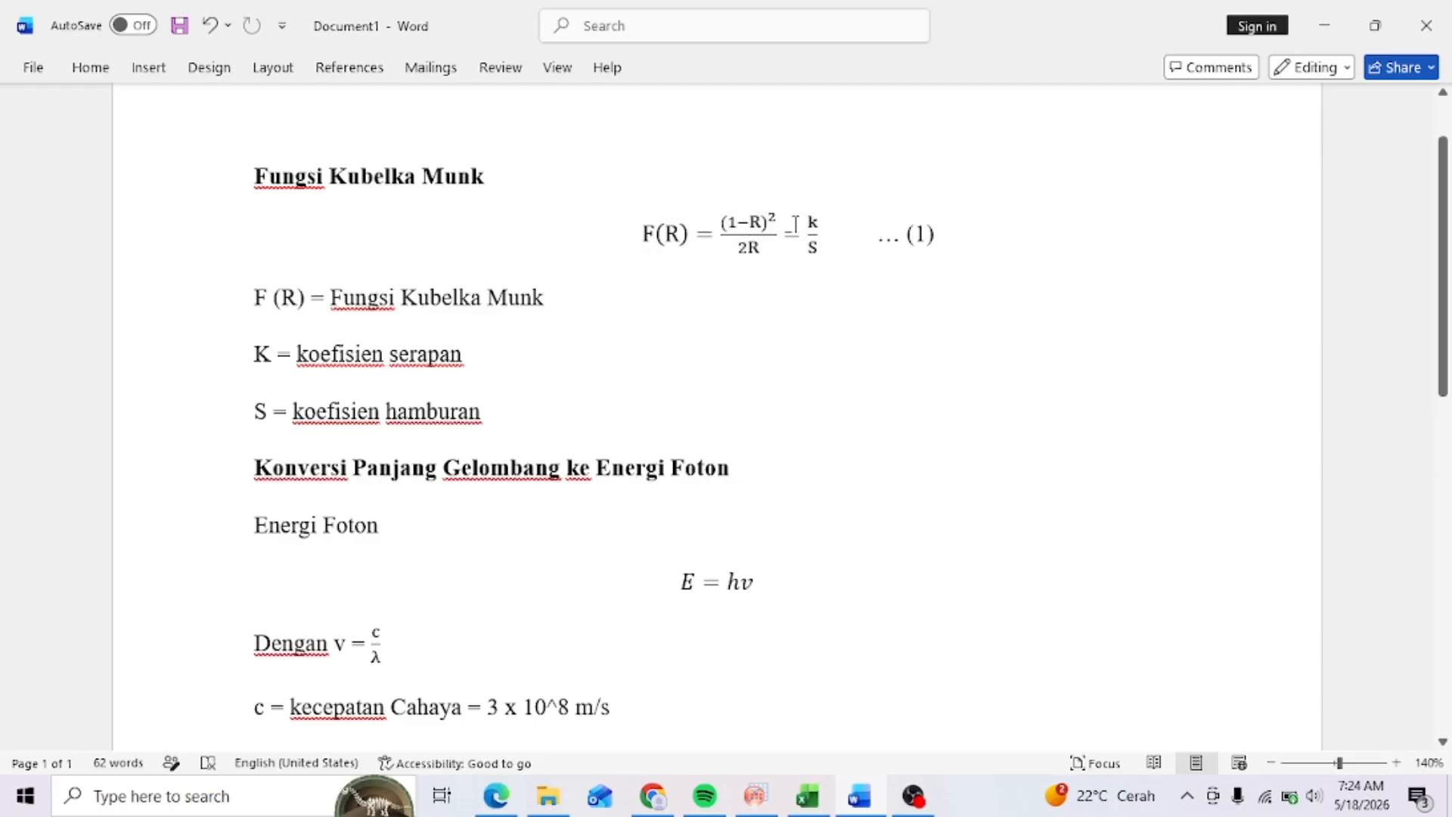
- Switch back to OriginPro and give column D the long name k
mouse_move(812, 806)
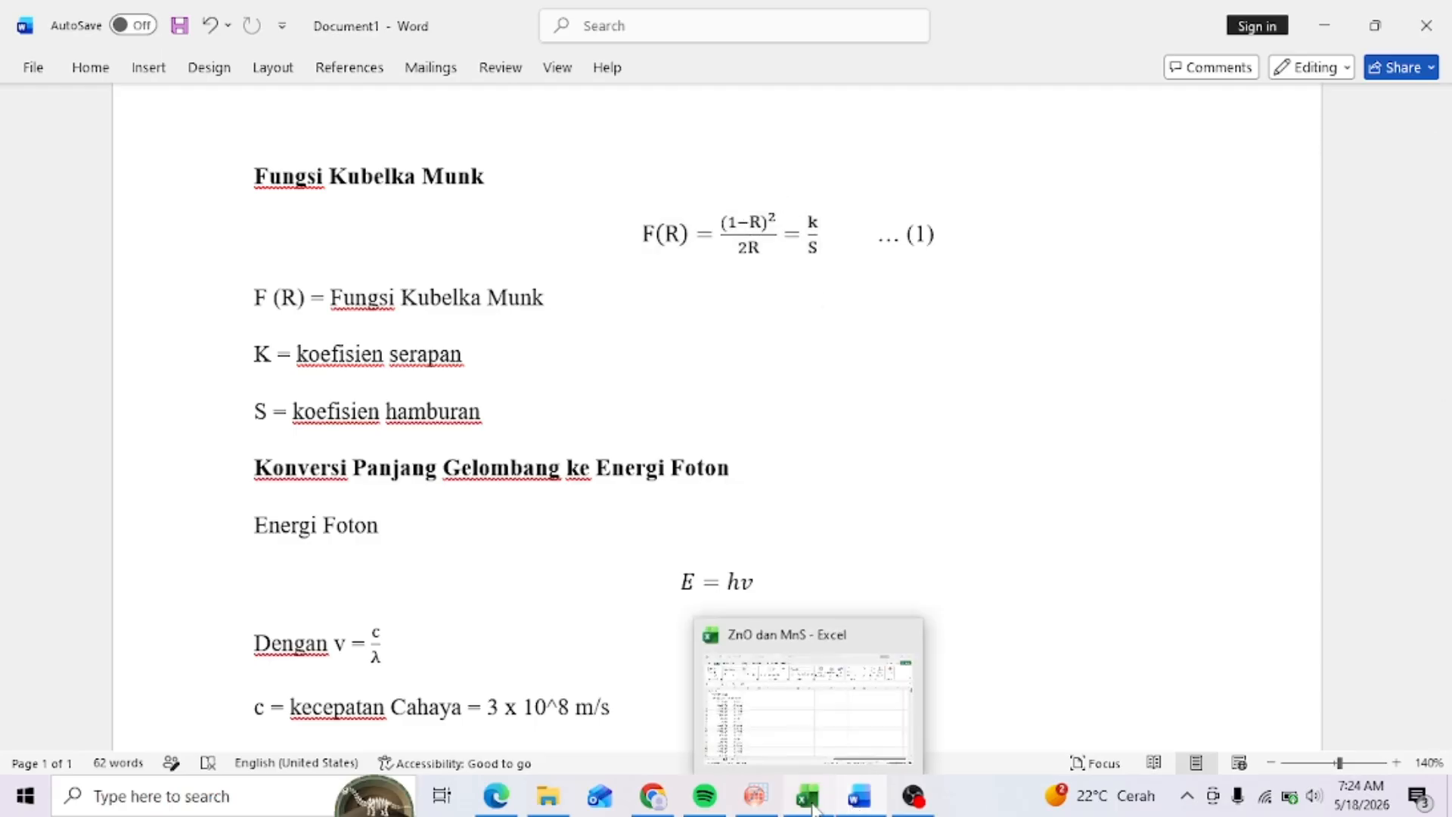
mouse_move(756, 800)
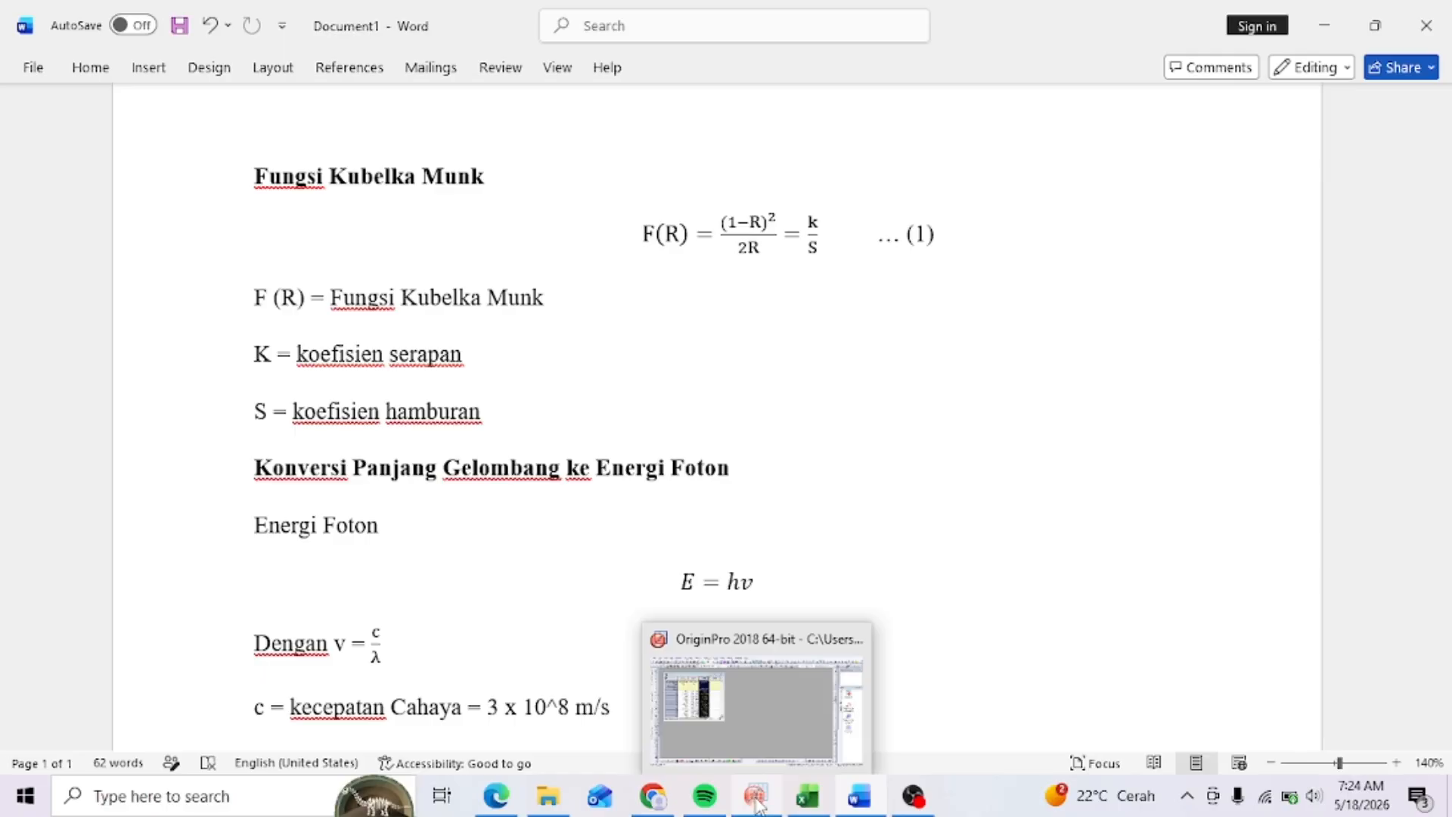
click(720, 723)
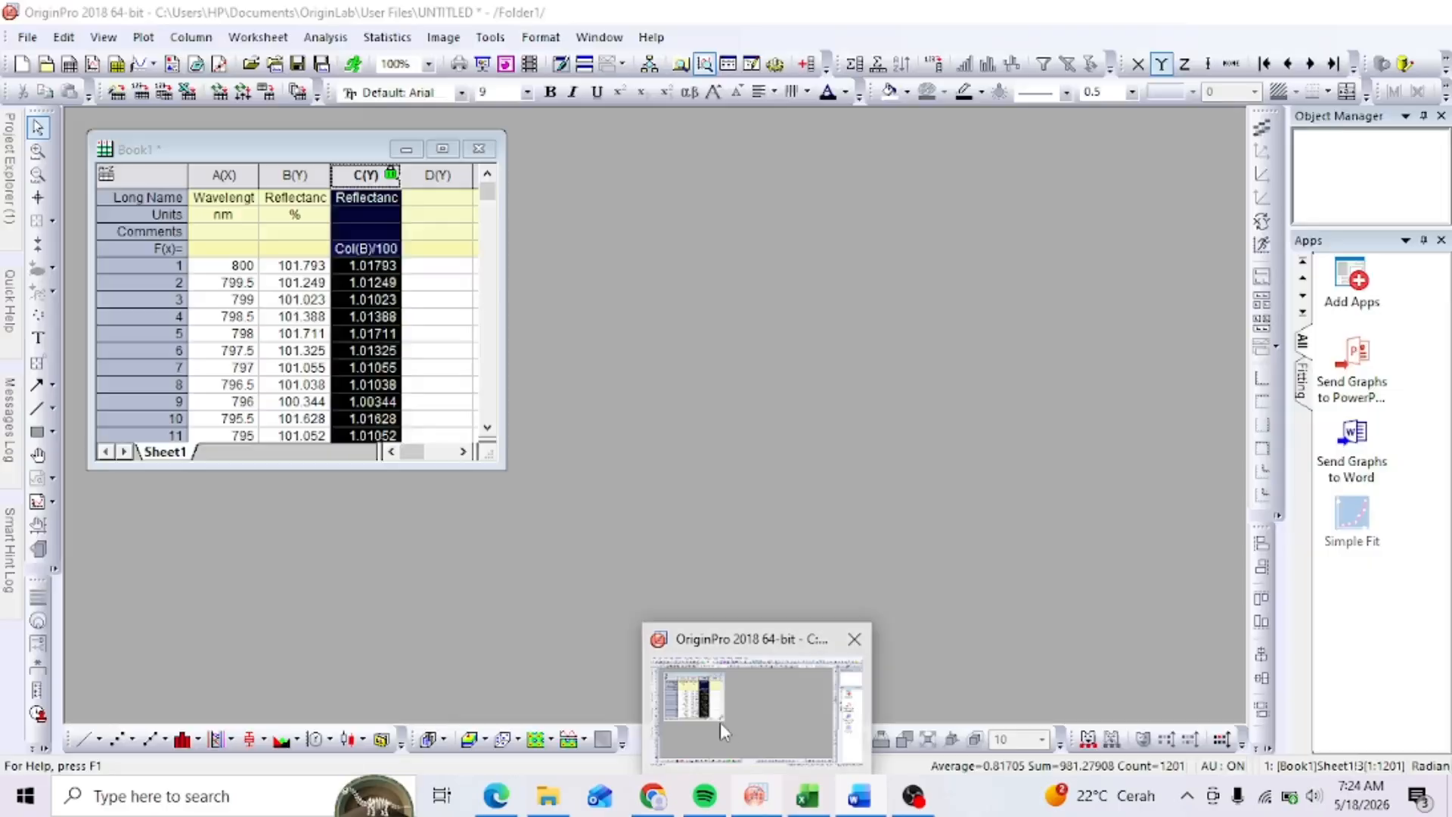
click(434, 203)
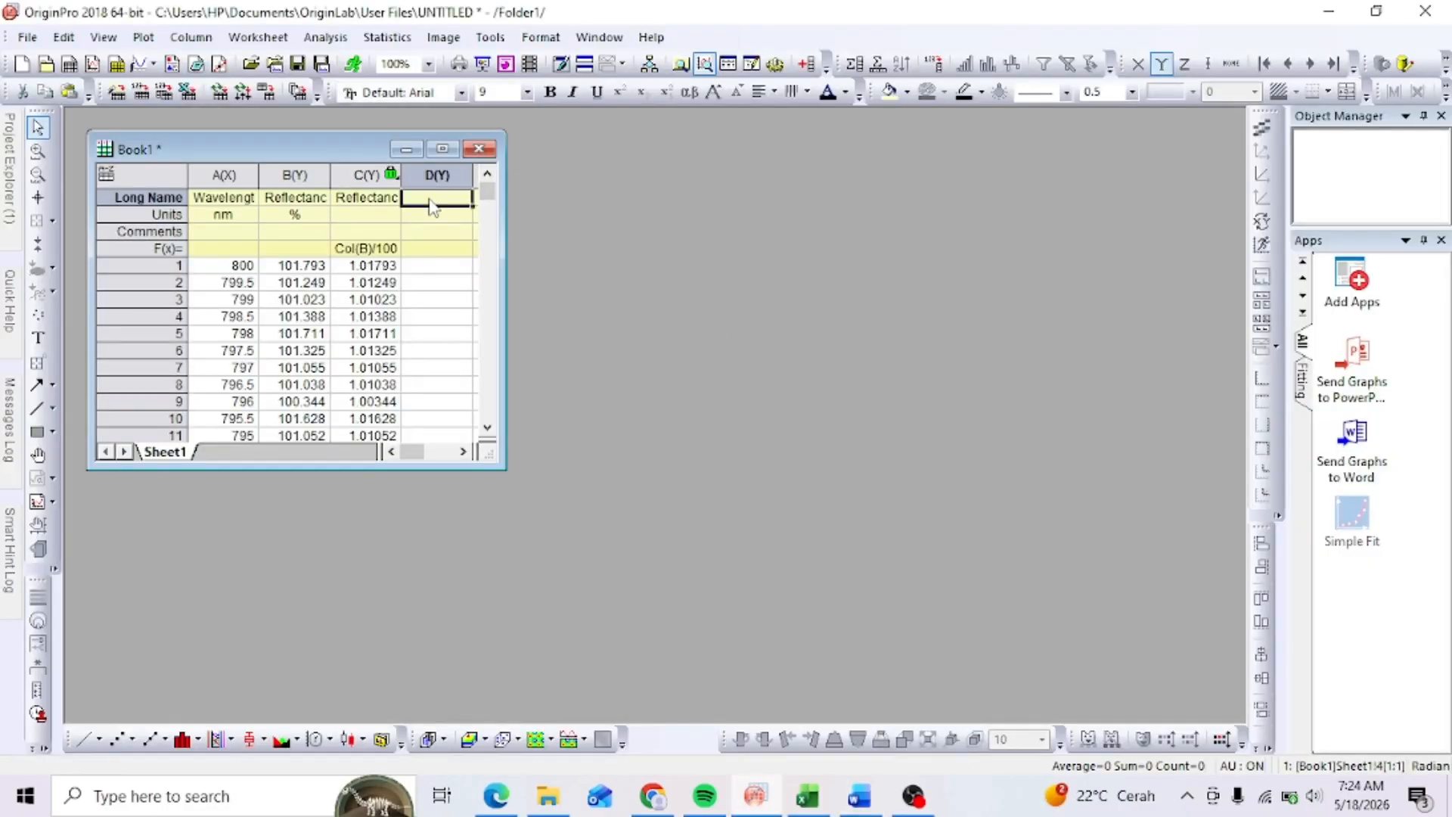
text(k)
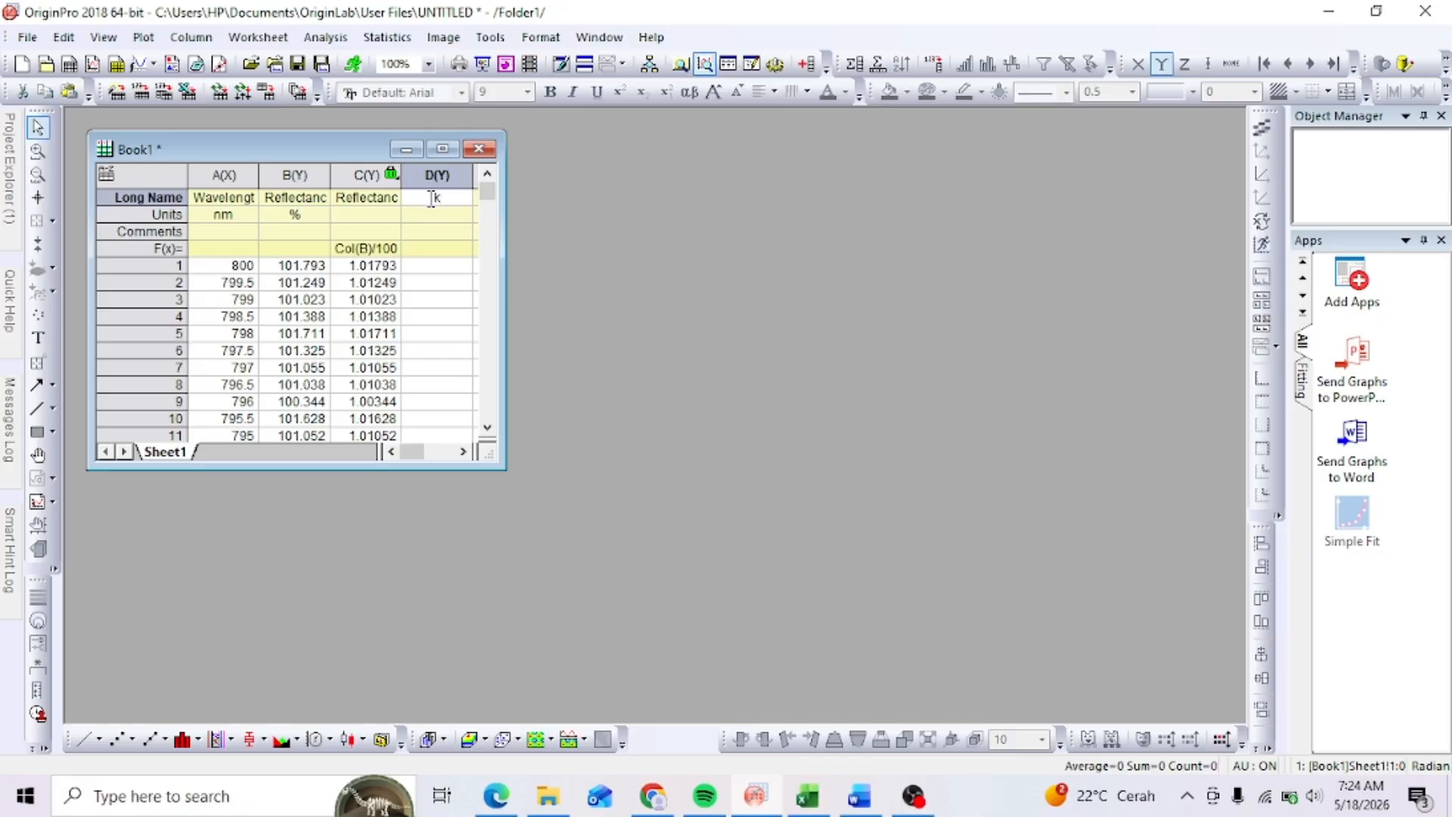
- Set the column values of column D with the formula (1-Col(C))^2
click(435, 176)
right_click(437, 178)
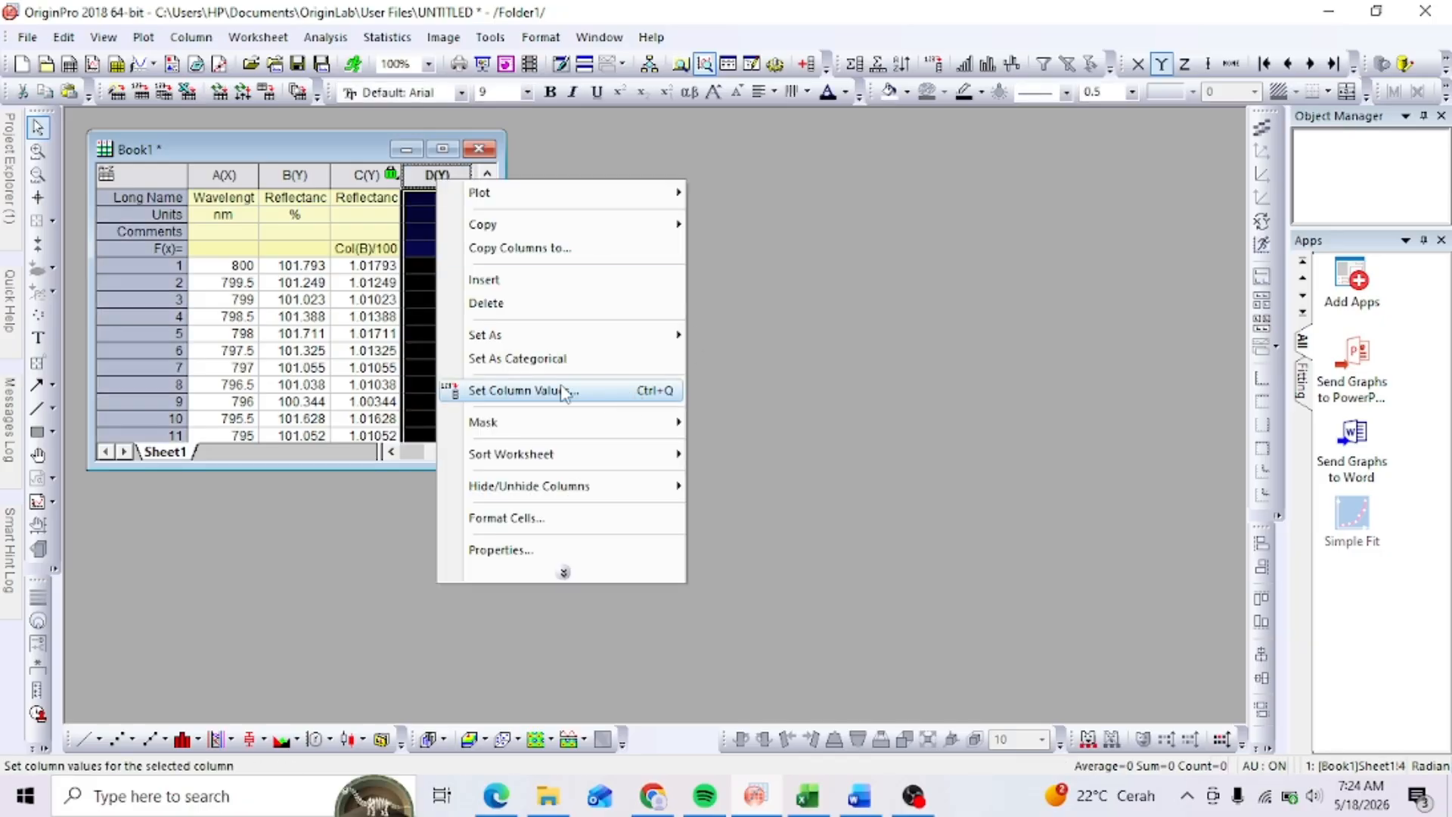
click(522, 389)
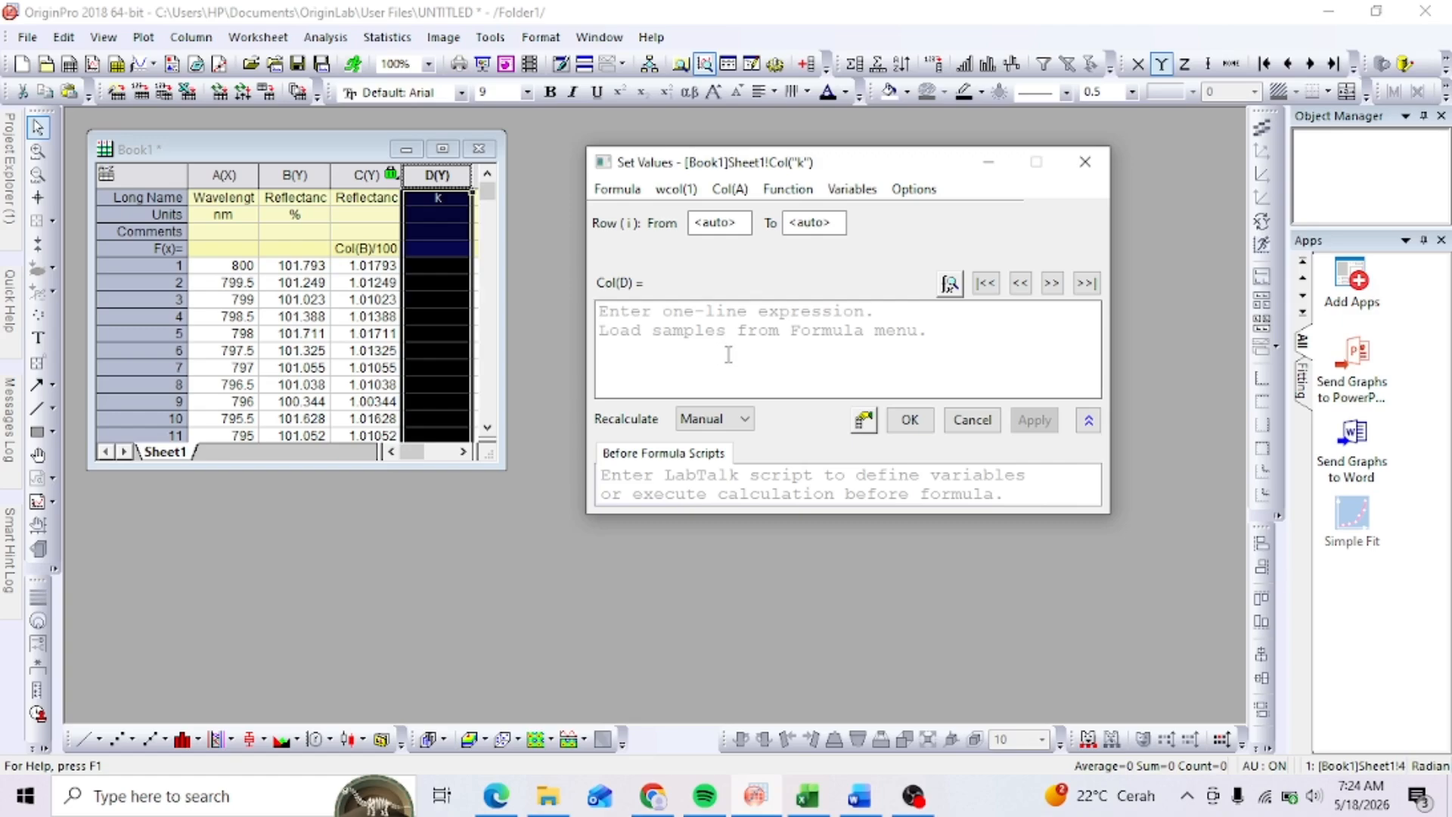
text(()
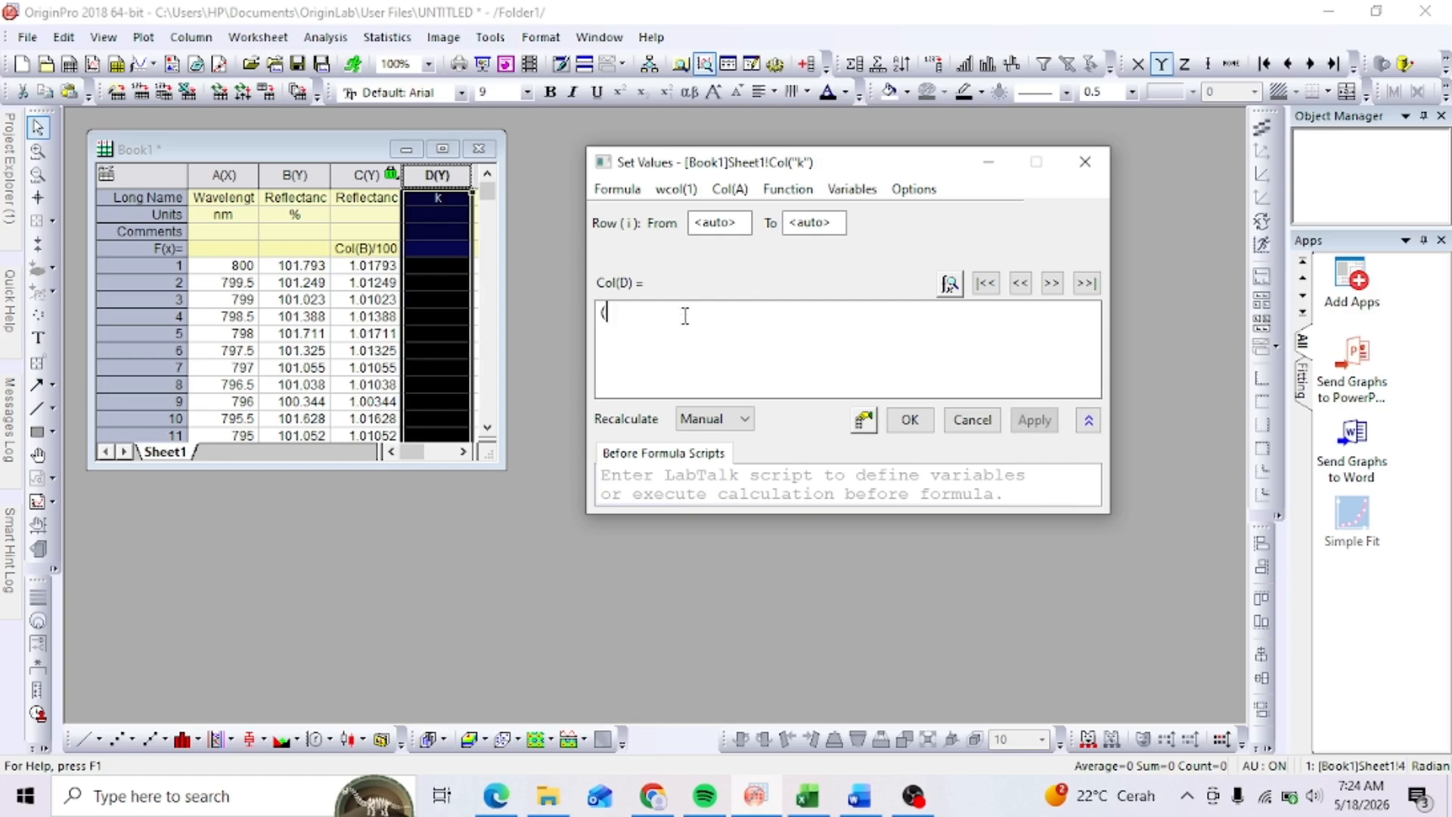
text(1-)
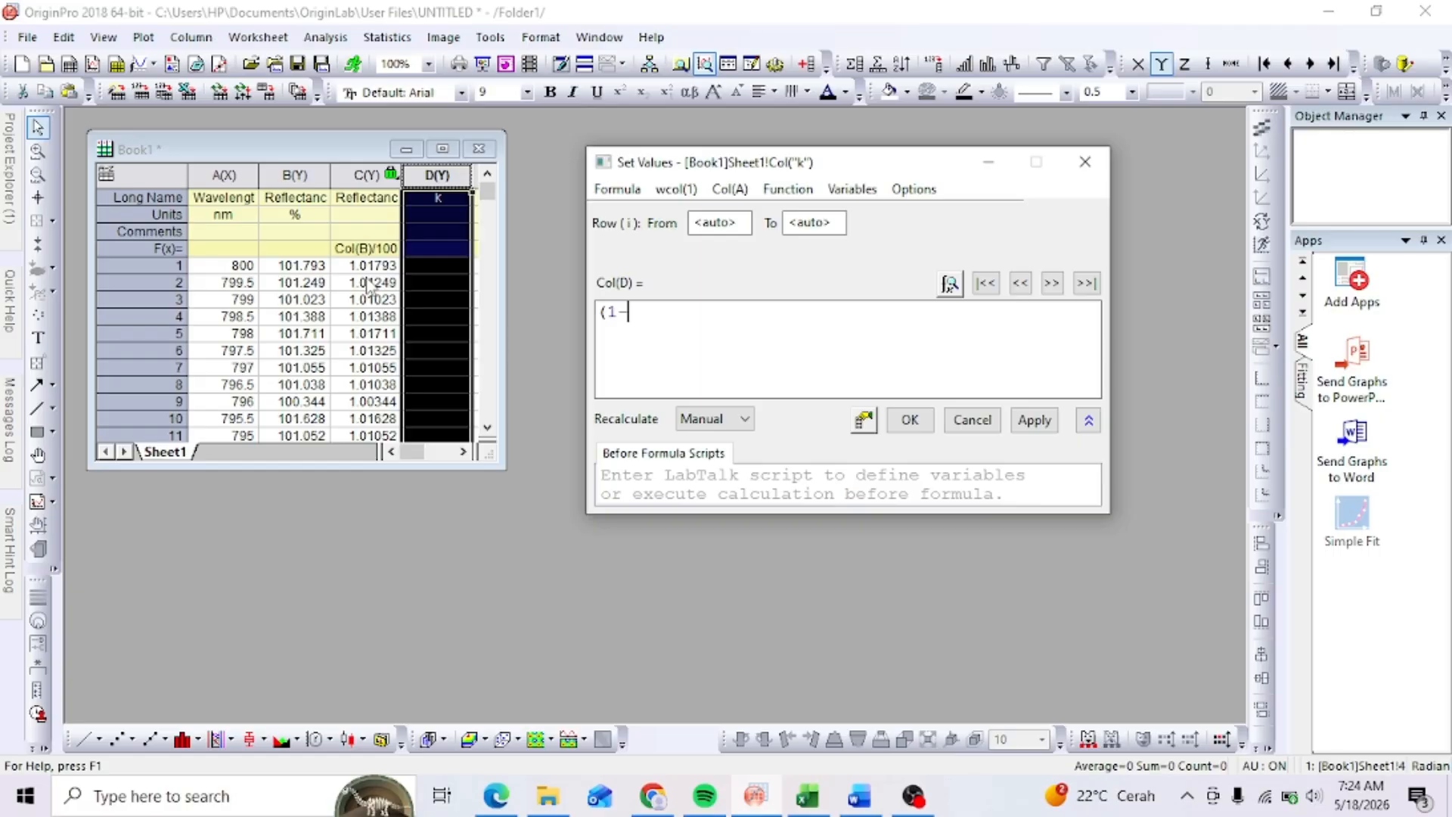
text(Col(C))^2)
click(903, 421)
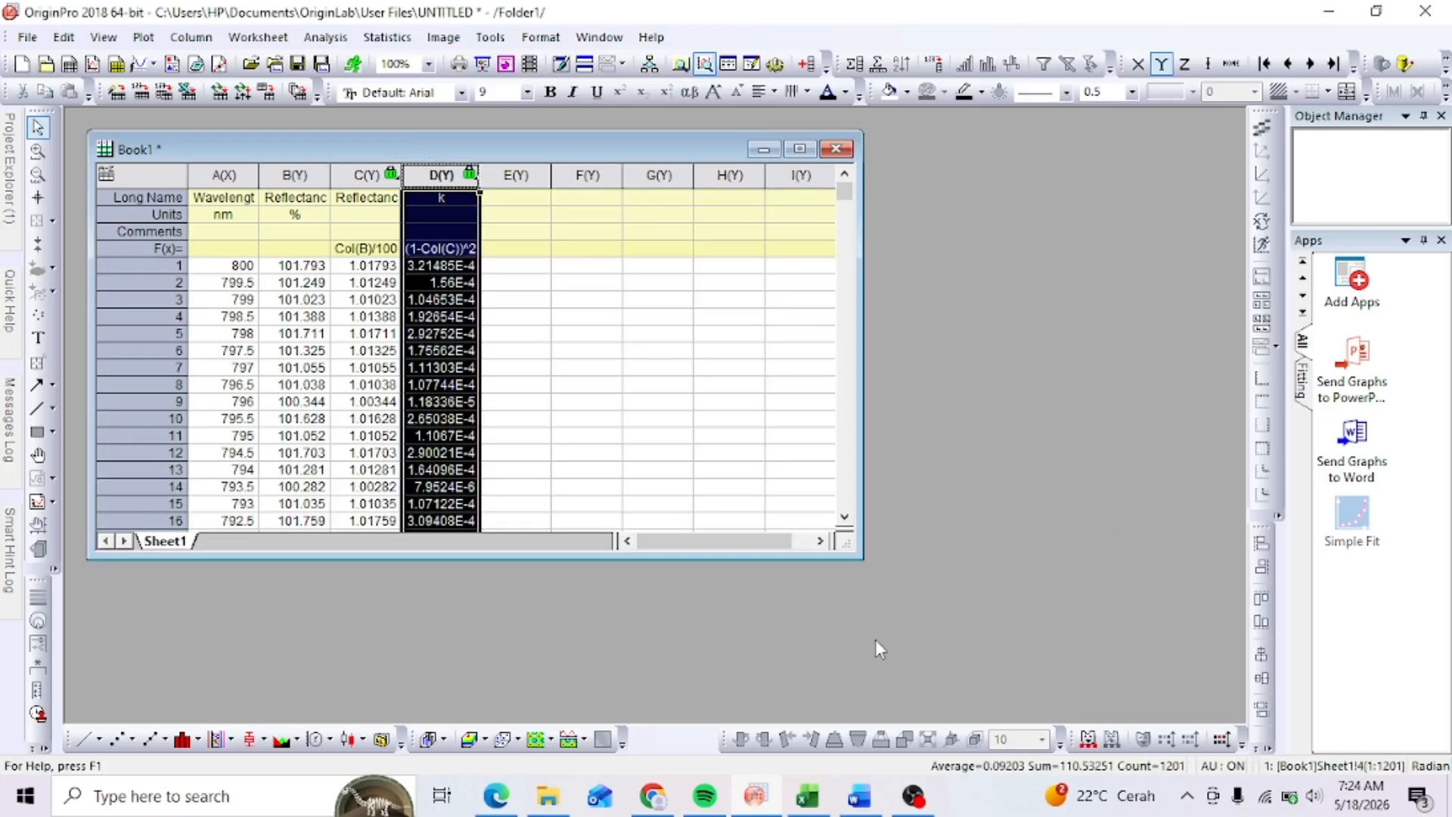
- Switch to the Word document and check the denominator of the Kubelka Munk equation
mouse_move(846, 801)
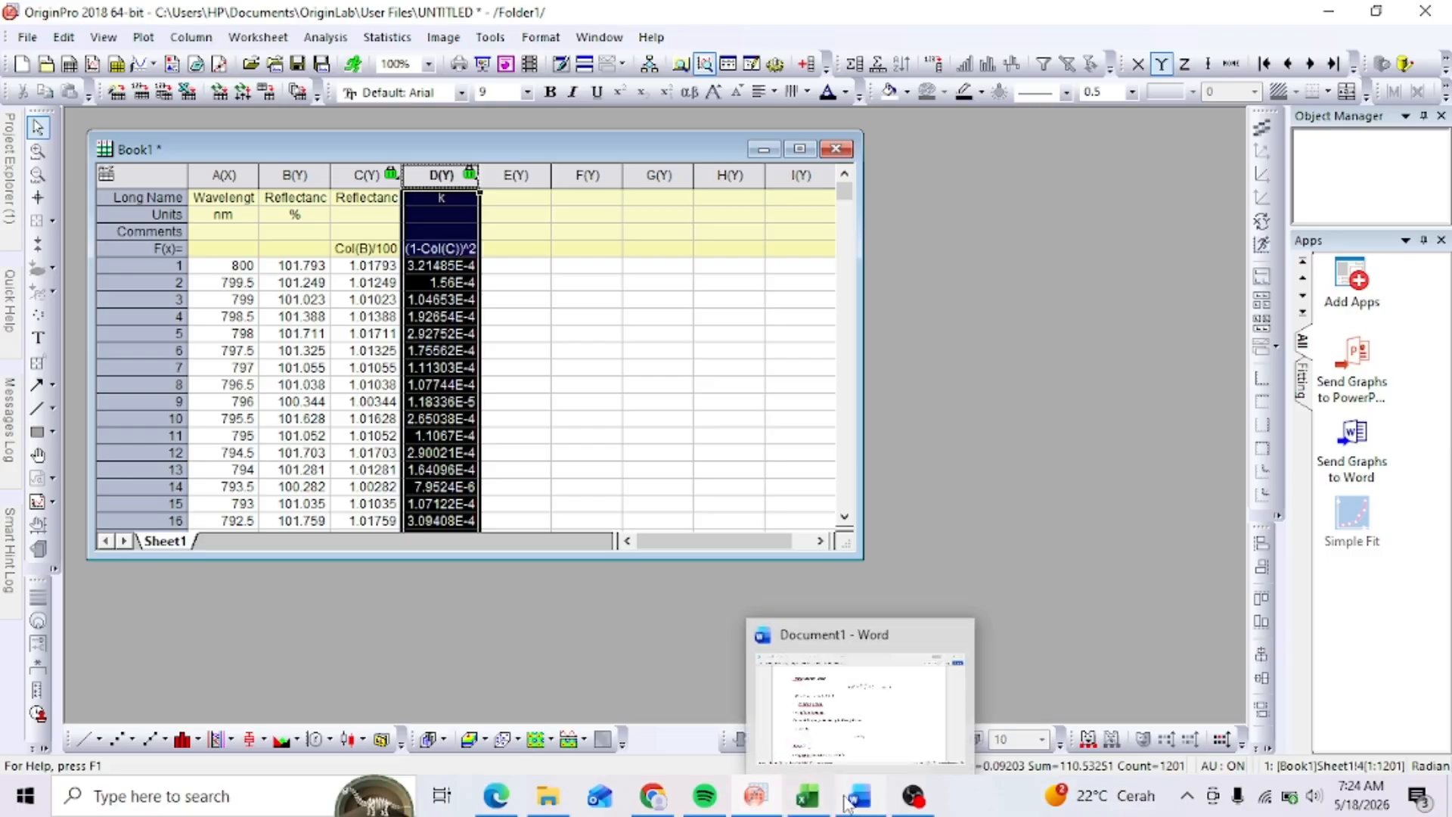
click(857, 737)
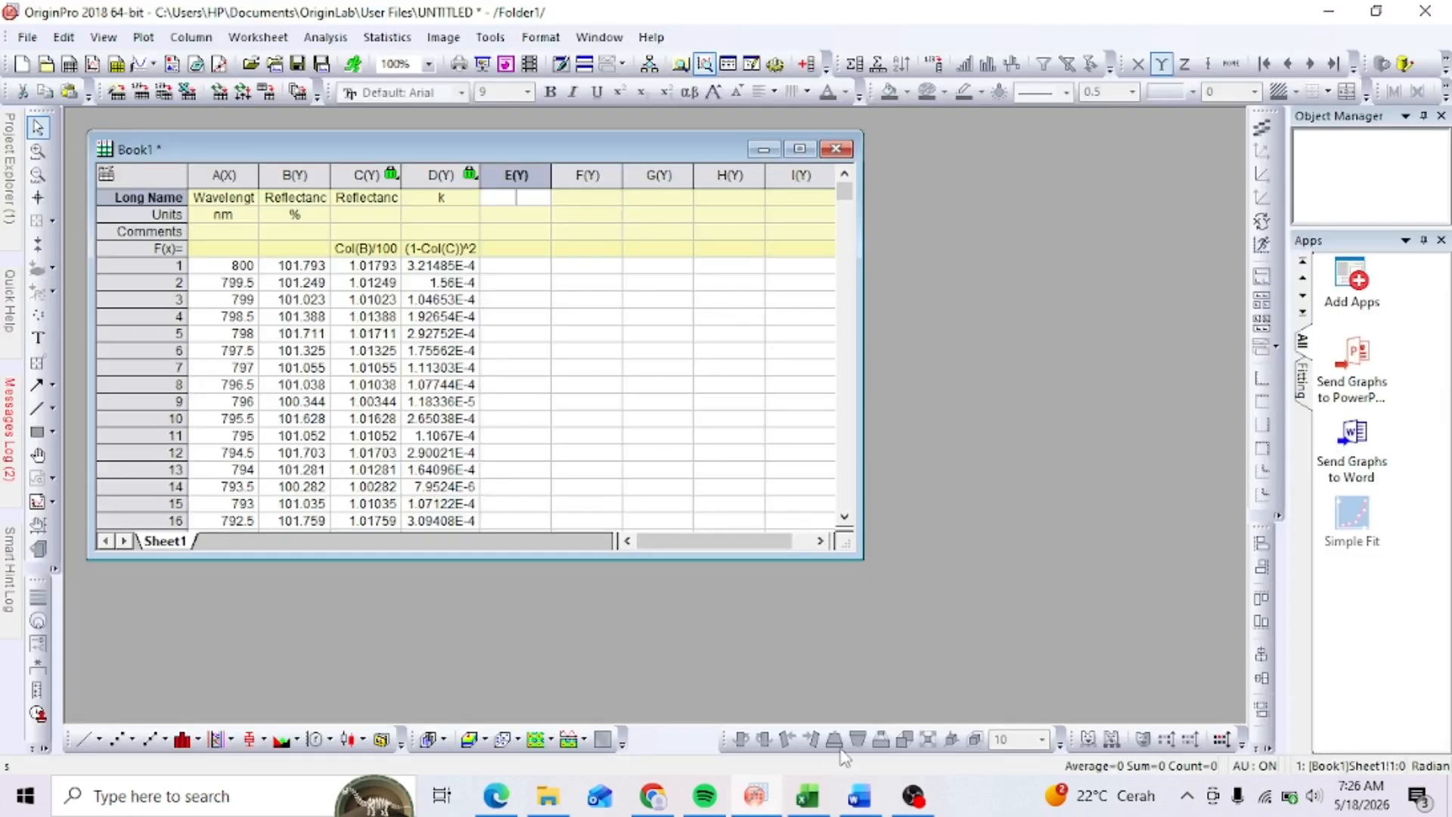
mouse_move(857, 802)
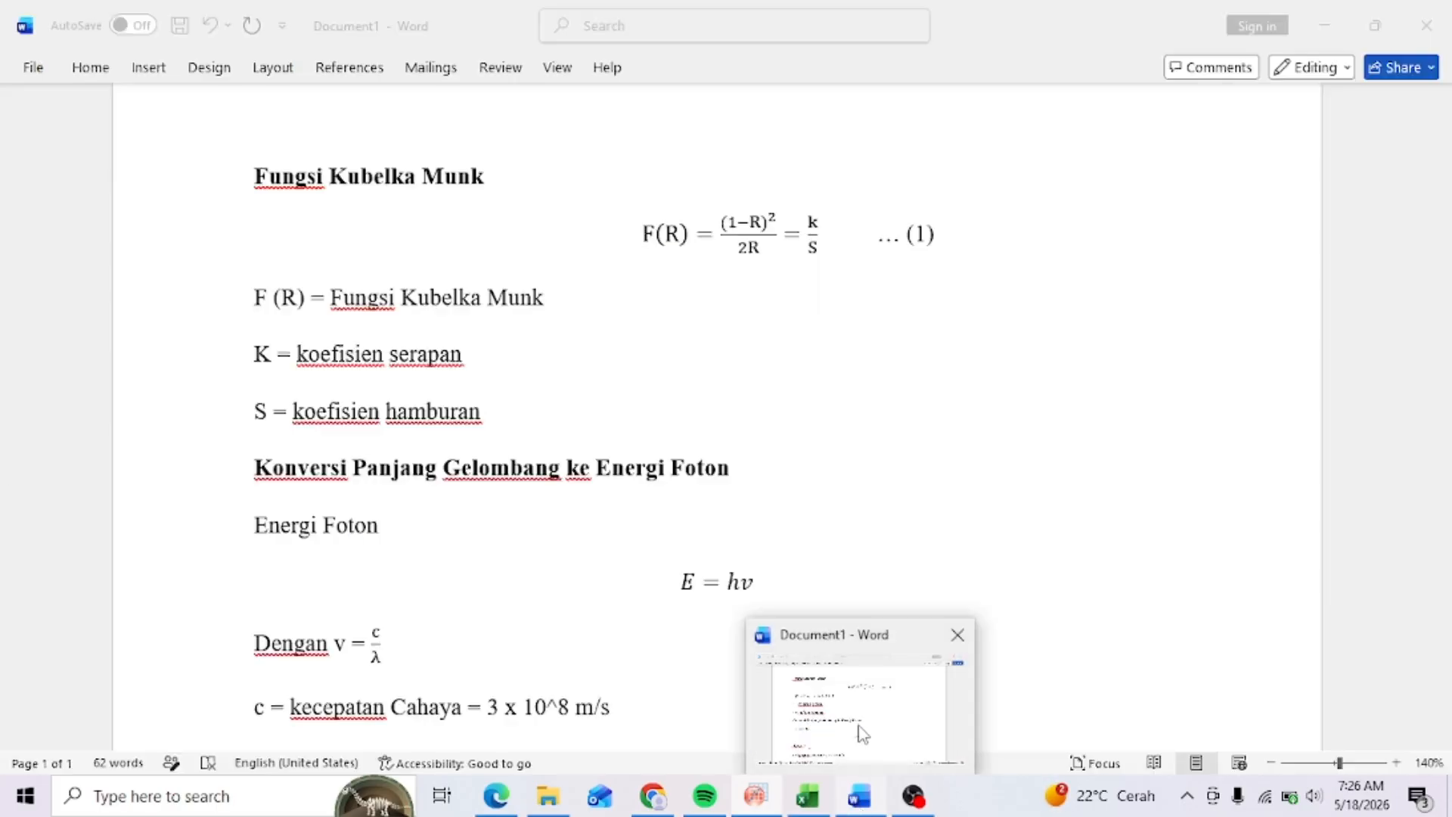
click(862, 735)
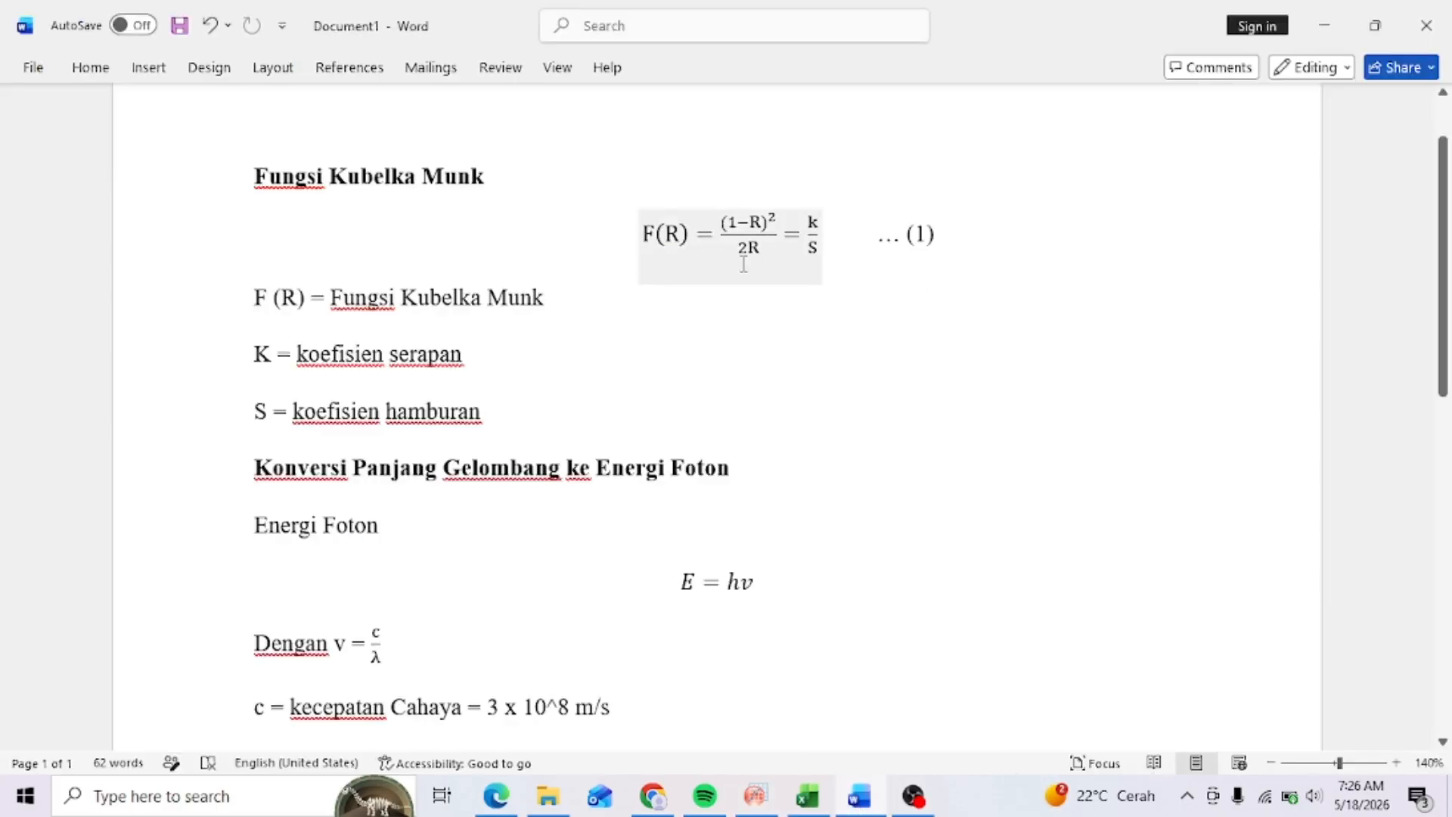
- Switch back to OriginPro, give column E the long name s and set its values with the formula 2*Col(C)
click(1333, 13)
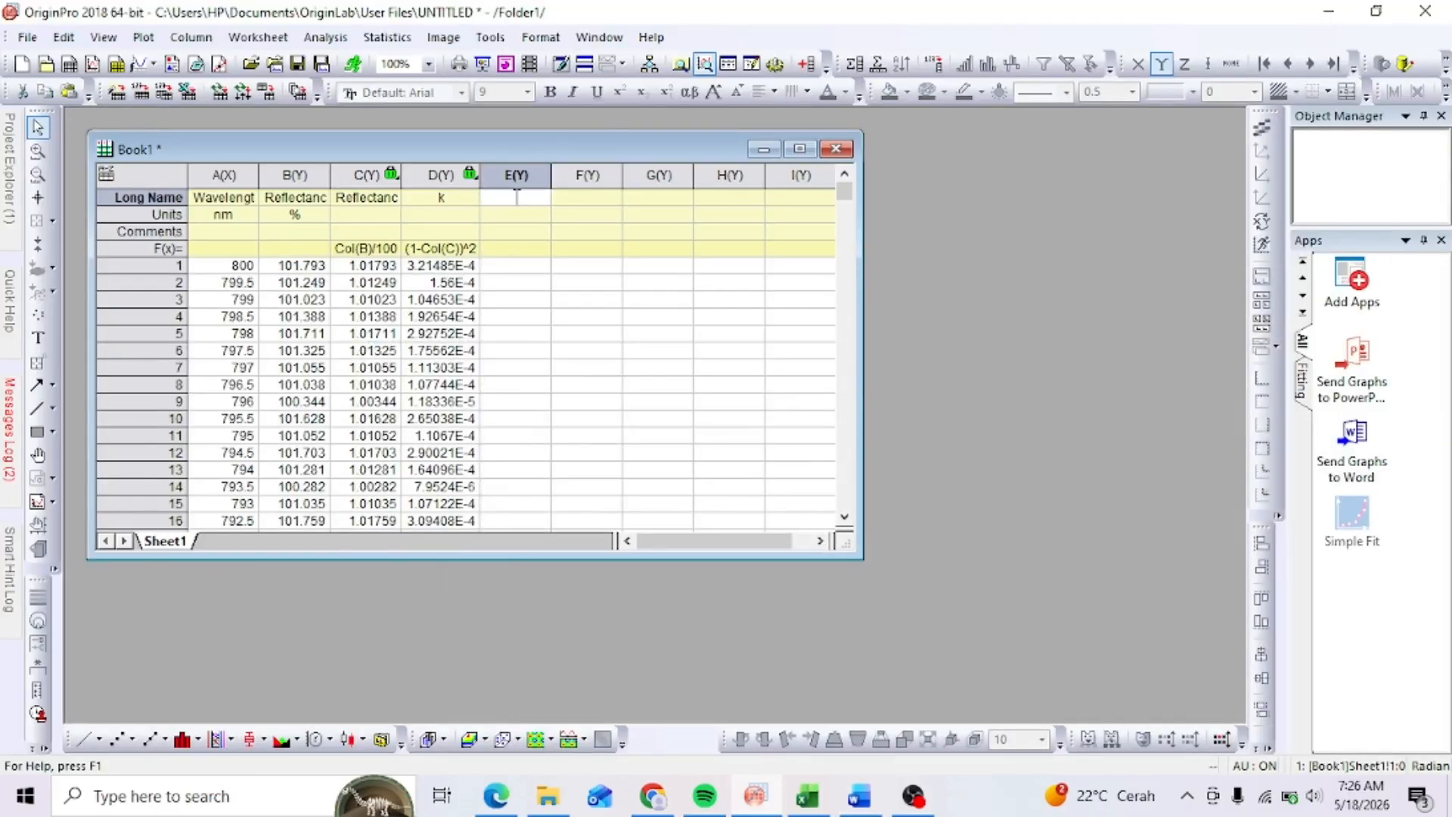
text(s)
click(517, 174)
right_click(516, 175)
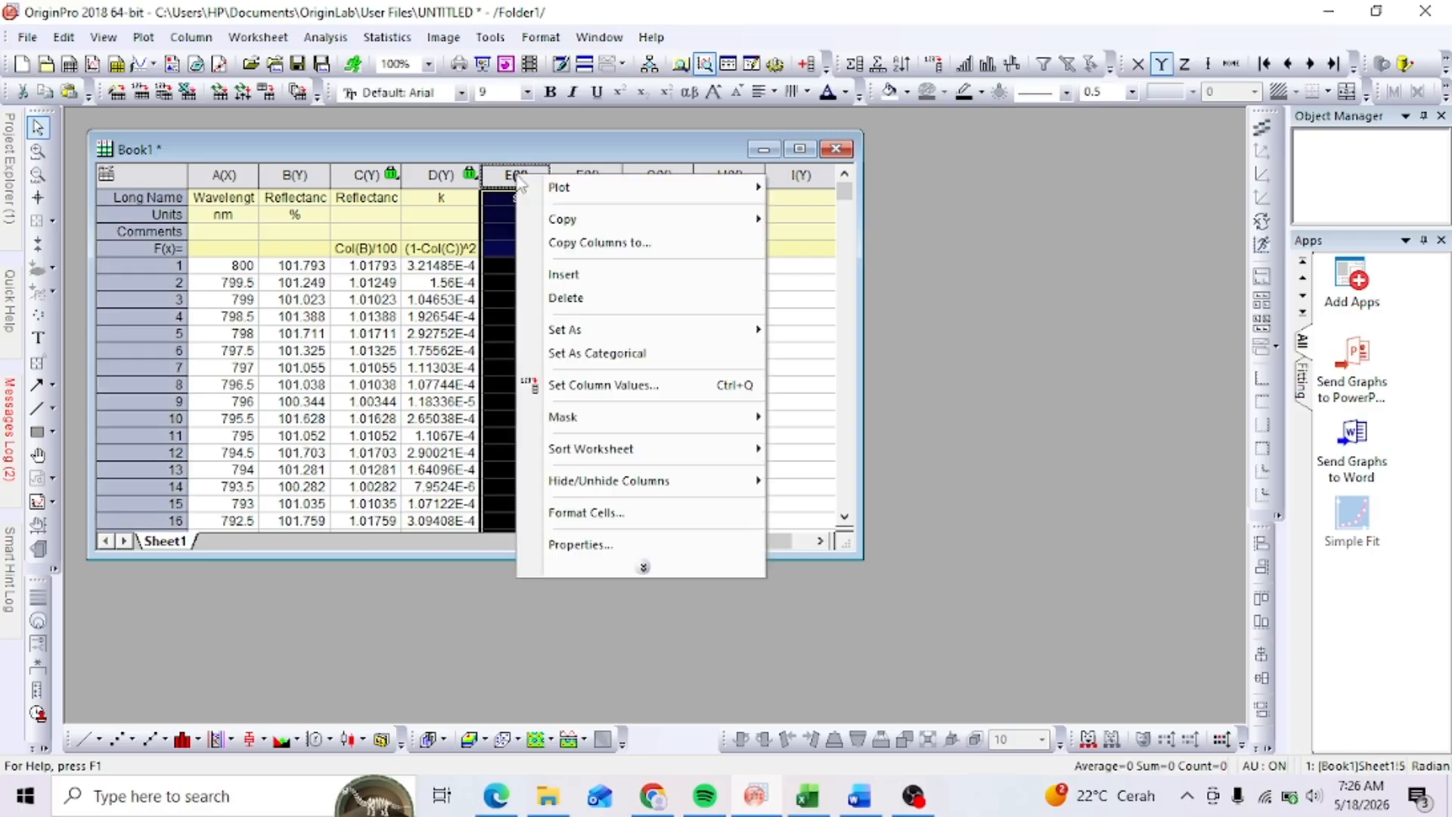
click(612, 398)
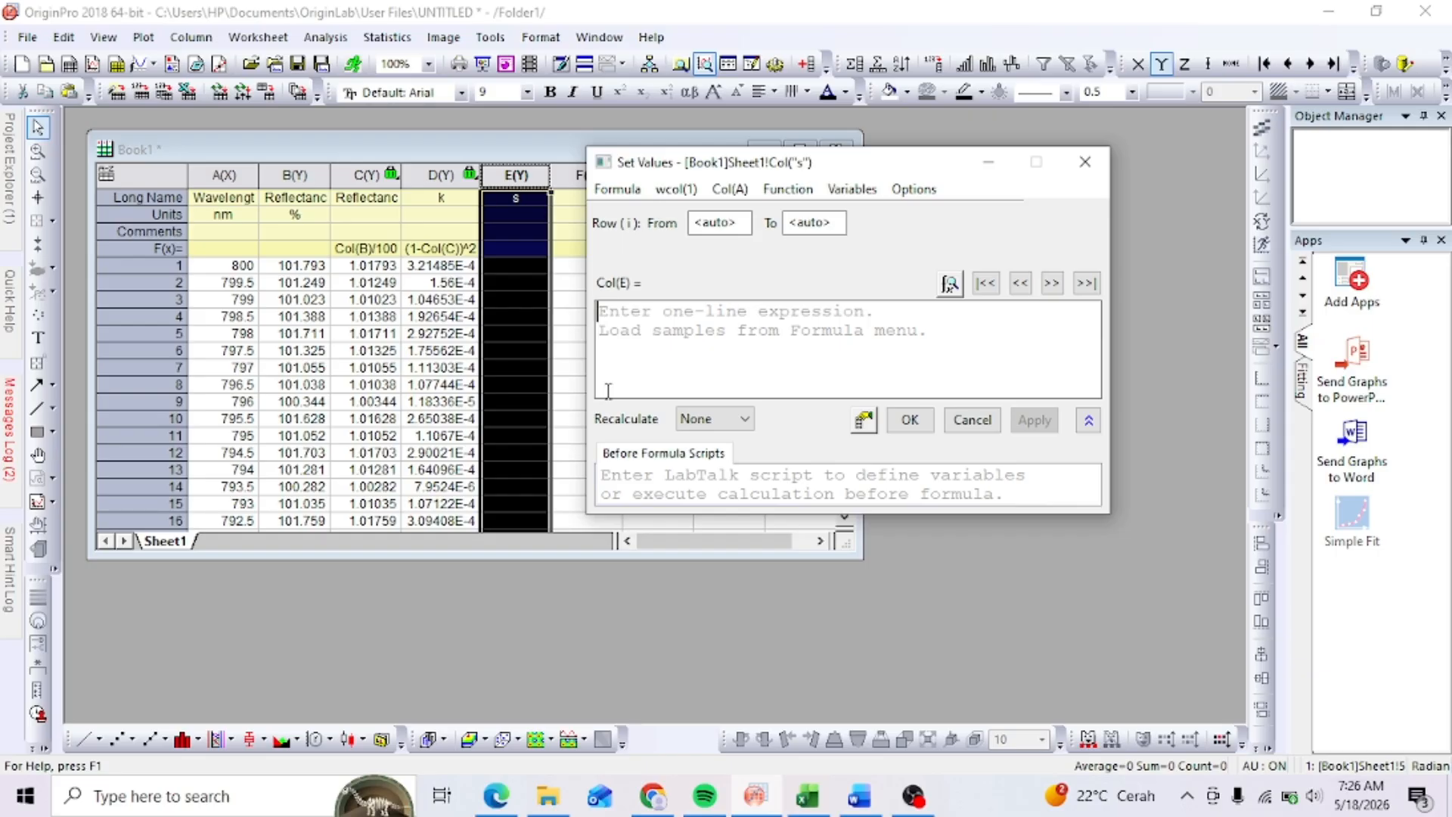
text(2)
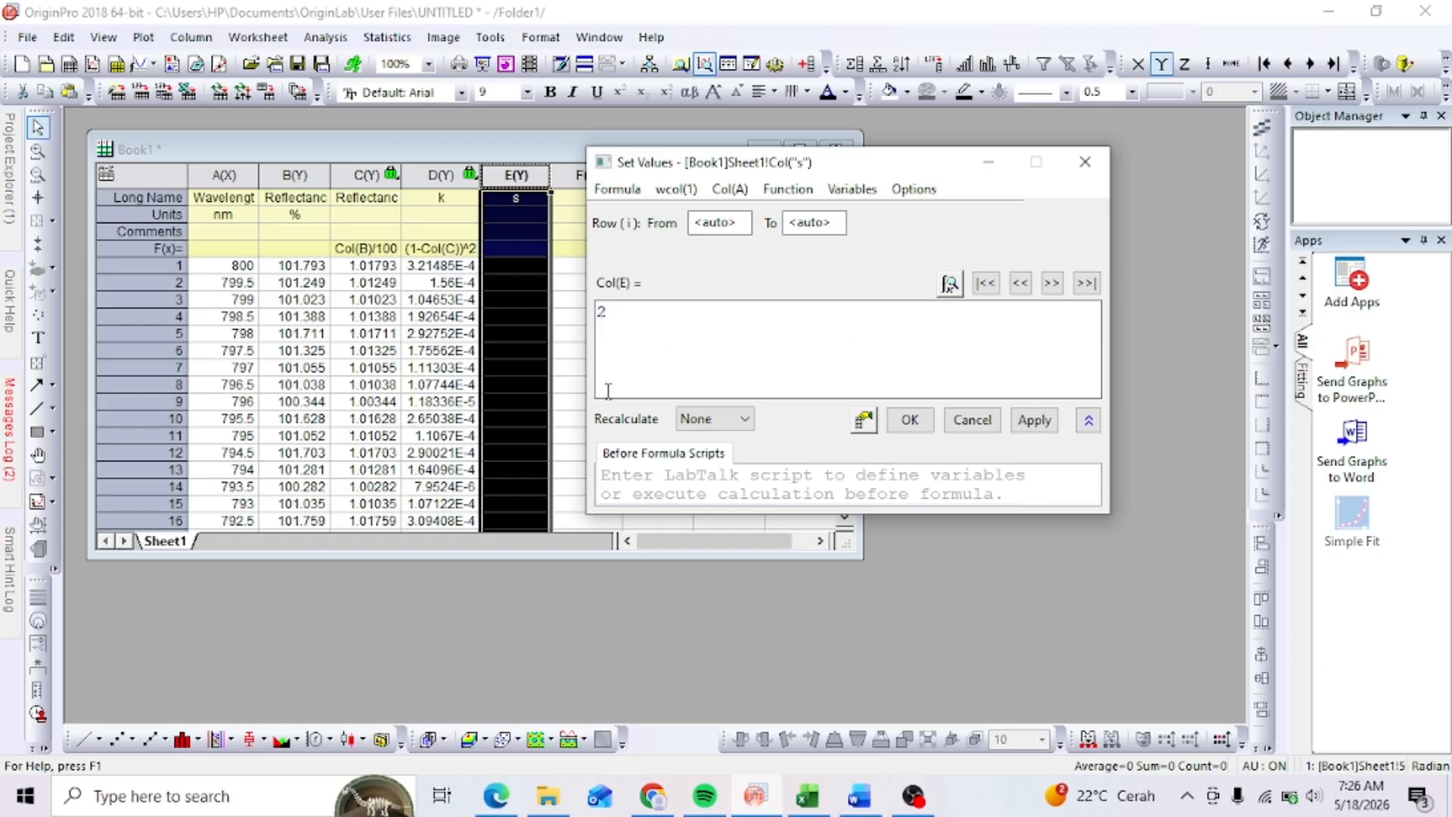
text(*col(C))
click(925, 421)
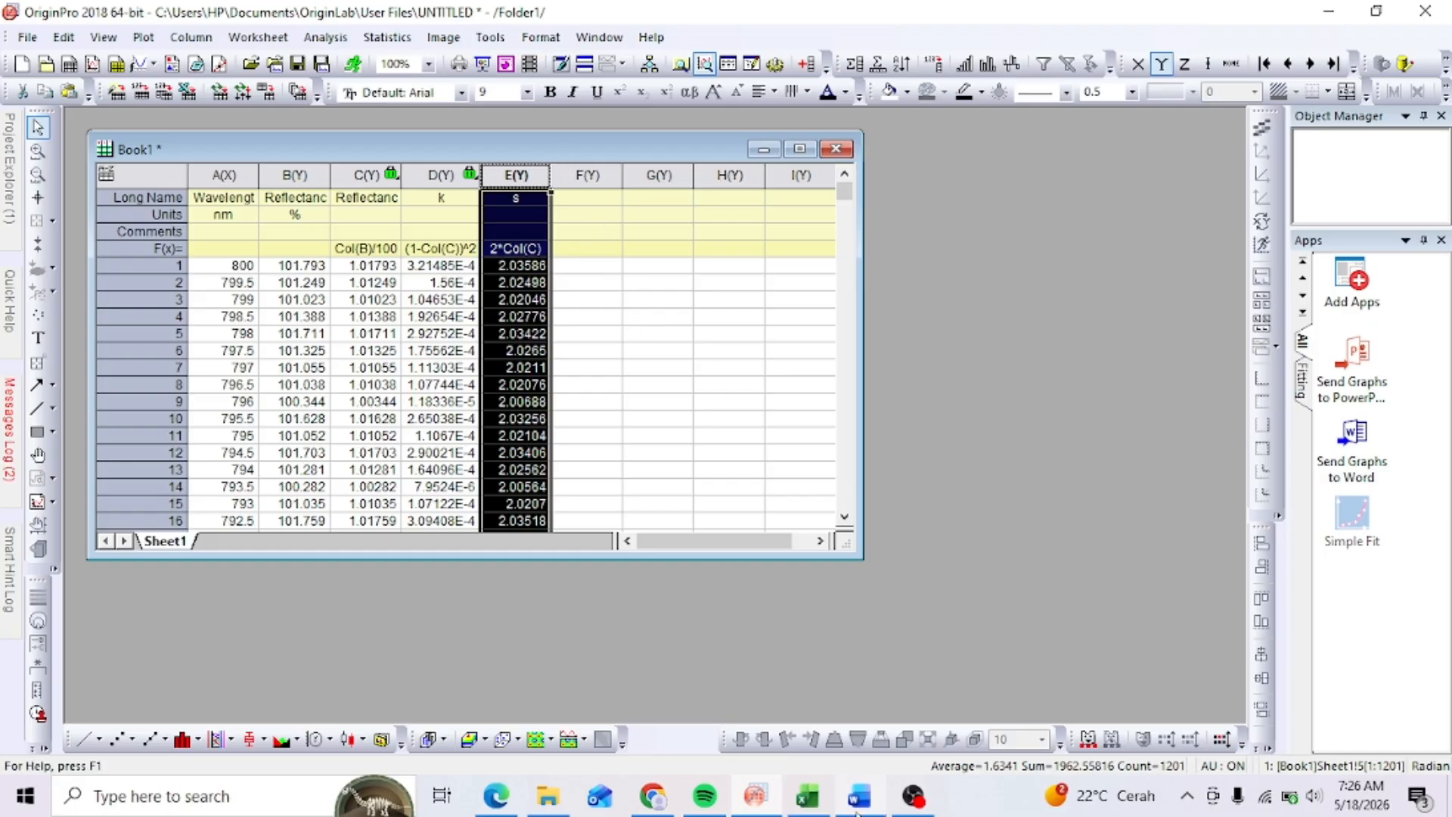
- Check the Kubelka Munk equation in the Word document, then give column F in OriginPro the long name F(R)
mouse_move(857, 813)
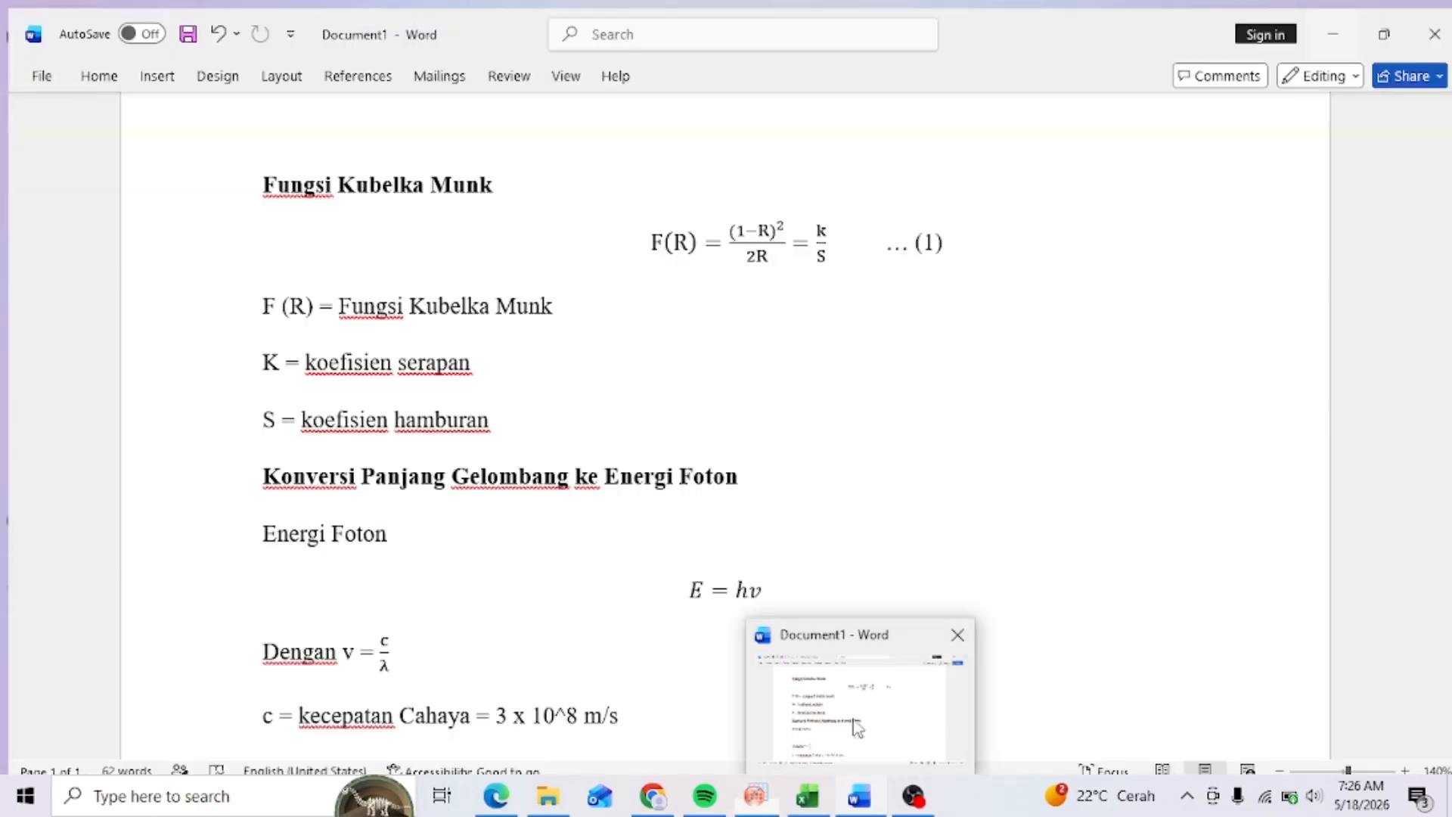
click(860, 704)
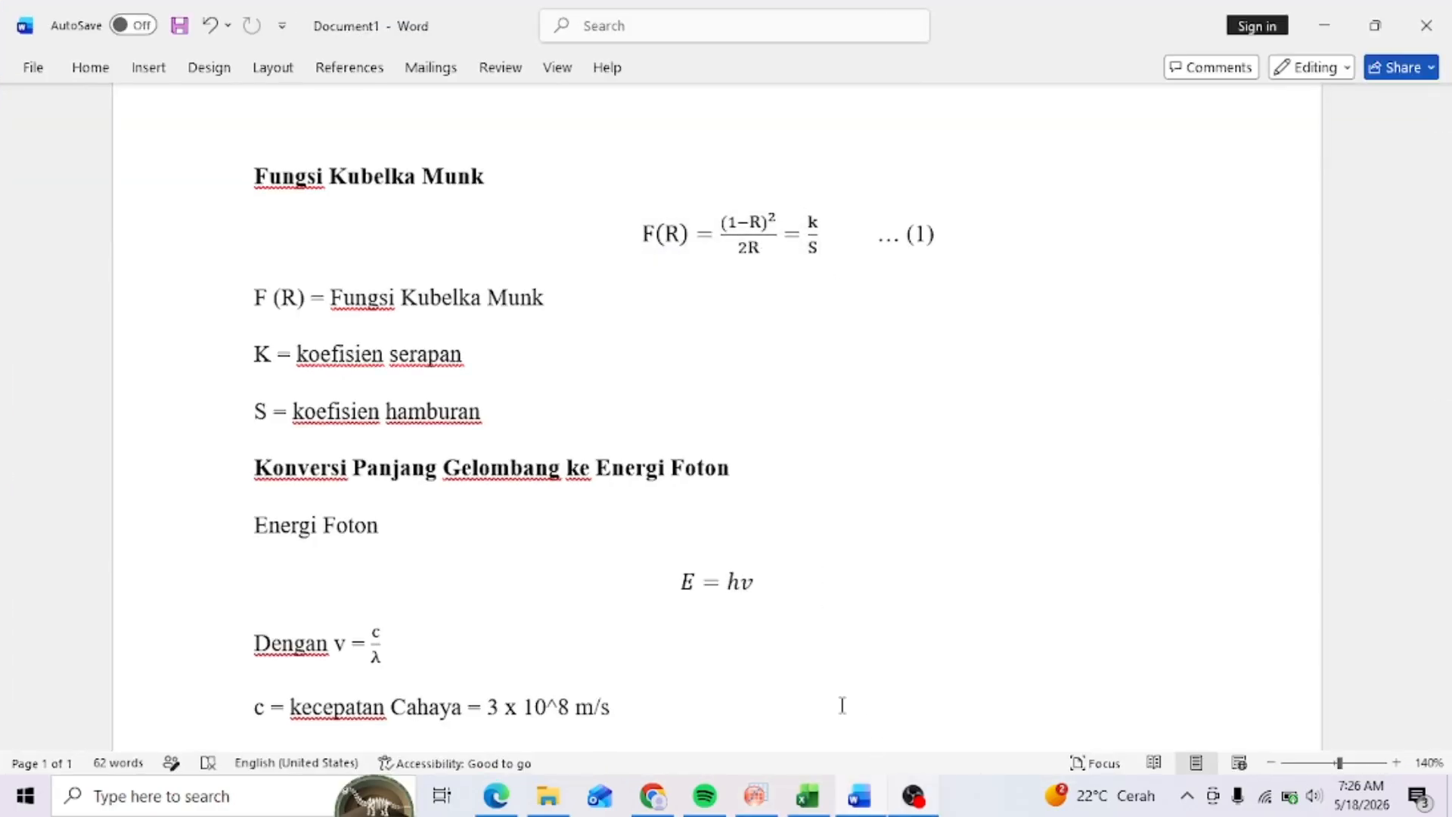
click(755, 795)
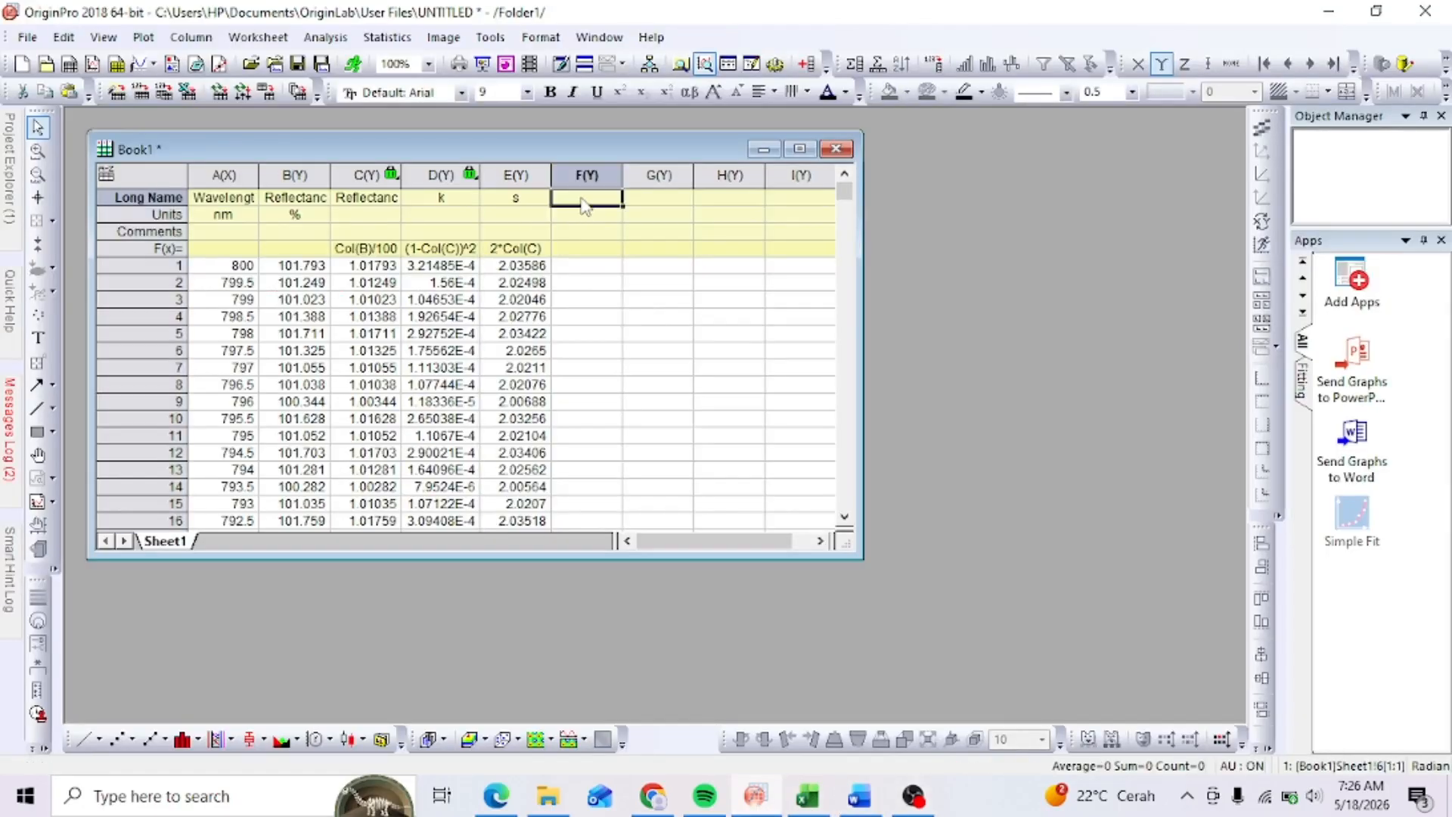
text(F(R)
- Set the column values of column F with the formula Col(D)/Col(E)
click(586, 175)
right_click(588, 175)
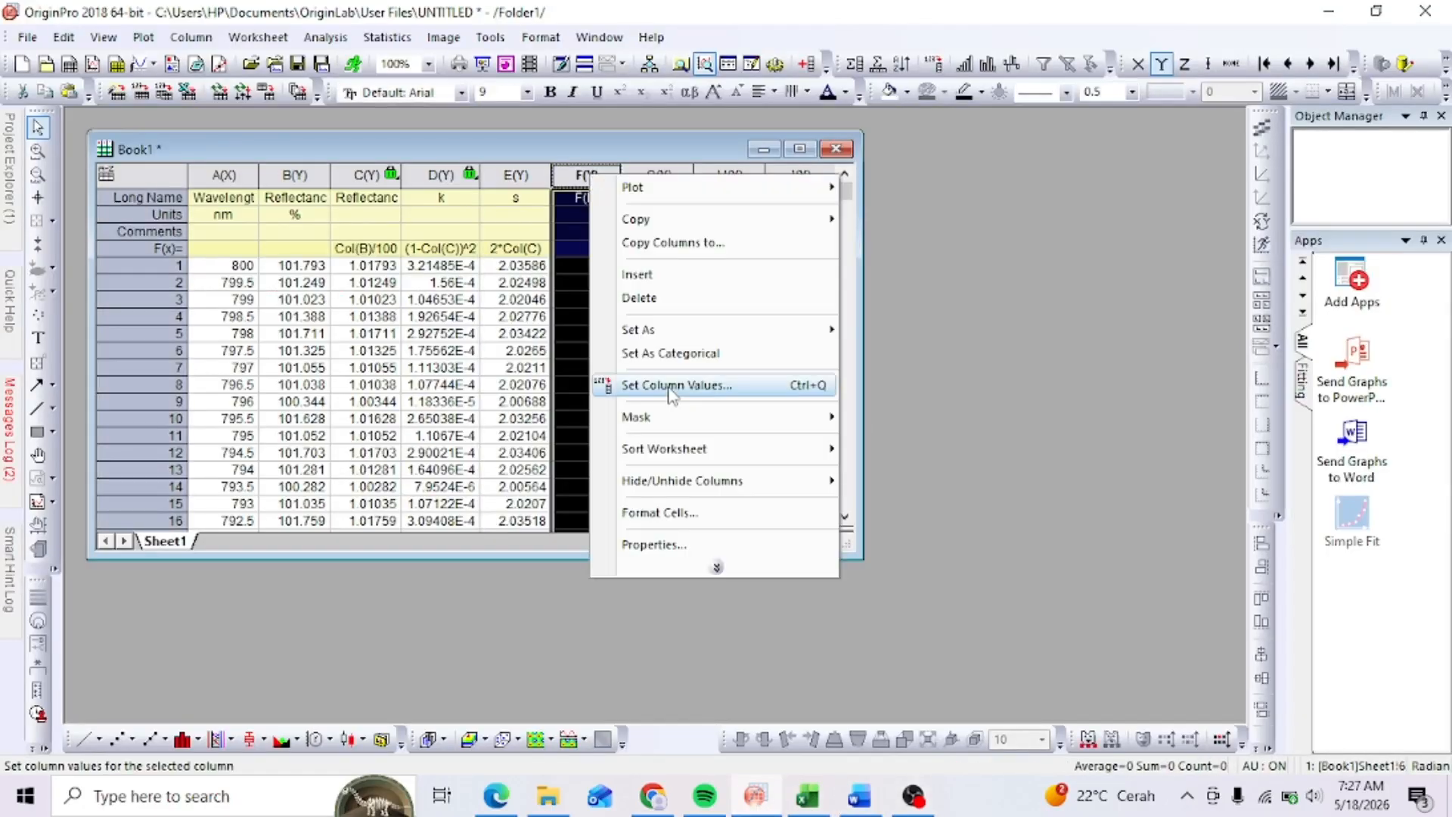
click(669, 383)
text(Col)
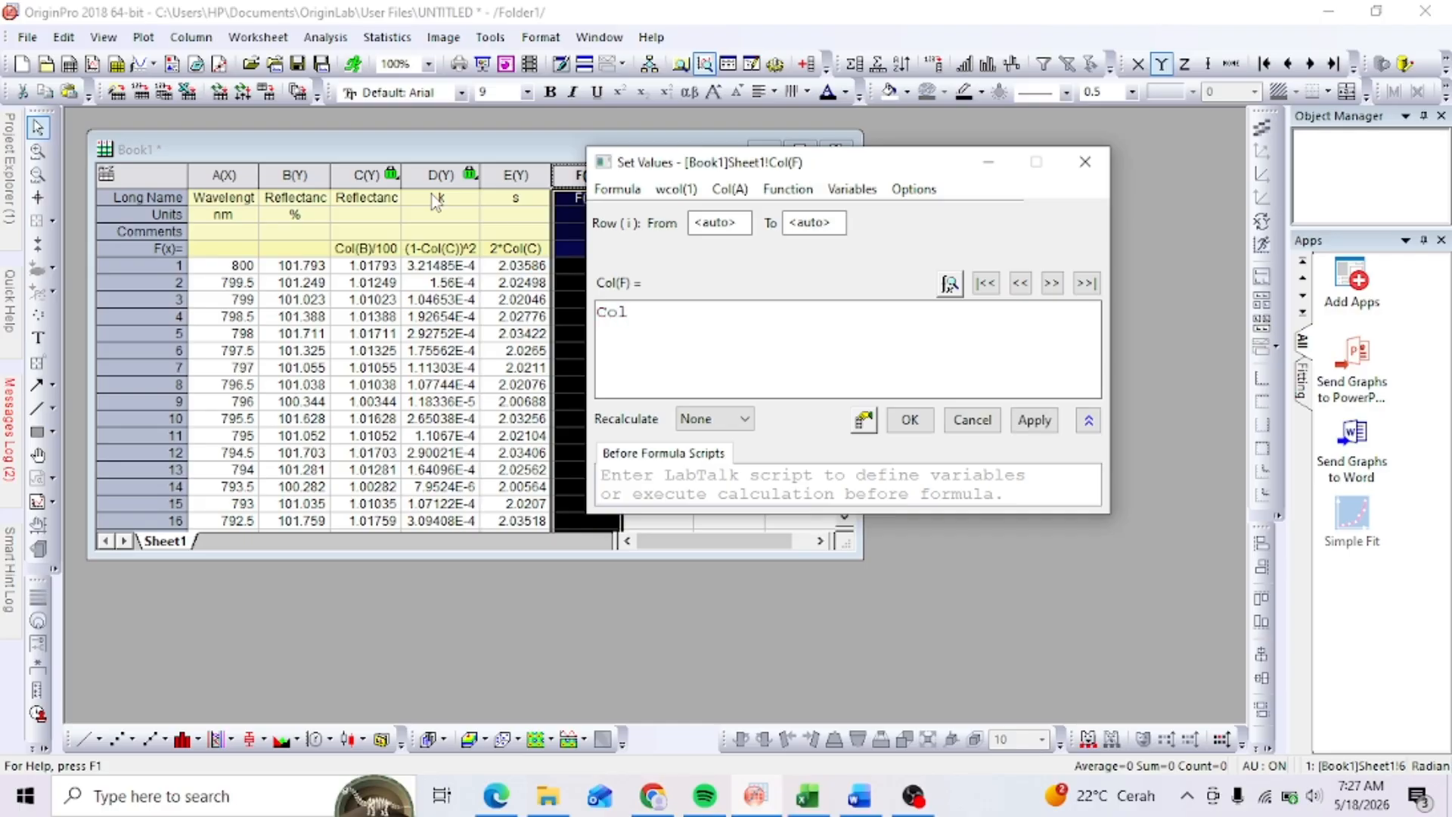
text((D)/Col(E))
click(908, 419)
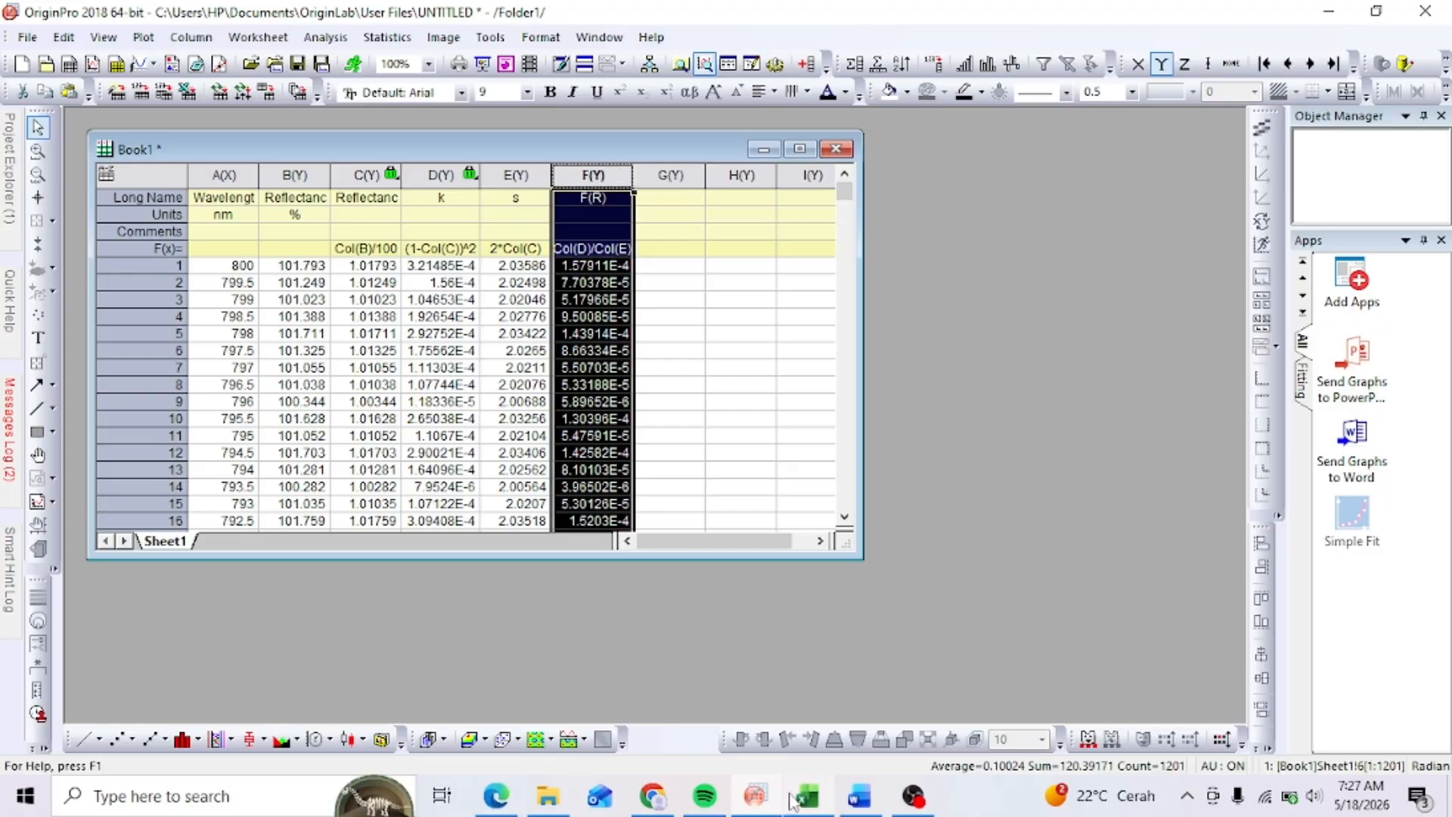
- Switch to the Word document and review the conversion from wavelength to photon energy through to its final simplified equation
mouse_move(800, 802)
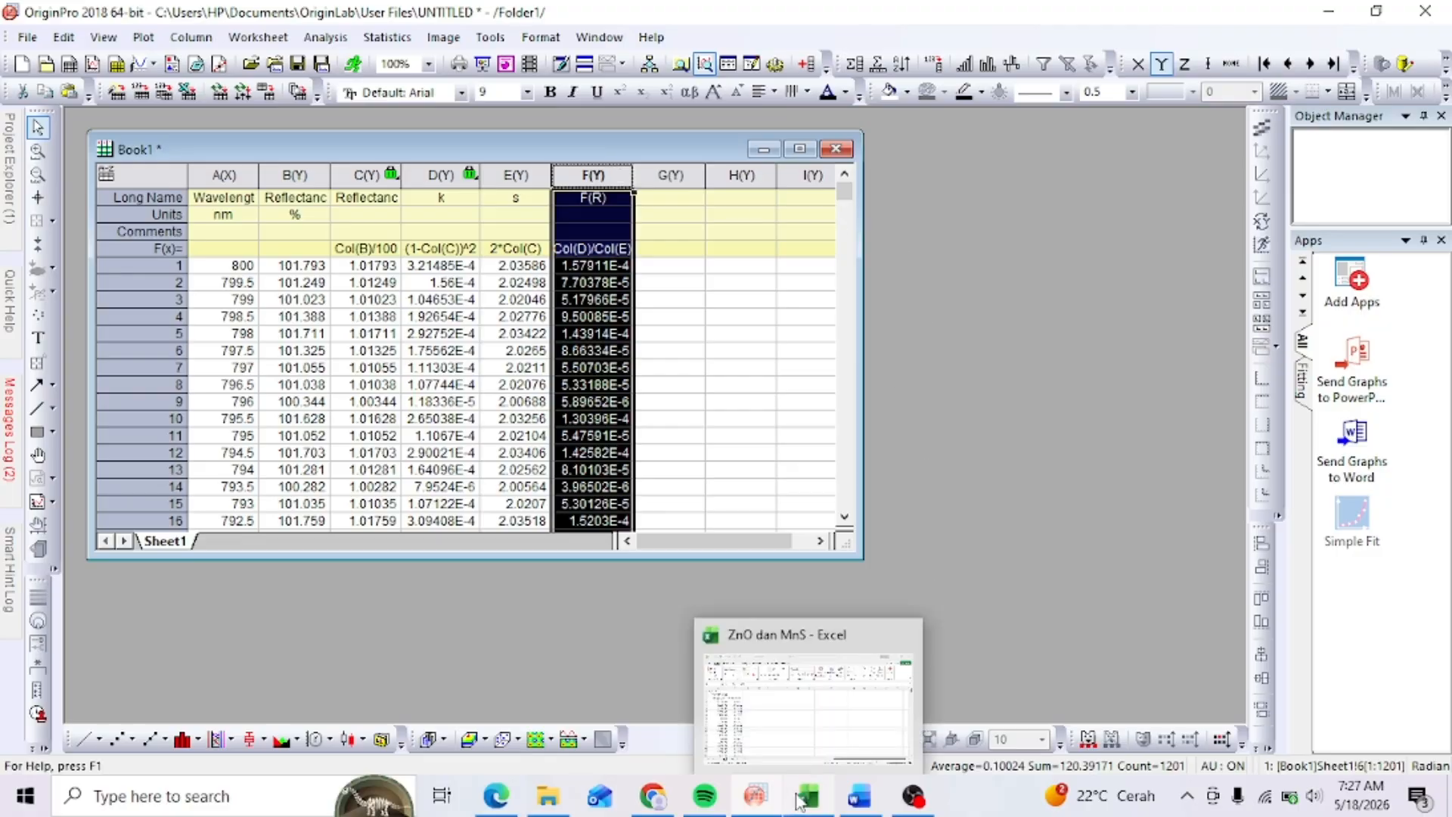
click(800, 800)
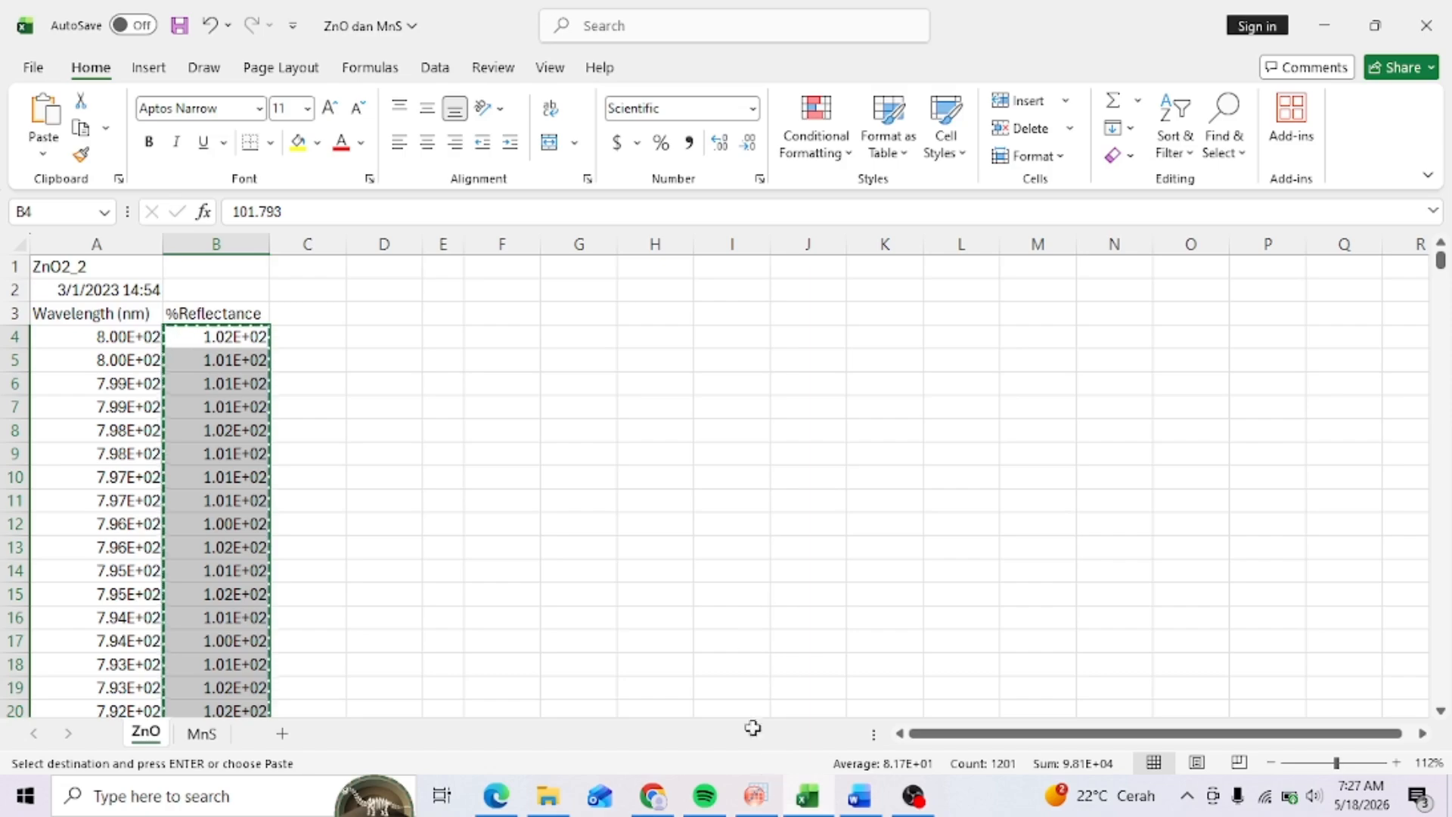
click(860, 796)
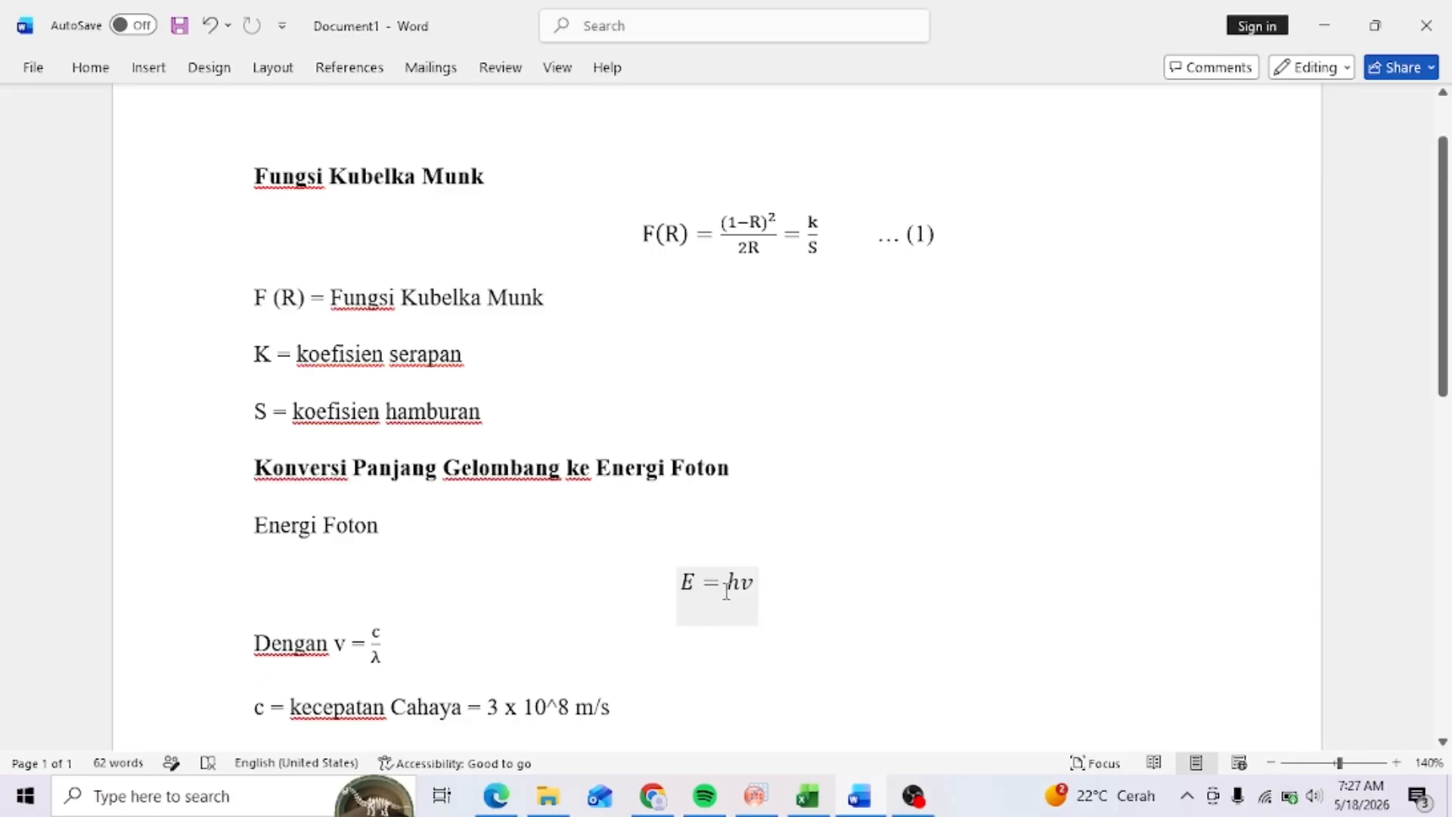
scroll(728, 576, down, 3)
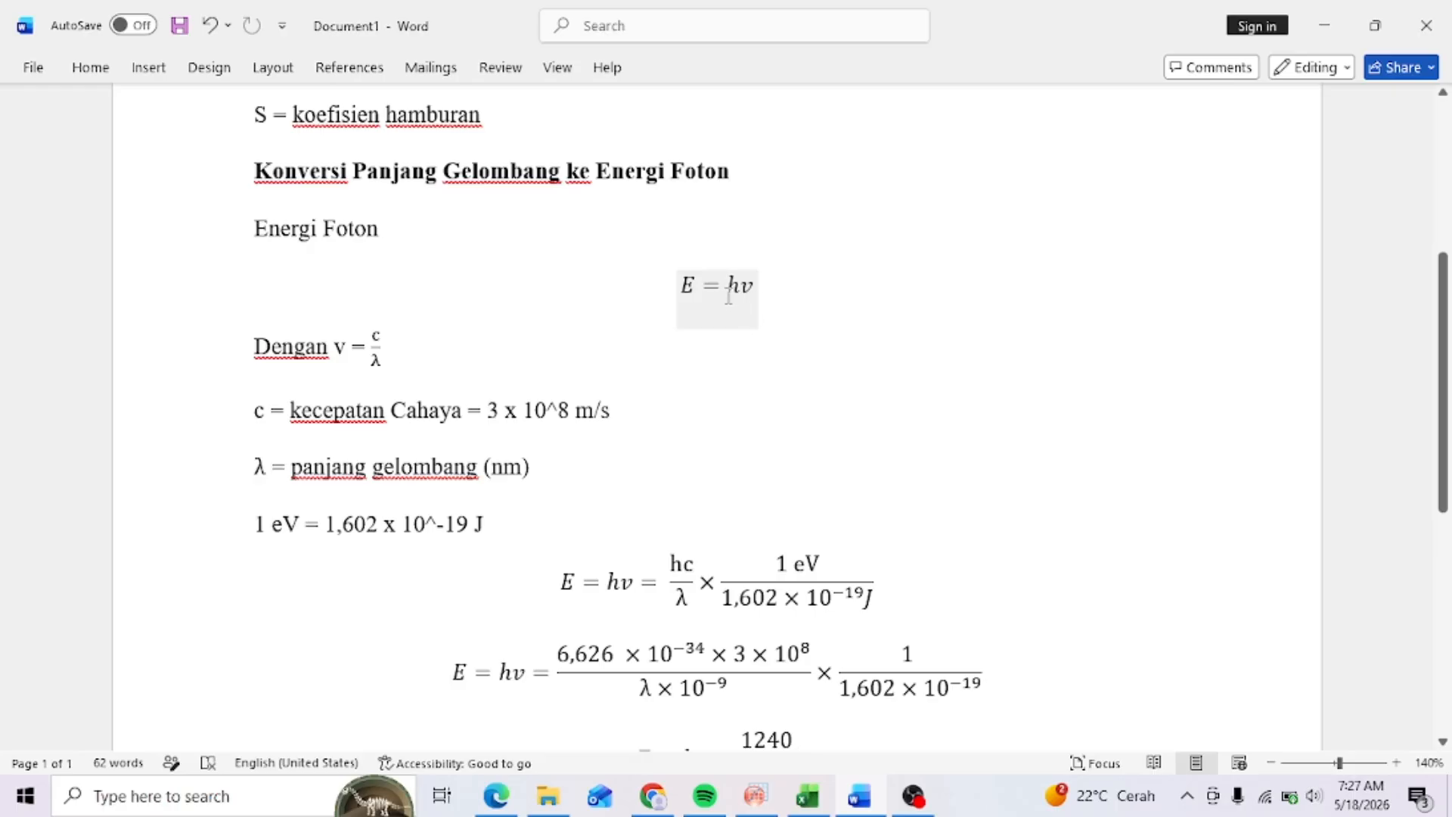
scroll(690, 437, down, 1)
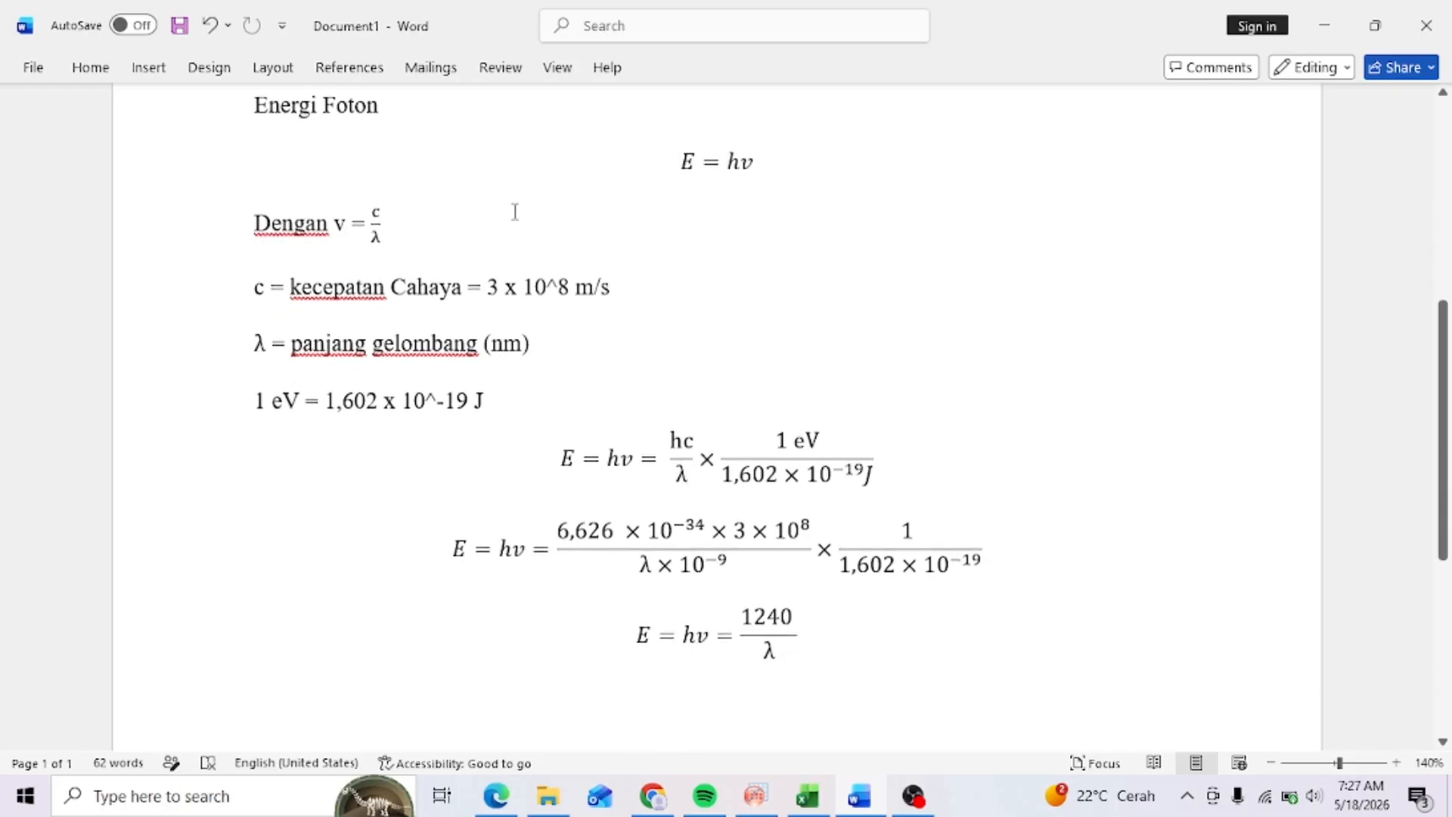
scroll(823, 514, down, 2)
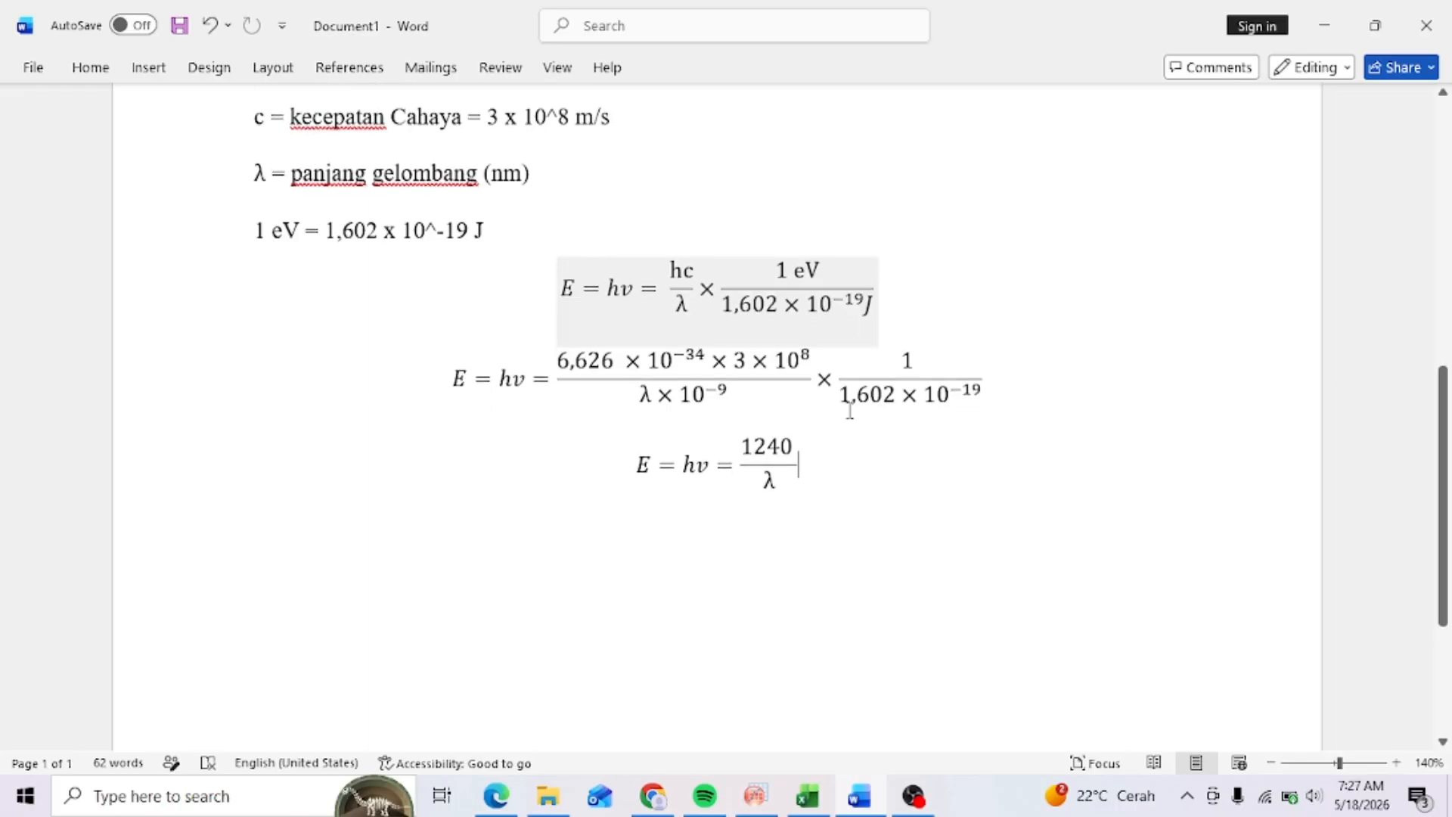
drag(632, 464, 813, 476)
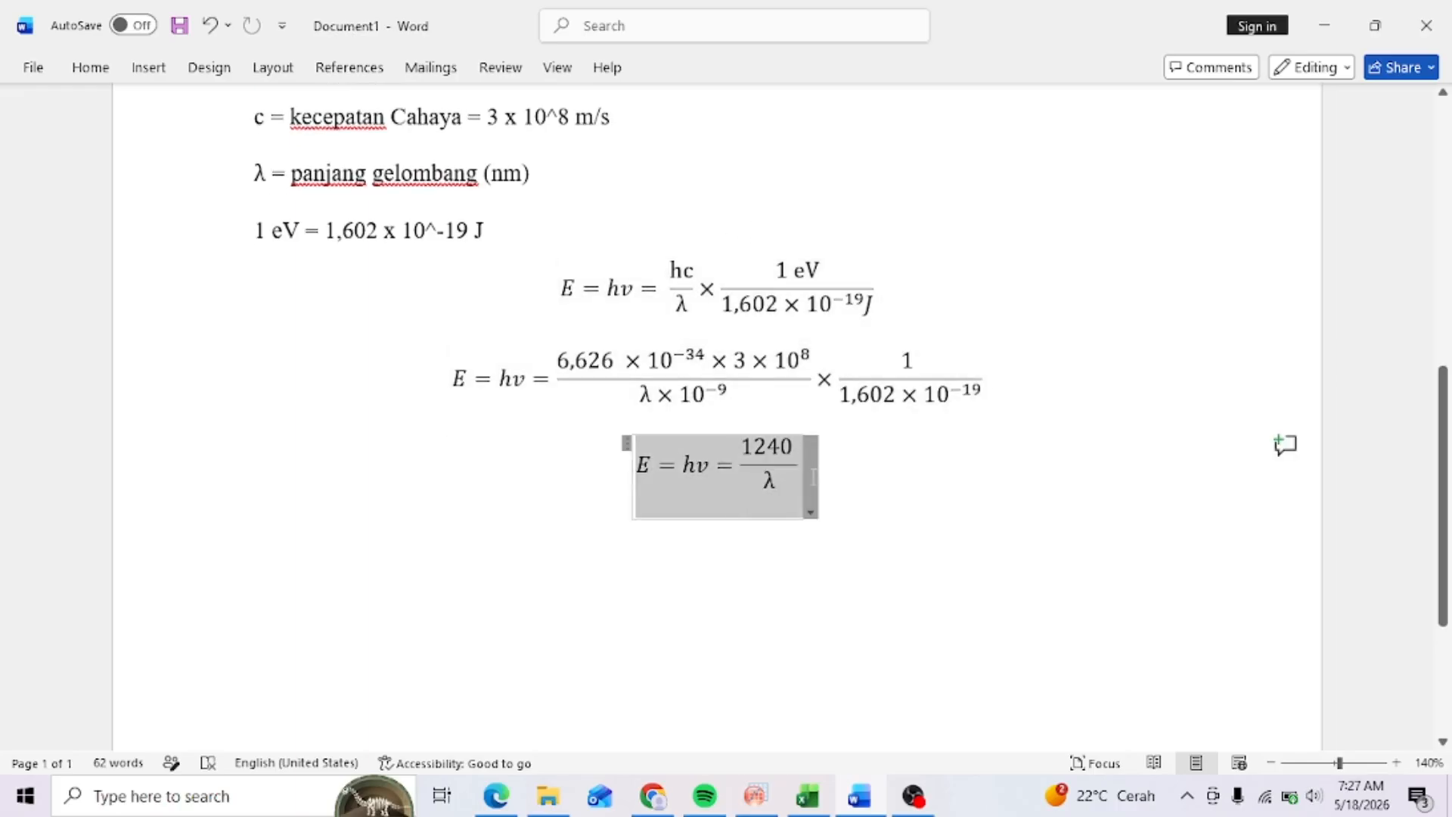
click(742, 450)
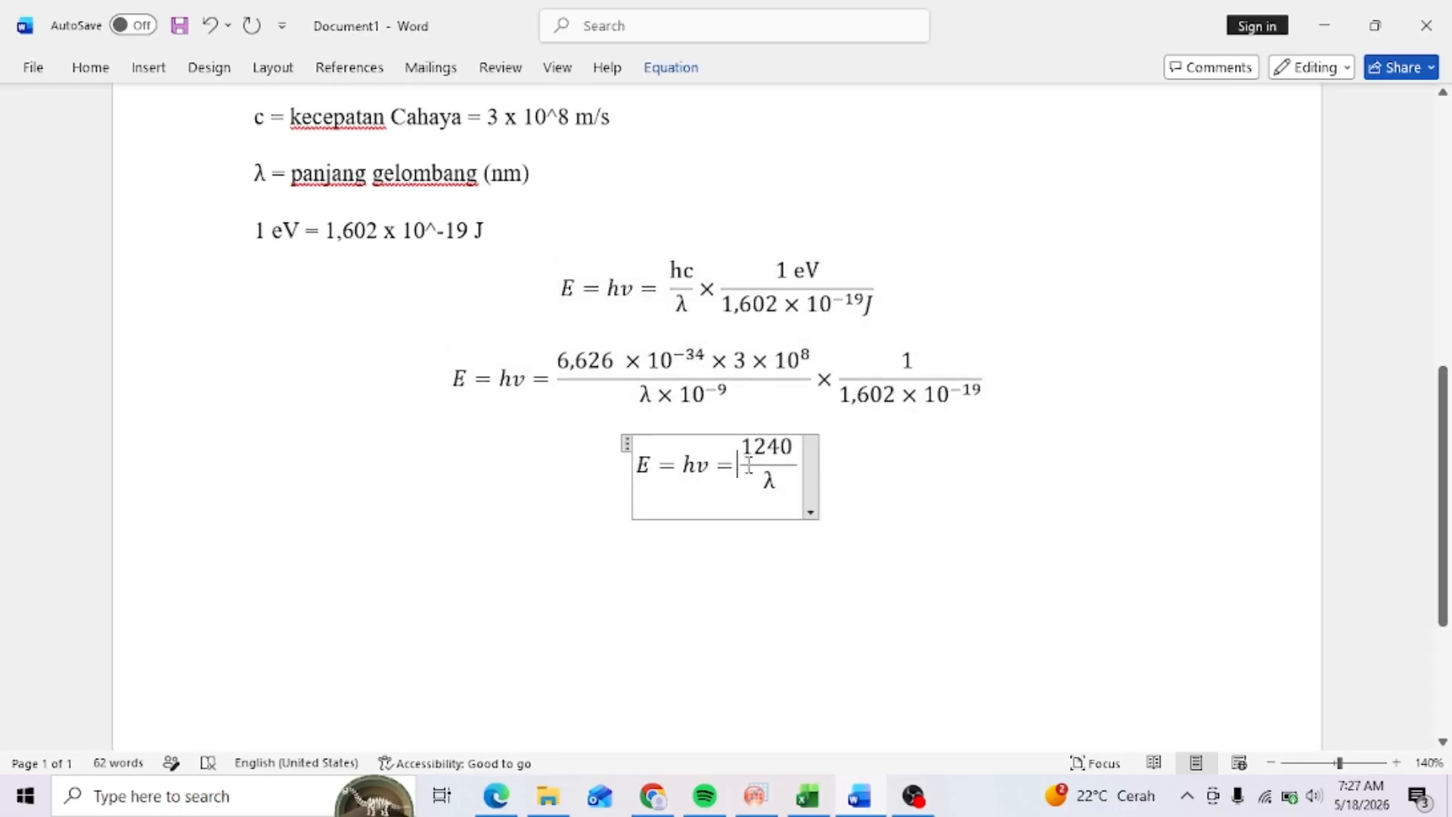
drag(740, 448, 759, 451)
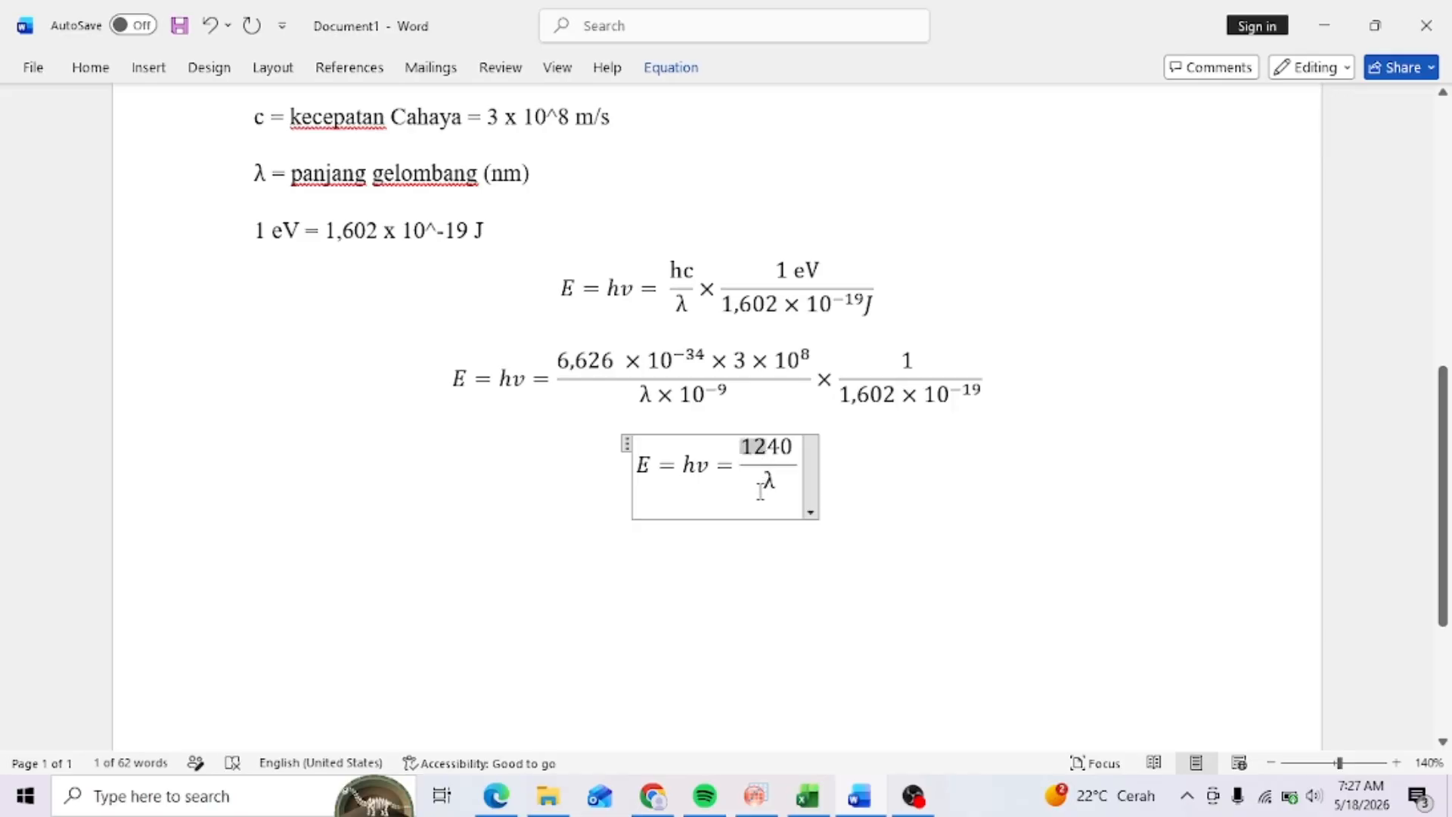
click(817, 589)
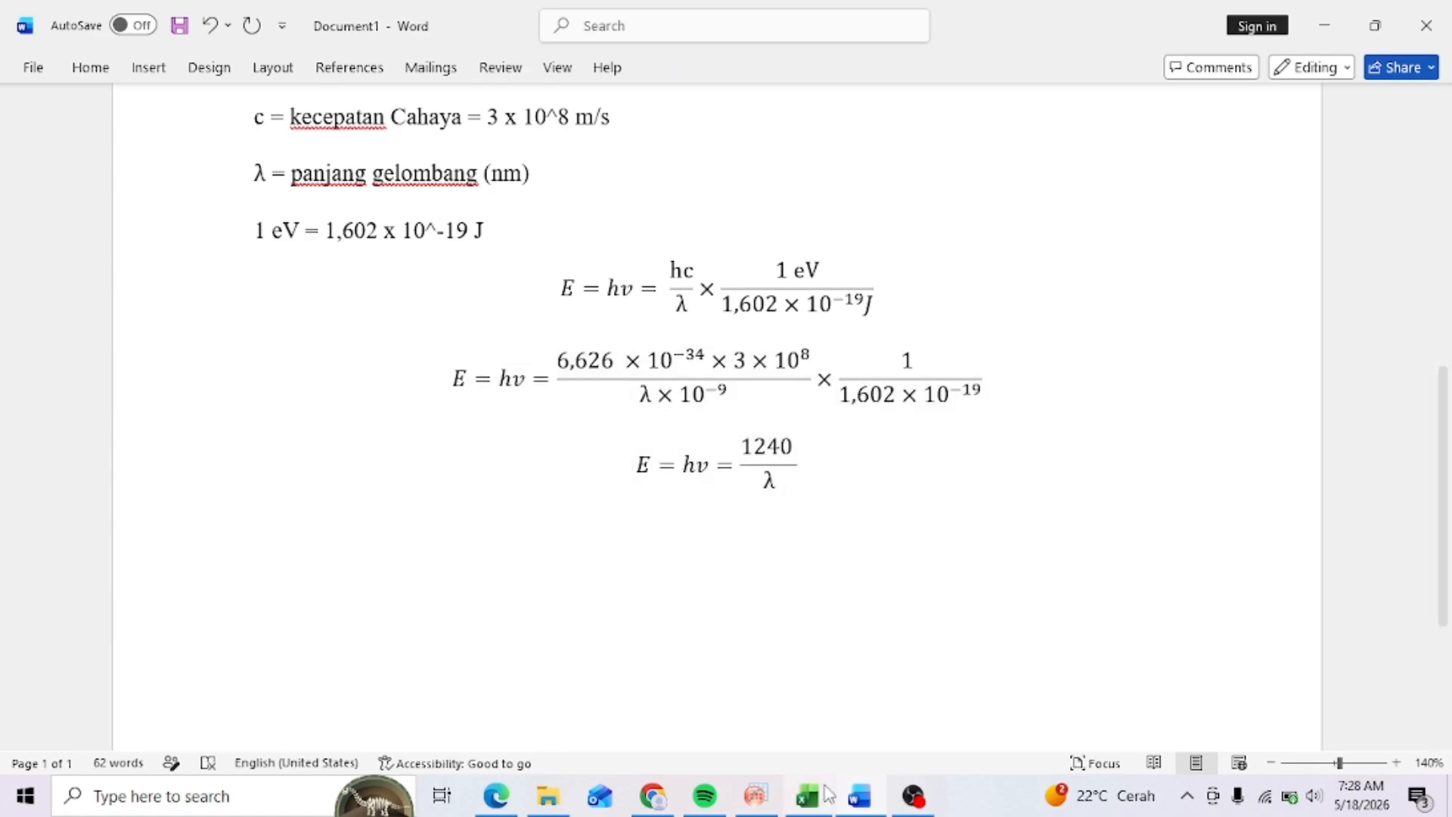
- Switch back to OriginPro and give column G the long name hv
click(773, 806)
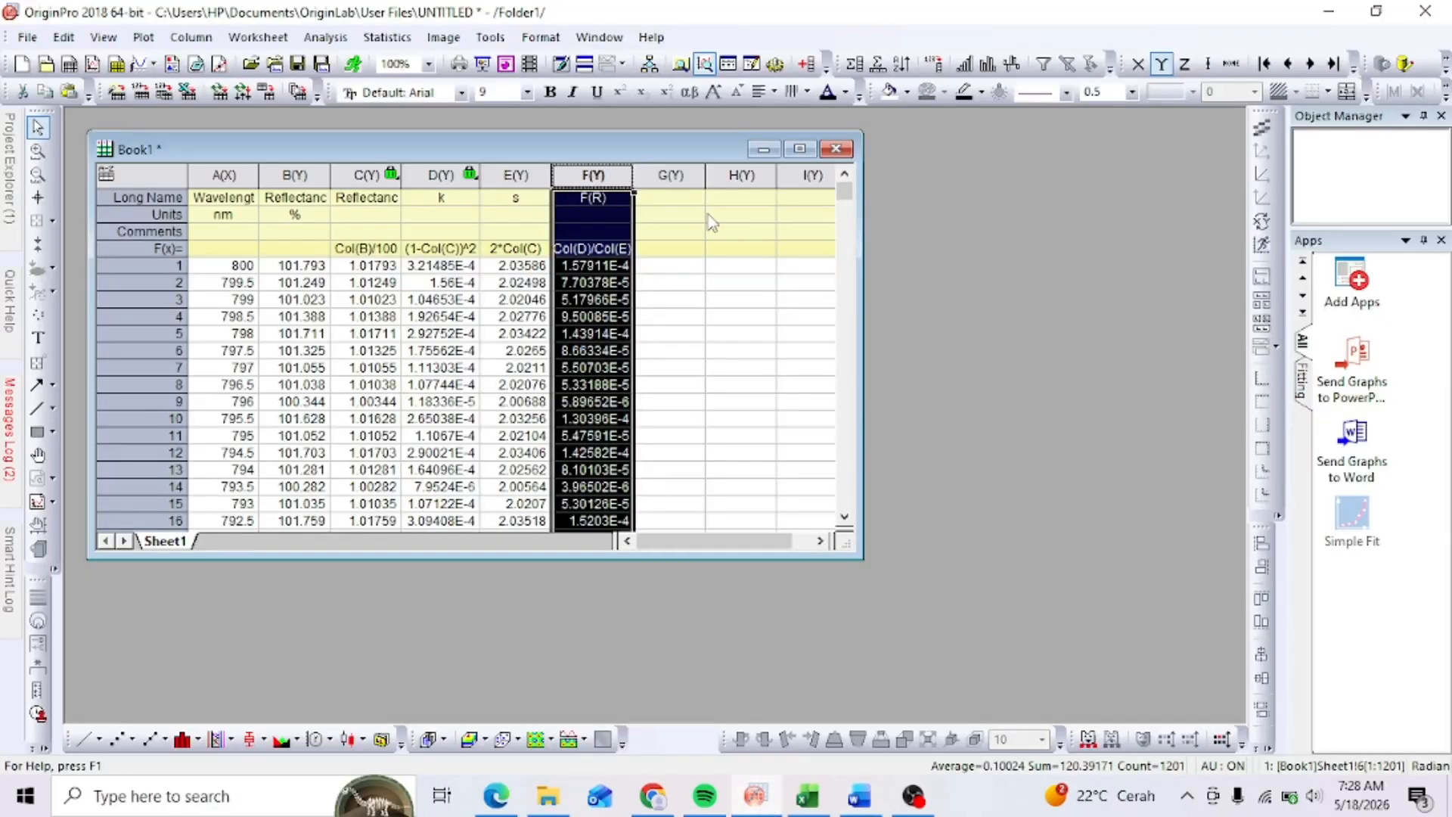
click(688, 208)
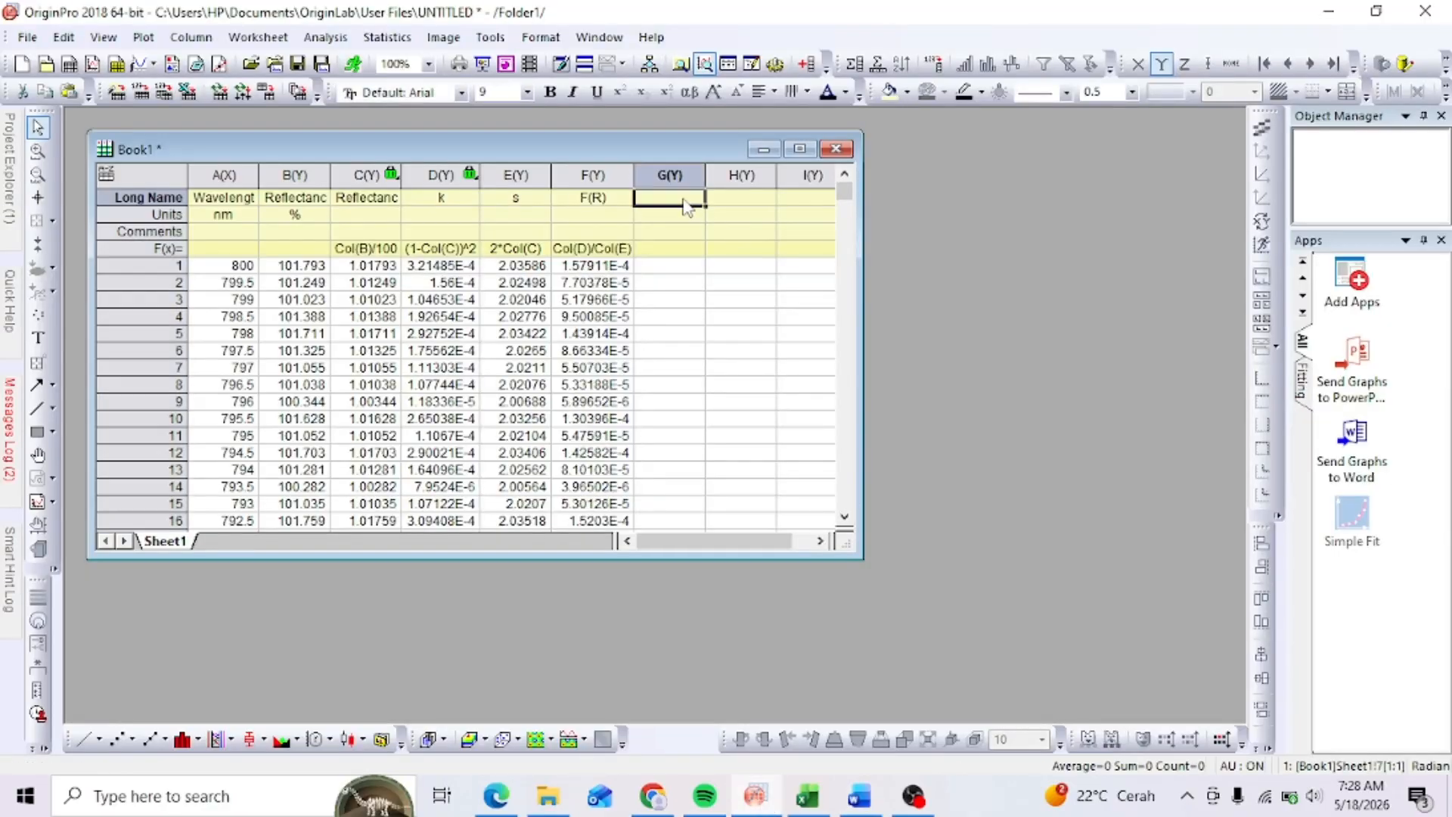
text(hv)
key(Return)
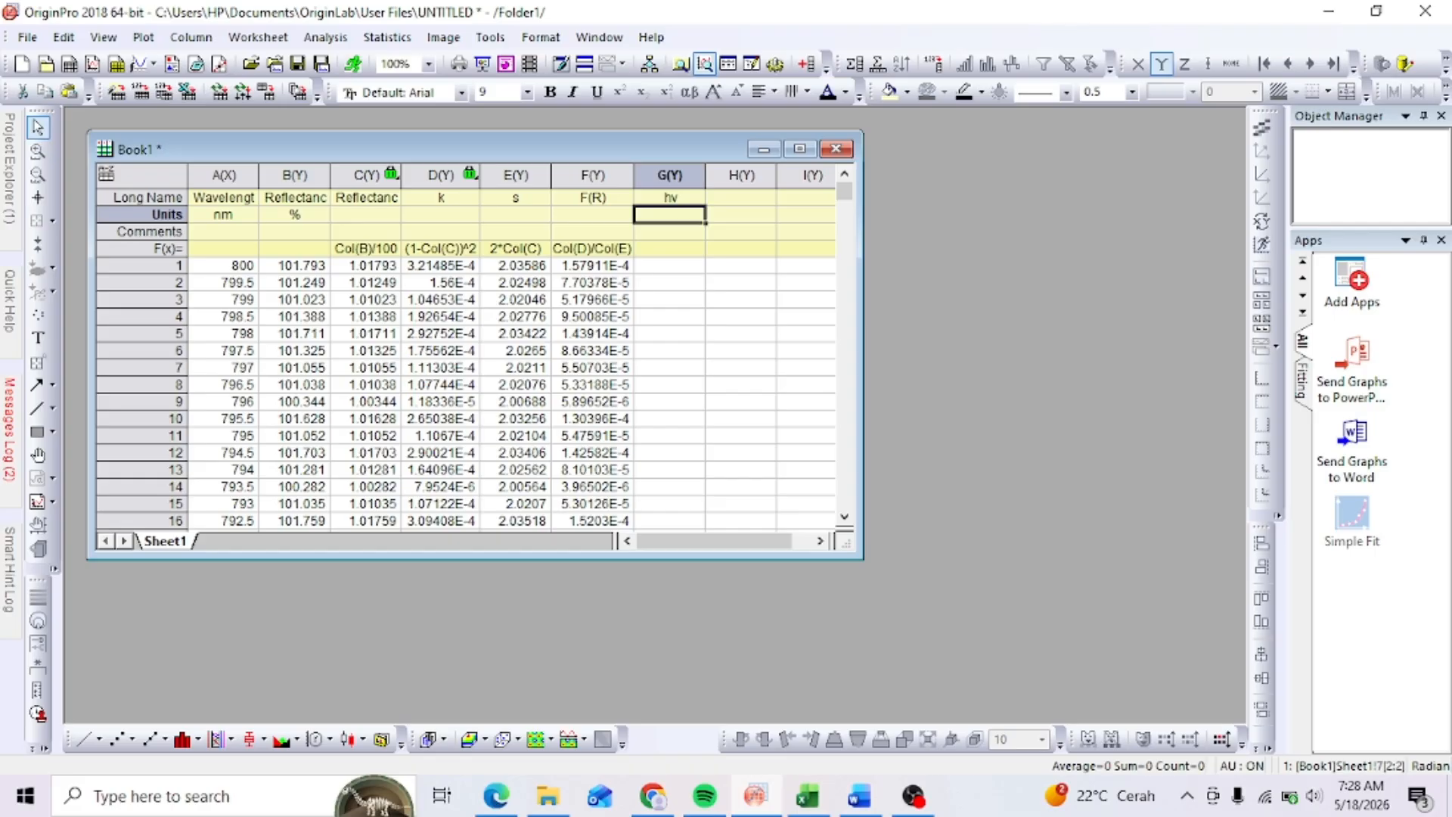
- Set the column values of column G with the formula 1240/Col(A)
click(682, 176)
right_click(686, 181)
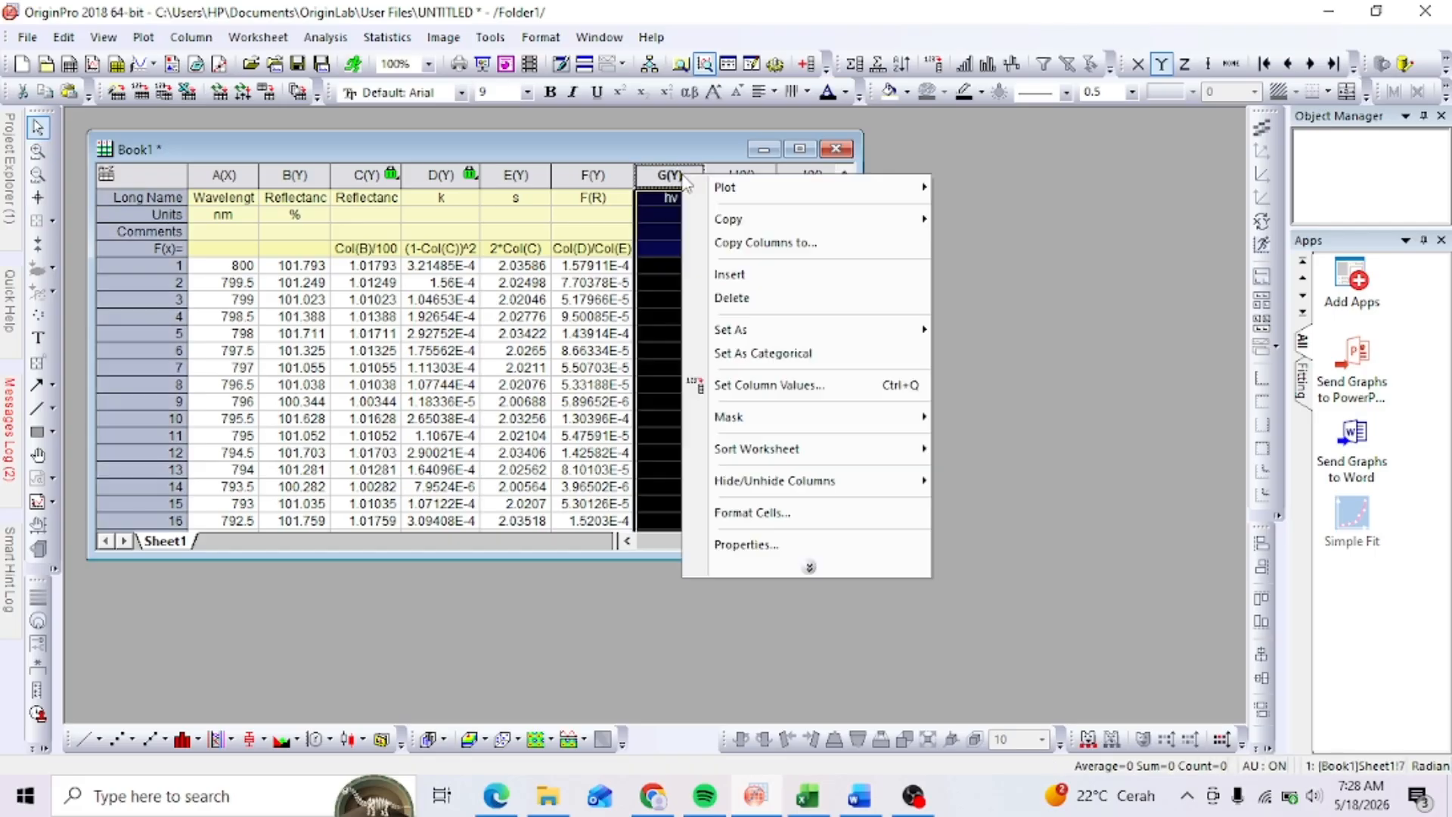
click(761, 390)
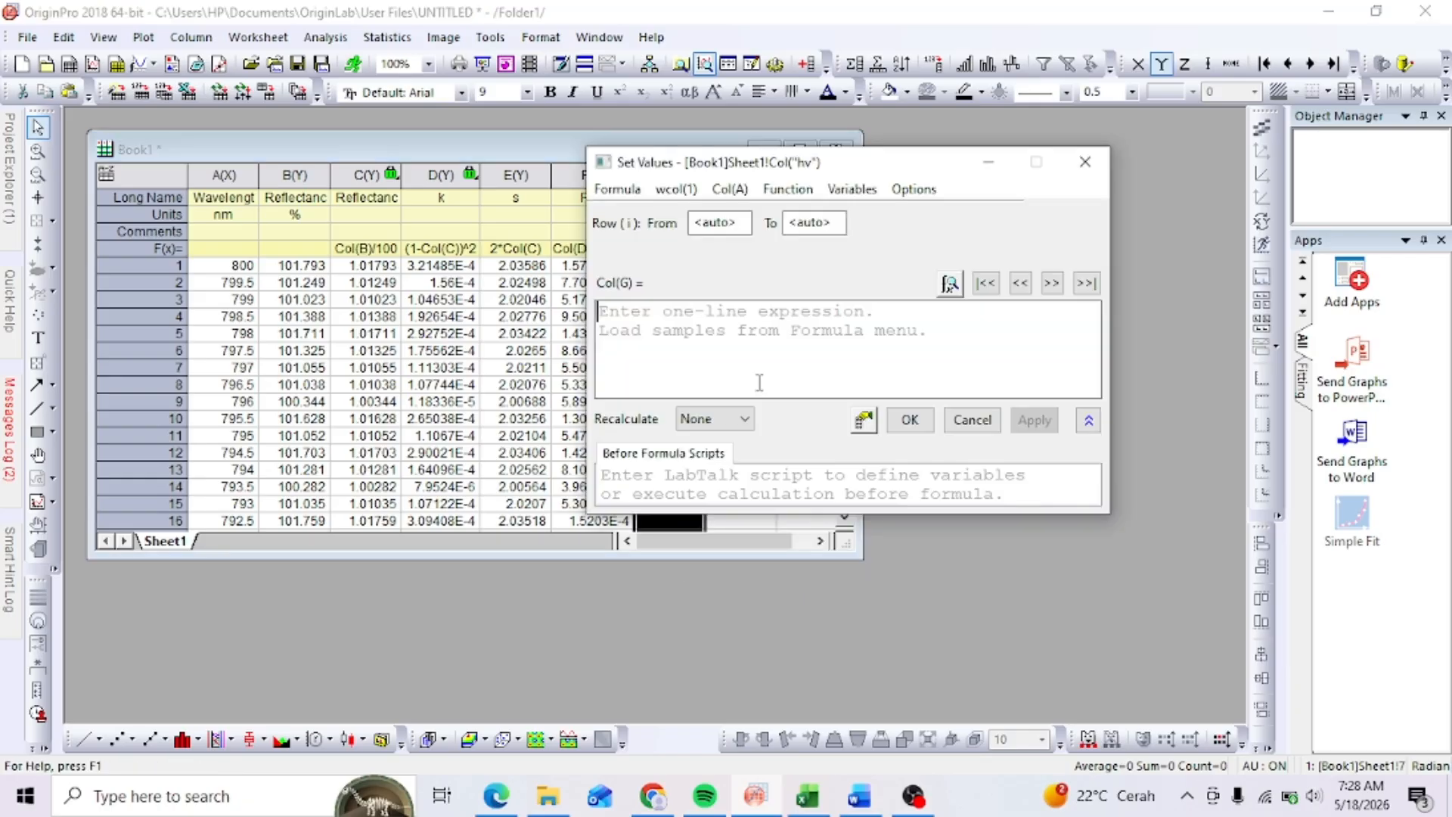
text(1240)
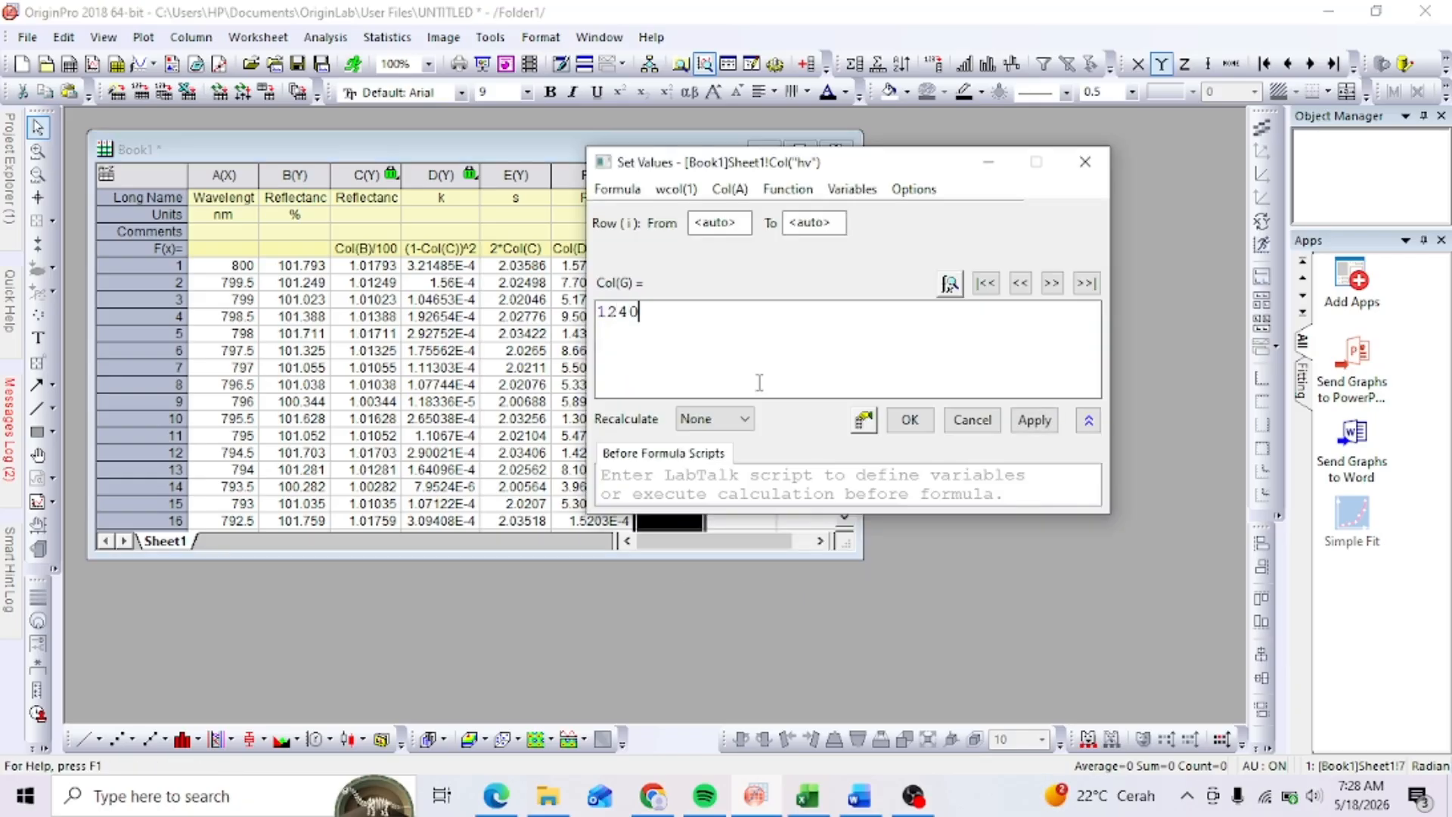
text(/col(A))
click(911, 422)
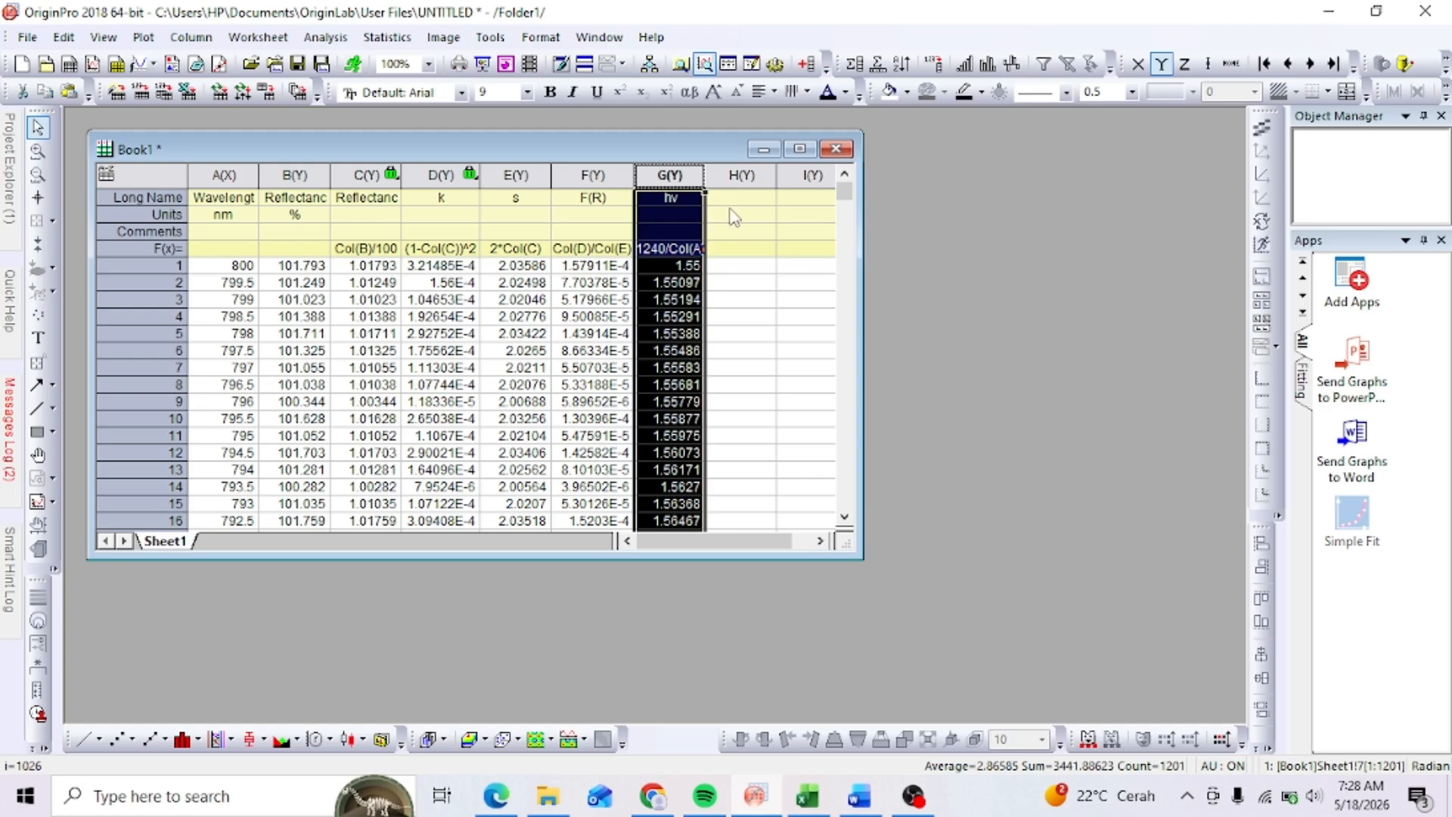
- Switch to Edge and check the highlighted band gap passages in the two ZnO papers, then return to OriginPro
click(732, 202)
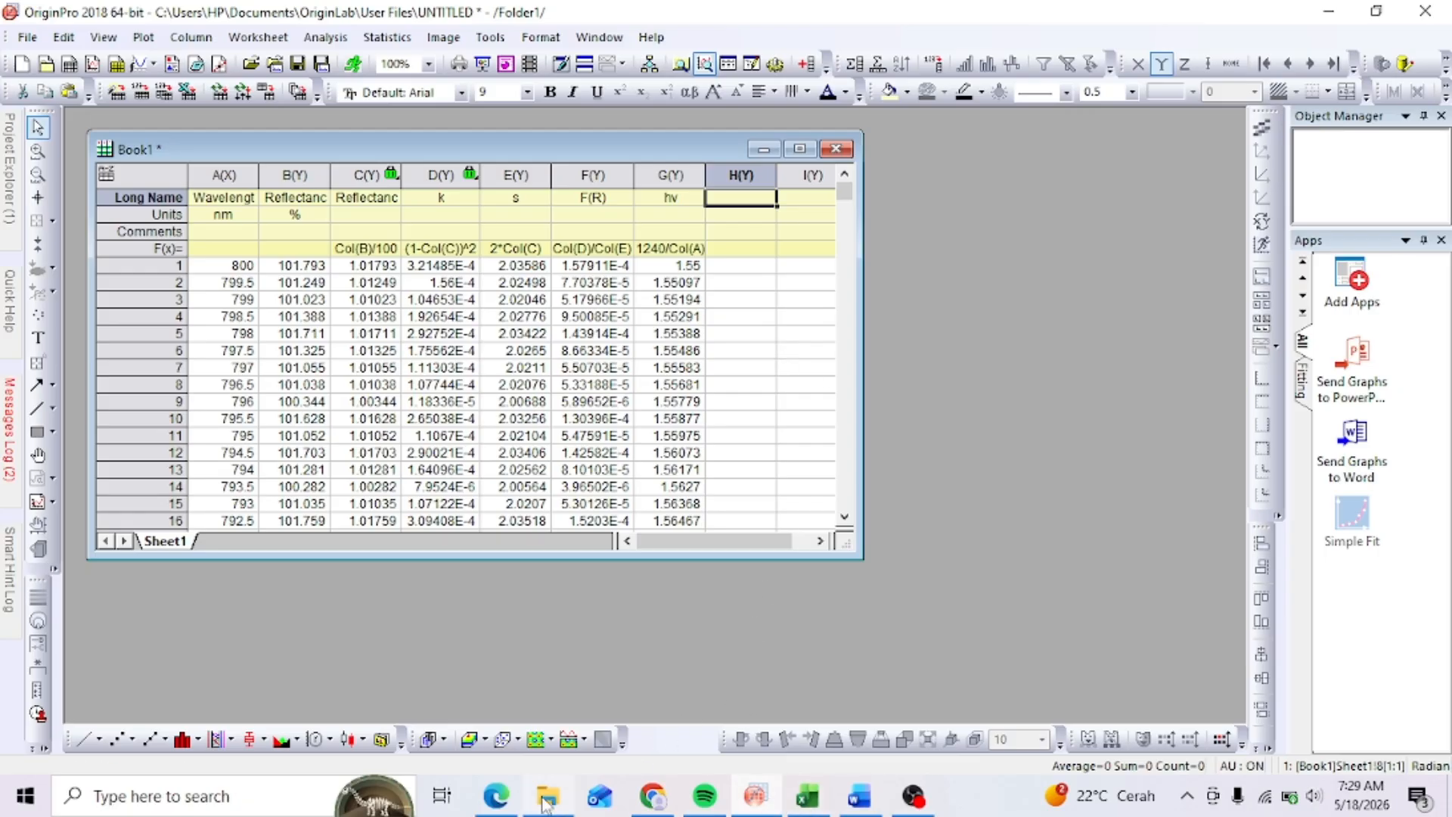
click(502, 802)
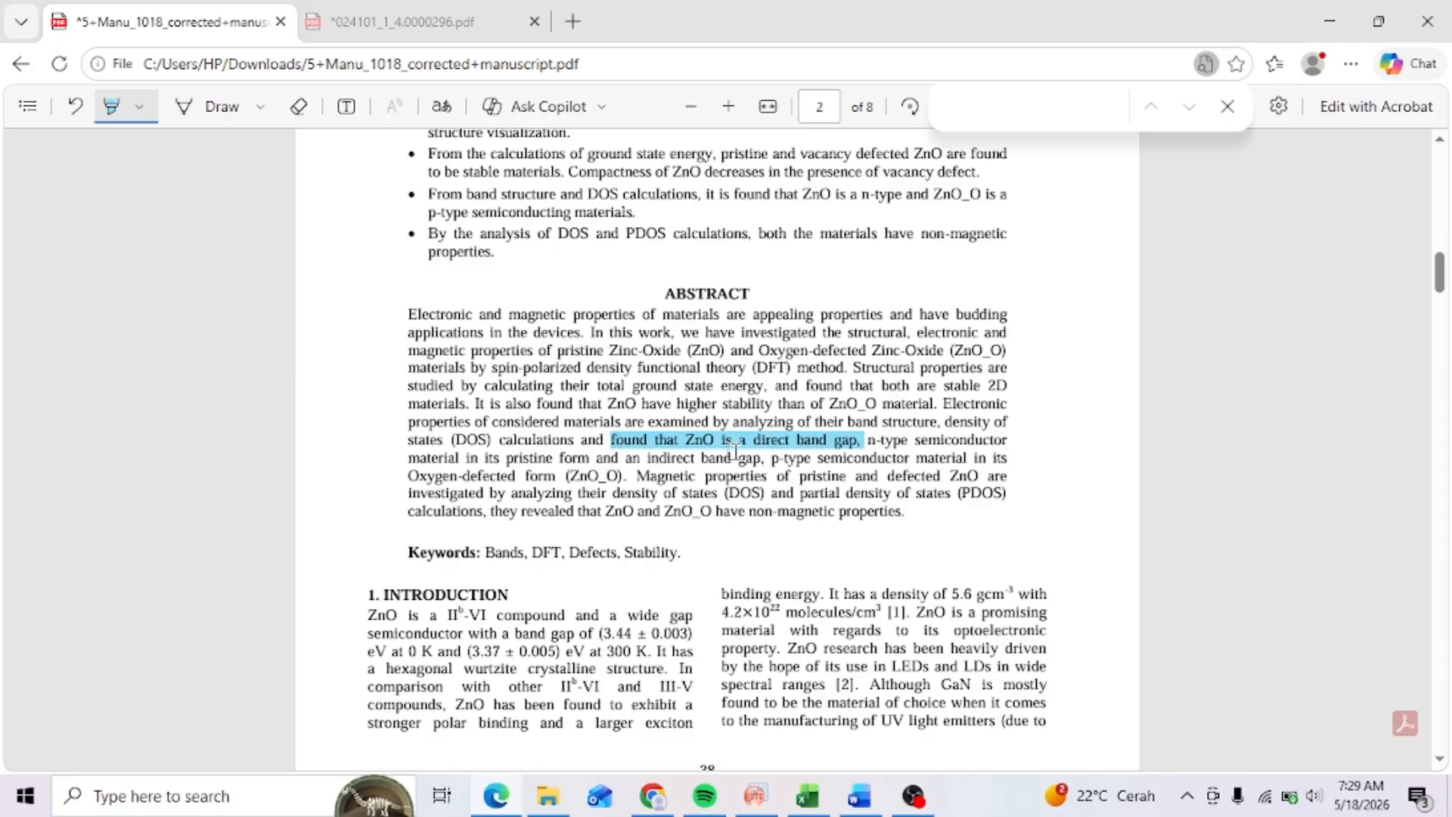
click(396, 34)
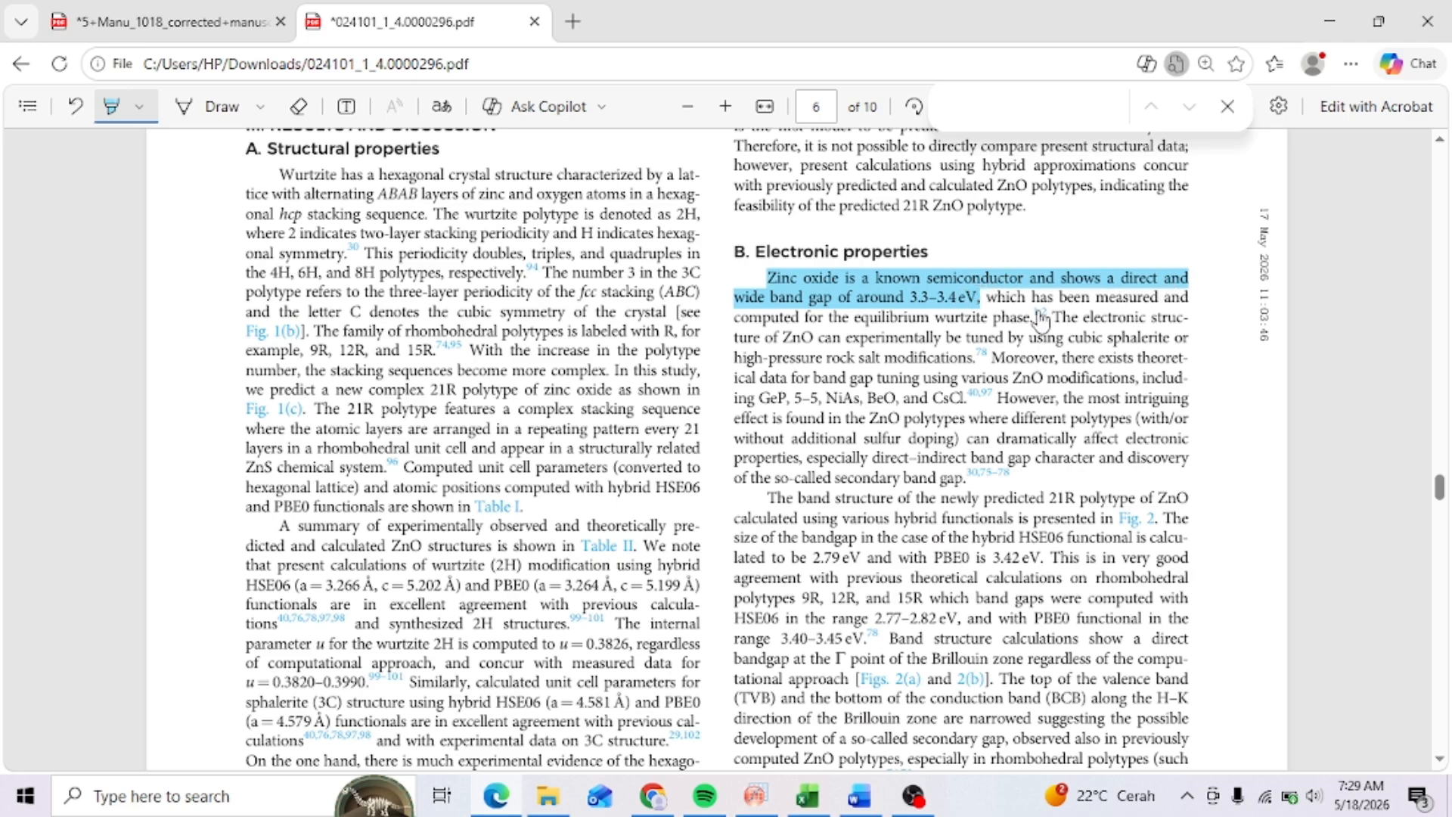
click(1329, 21)
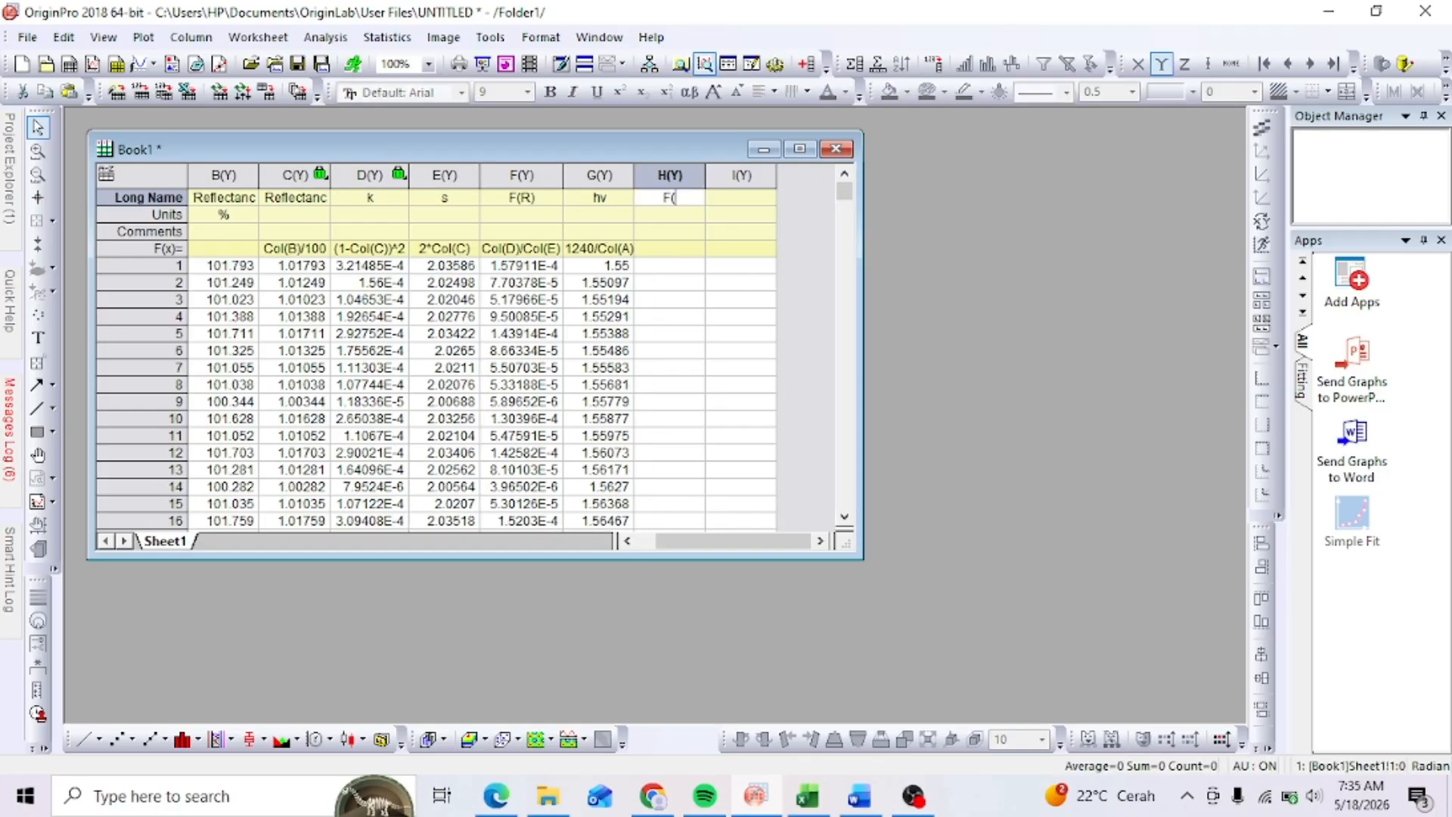
- Give column H the long name F(R)hv and set its values with the formula Col(F)*col(G), fitting the column width to its contents
text(R)hv)
right_click(692, 177)
click(779, 388)
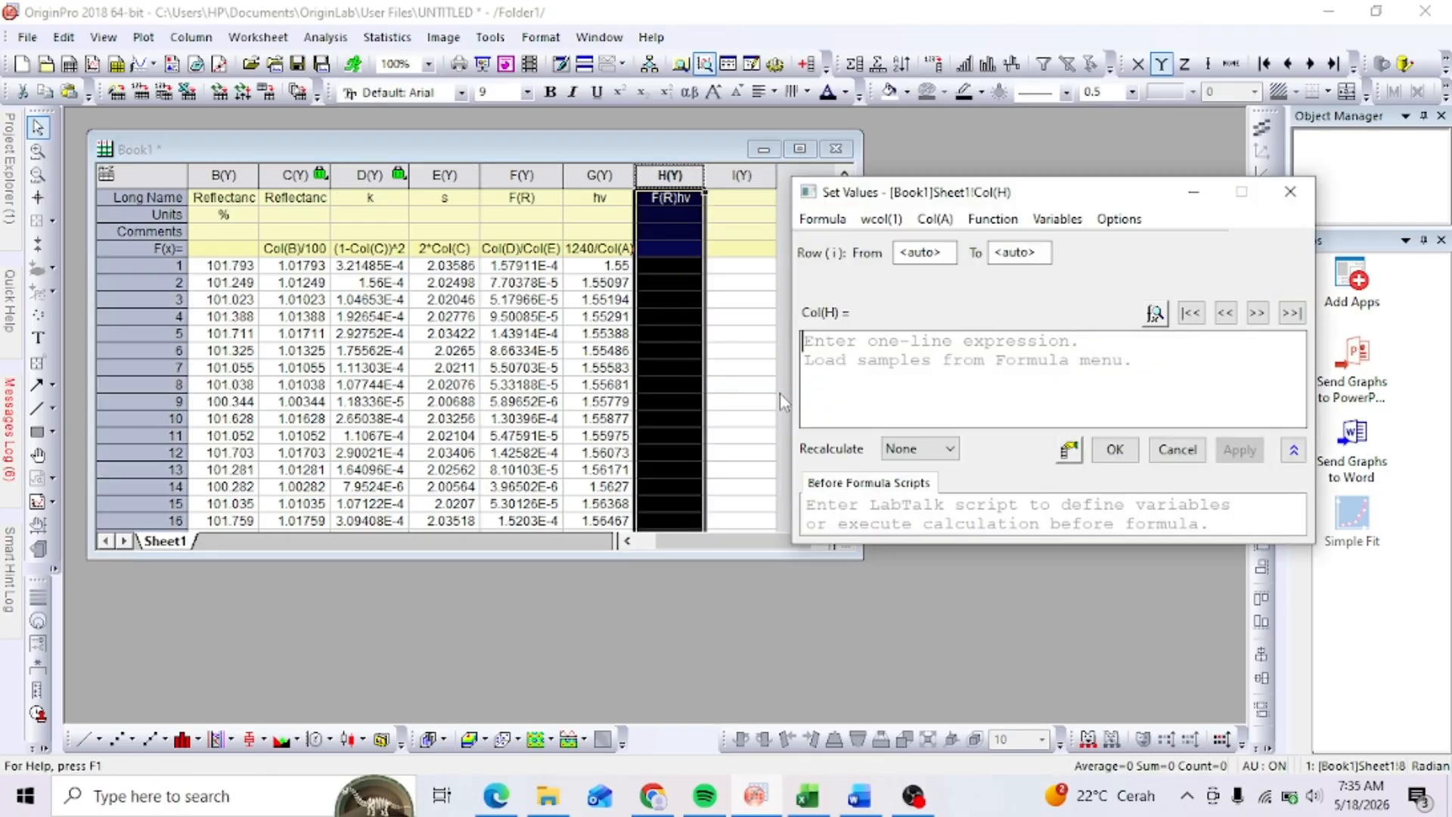
text(Col(f)
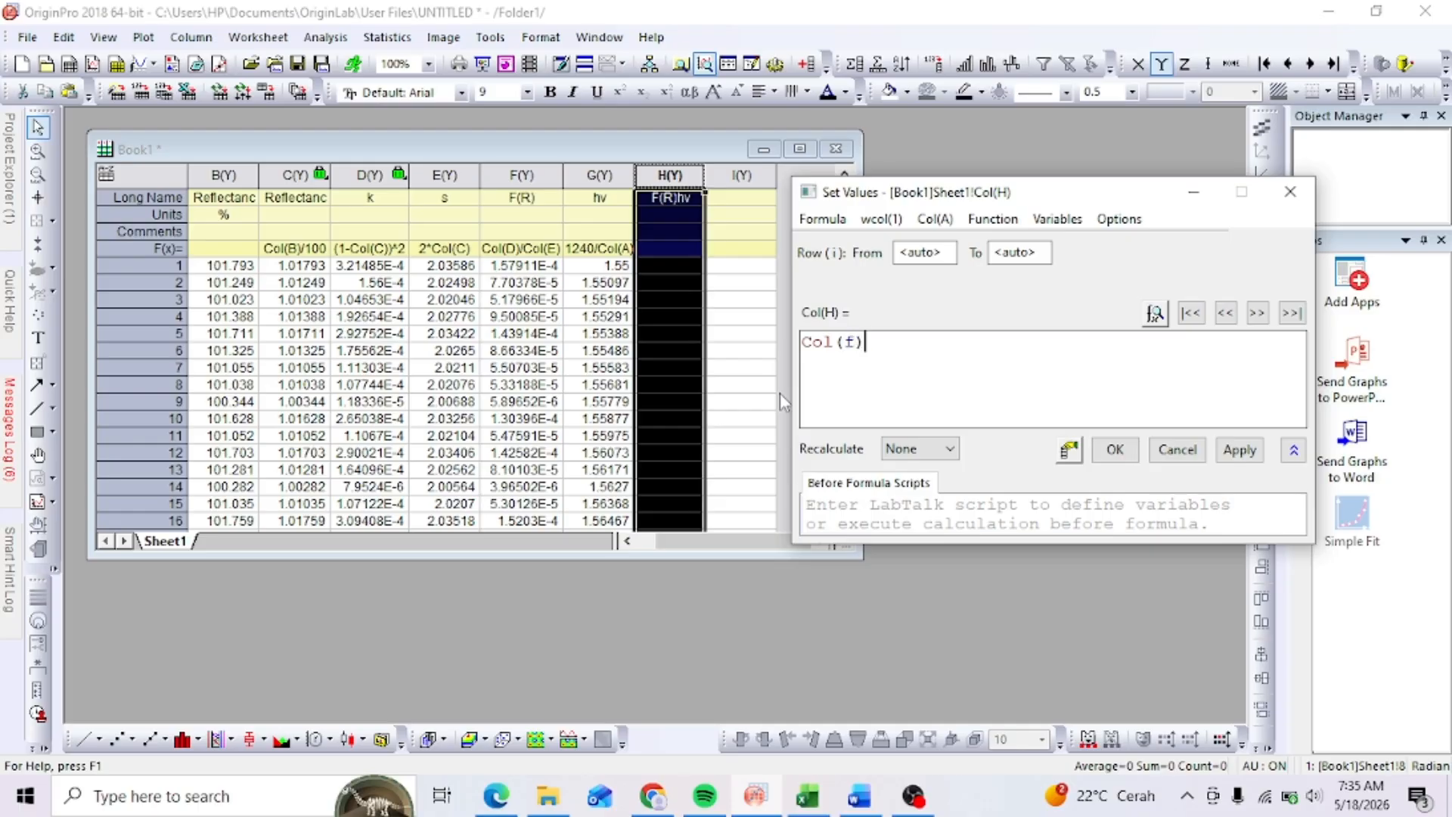
key(BackSpace)
text(F)*col(G))
click(1115, 450)
double_click(703, 175)
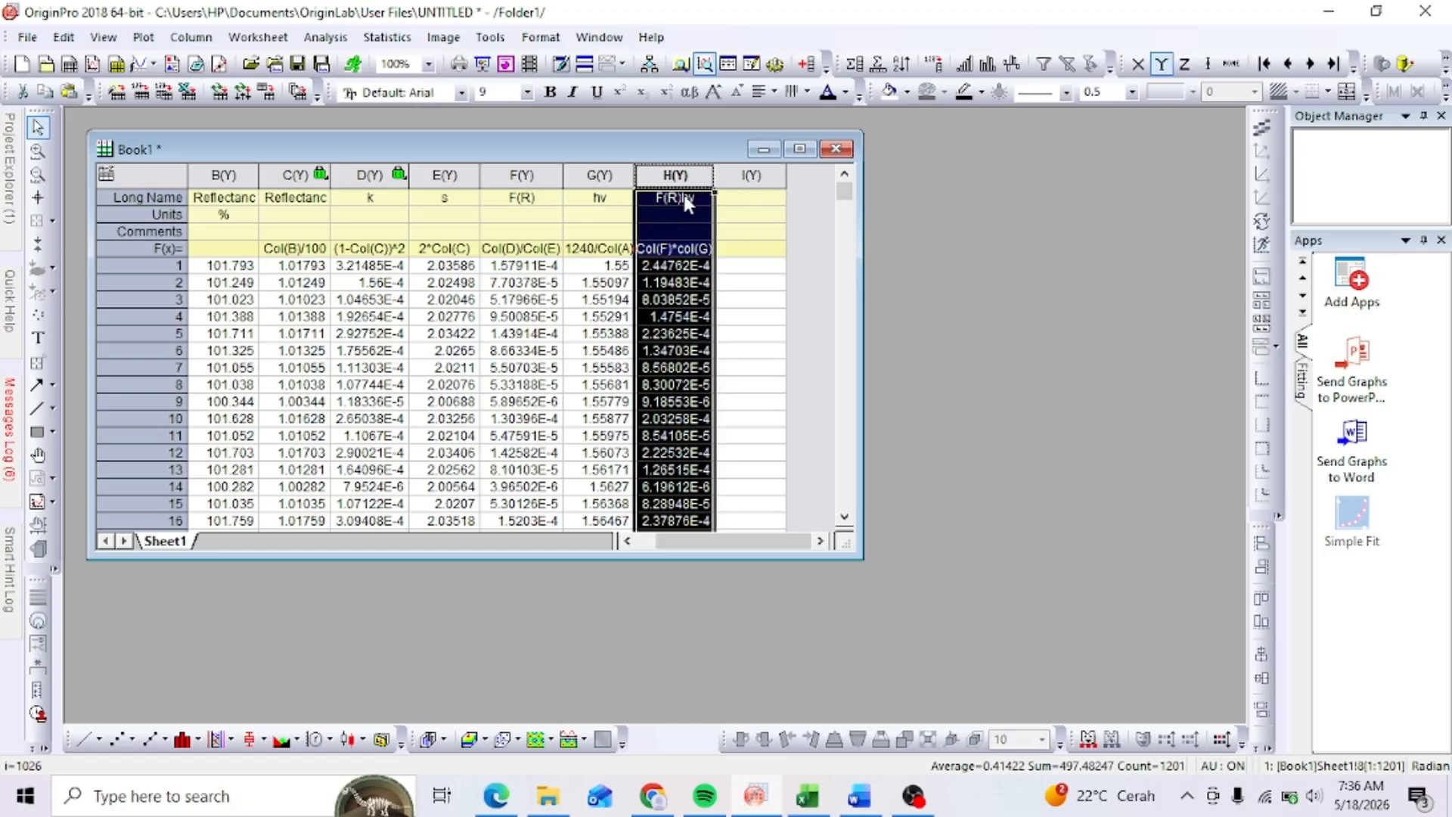
- Give column I the long name (F(R)hv)^2 and set its values with the formula (Col(H))^2, fitting the column width to its contents
click(742, 200)
text(()
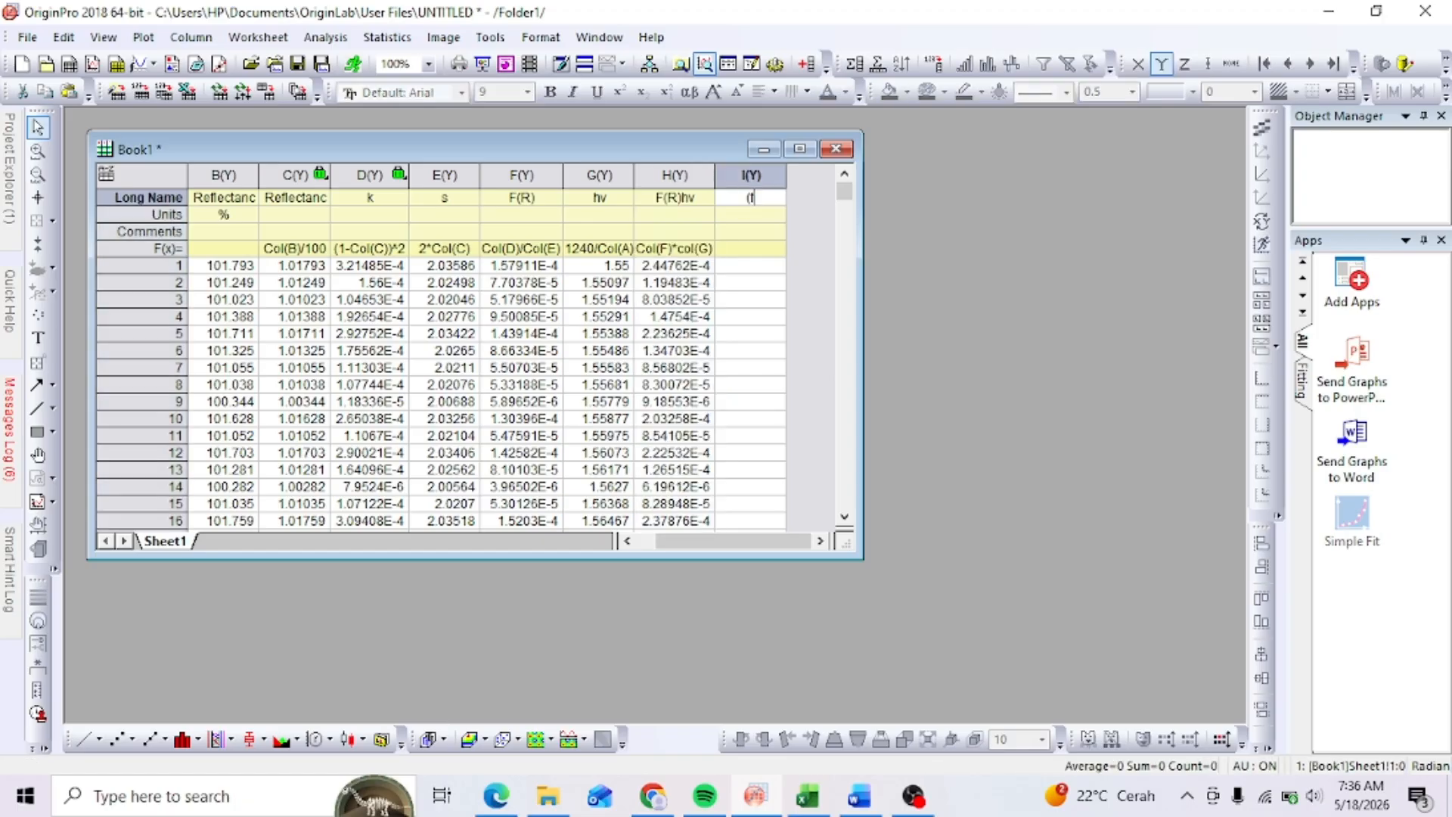
text(F(R)hv)^2)
right_click(745, 174)
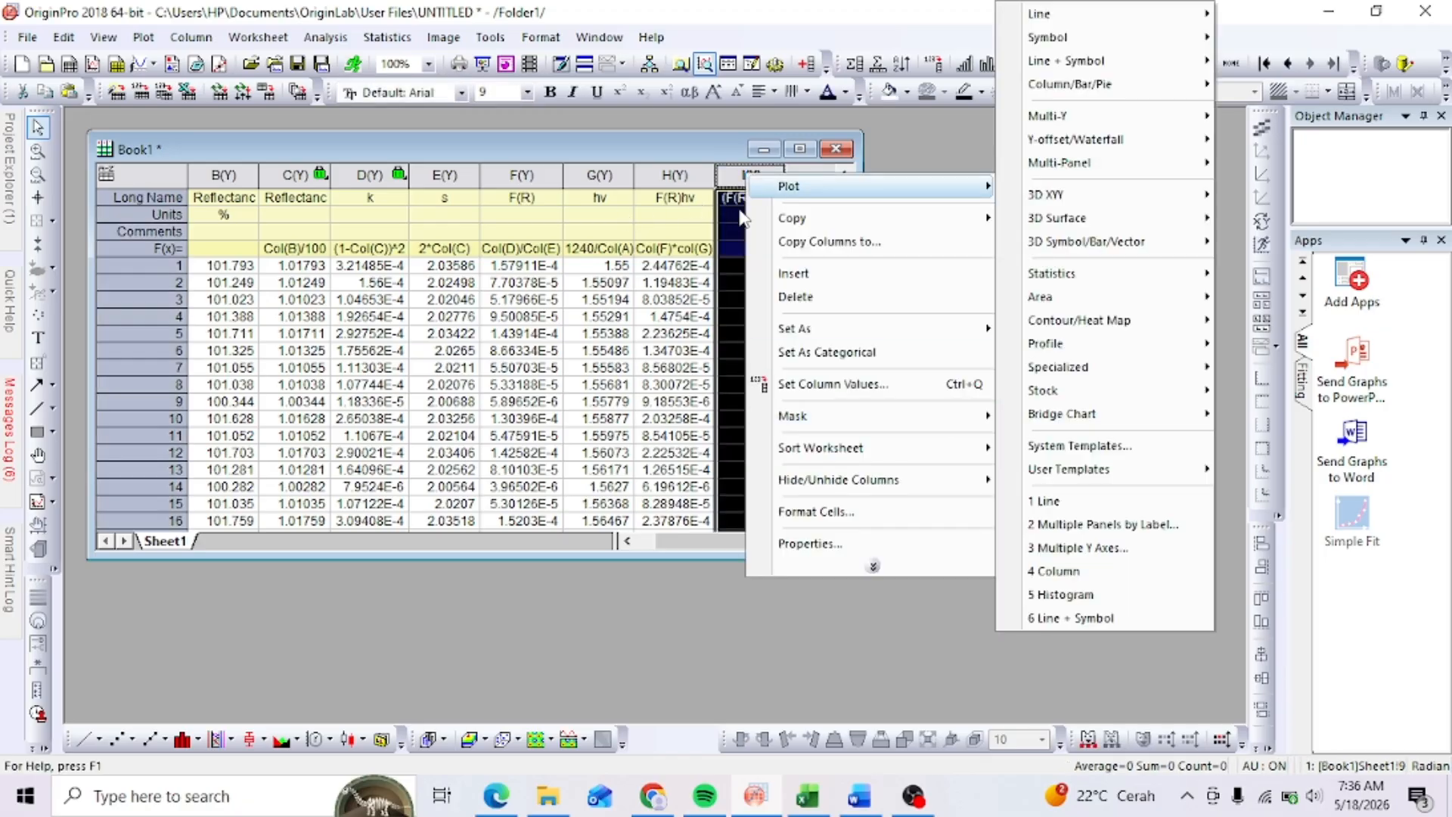
click(794, 386)
text((Col)
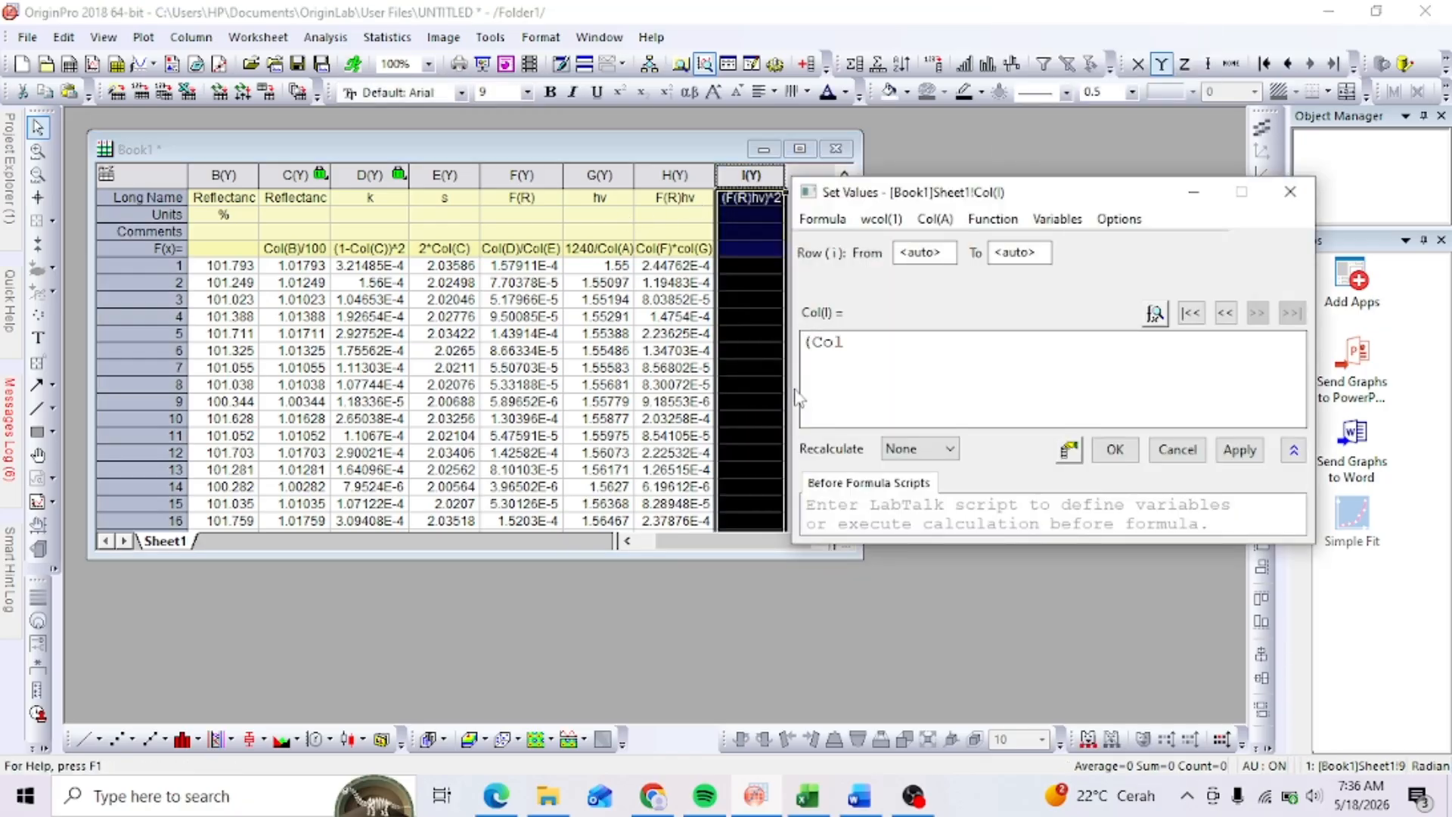
text((H))^2)
click(1115, 450)
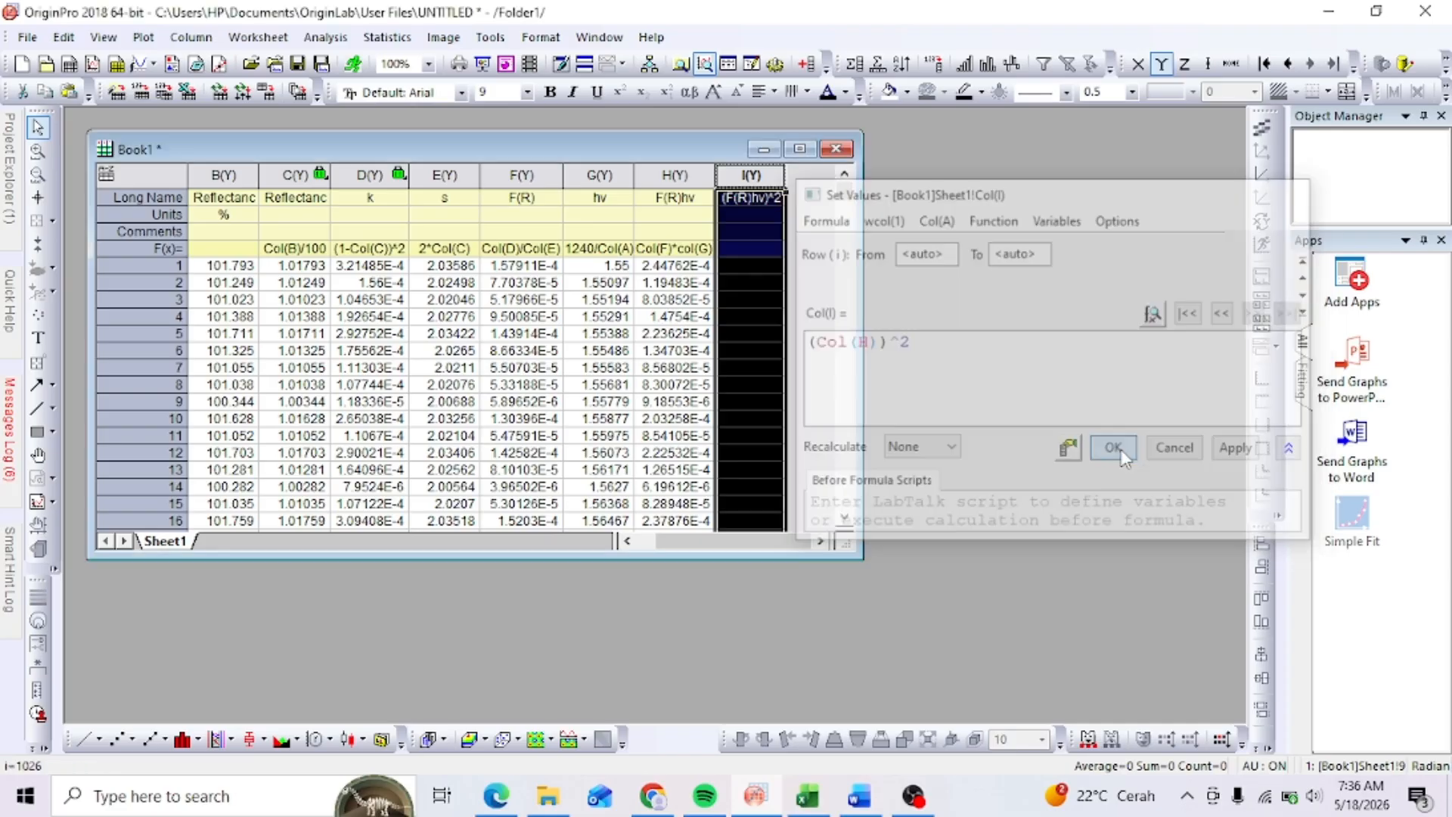
double_click(783, 173)
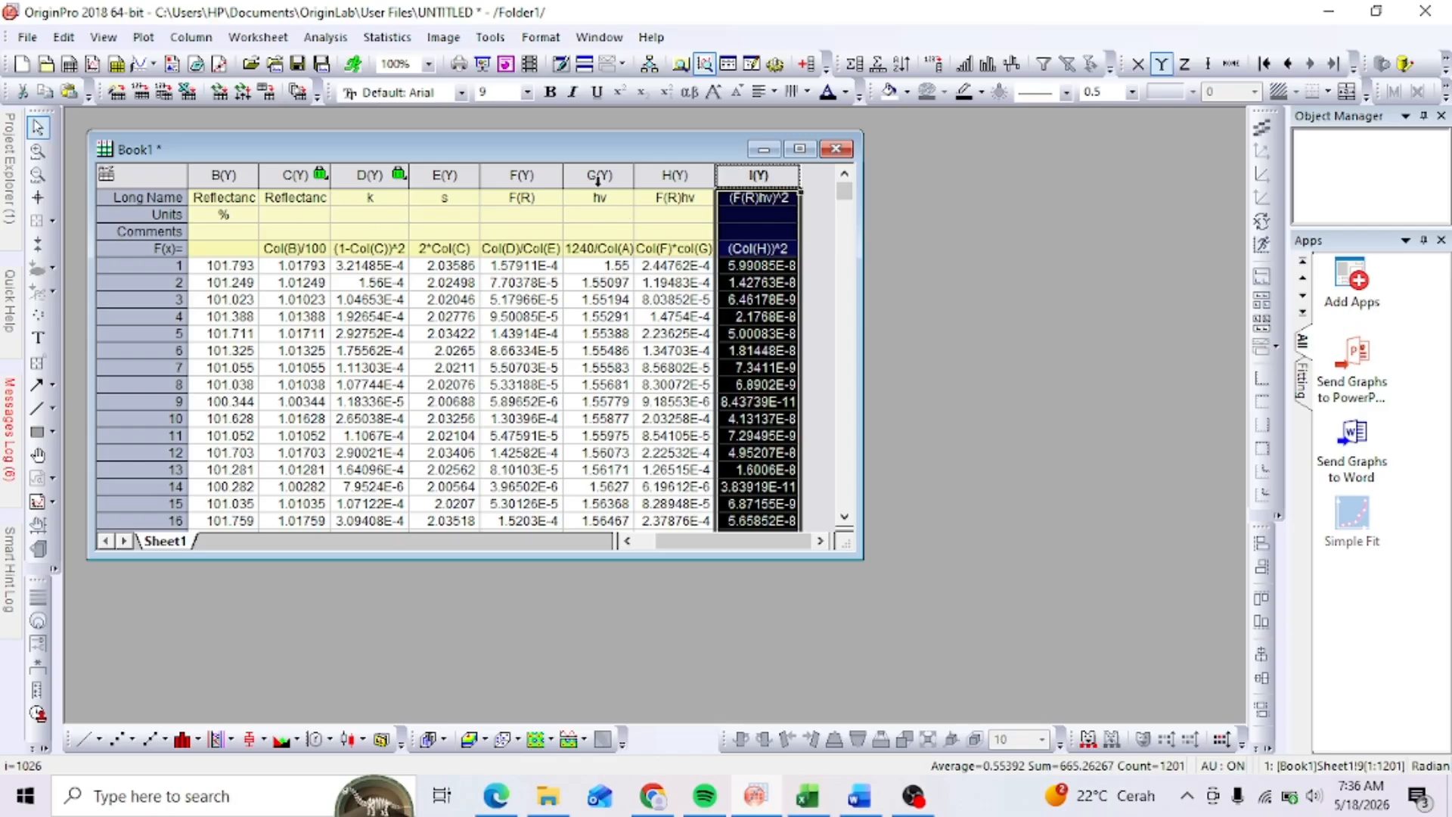
double_click(820, 319)
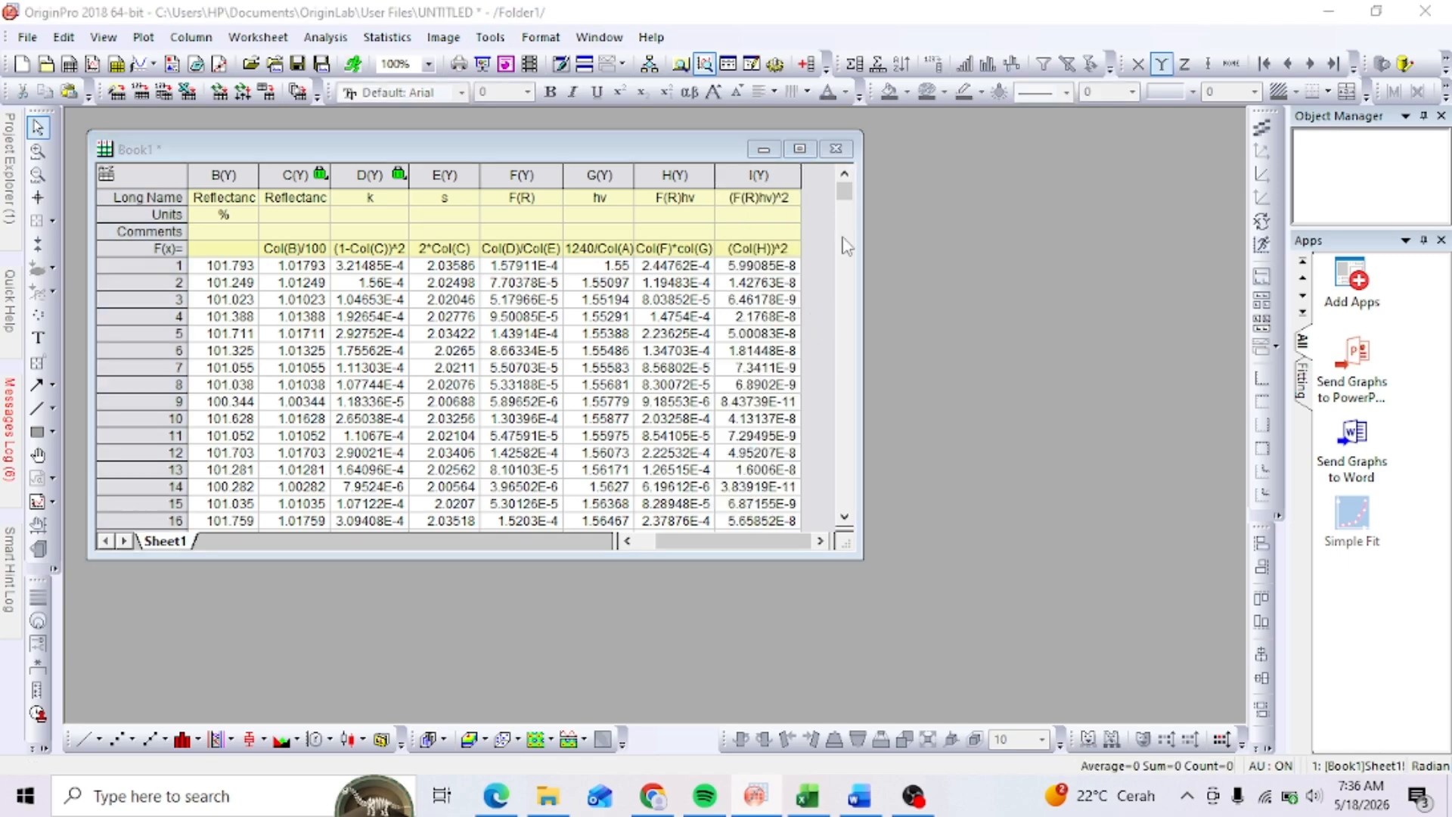
click(917, 154)
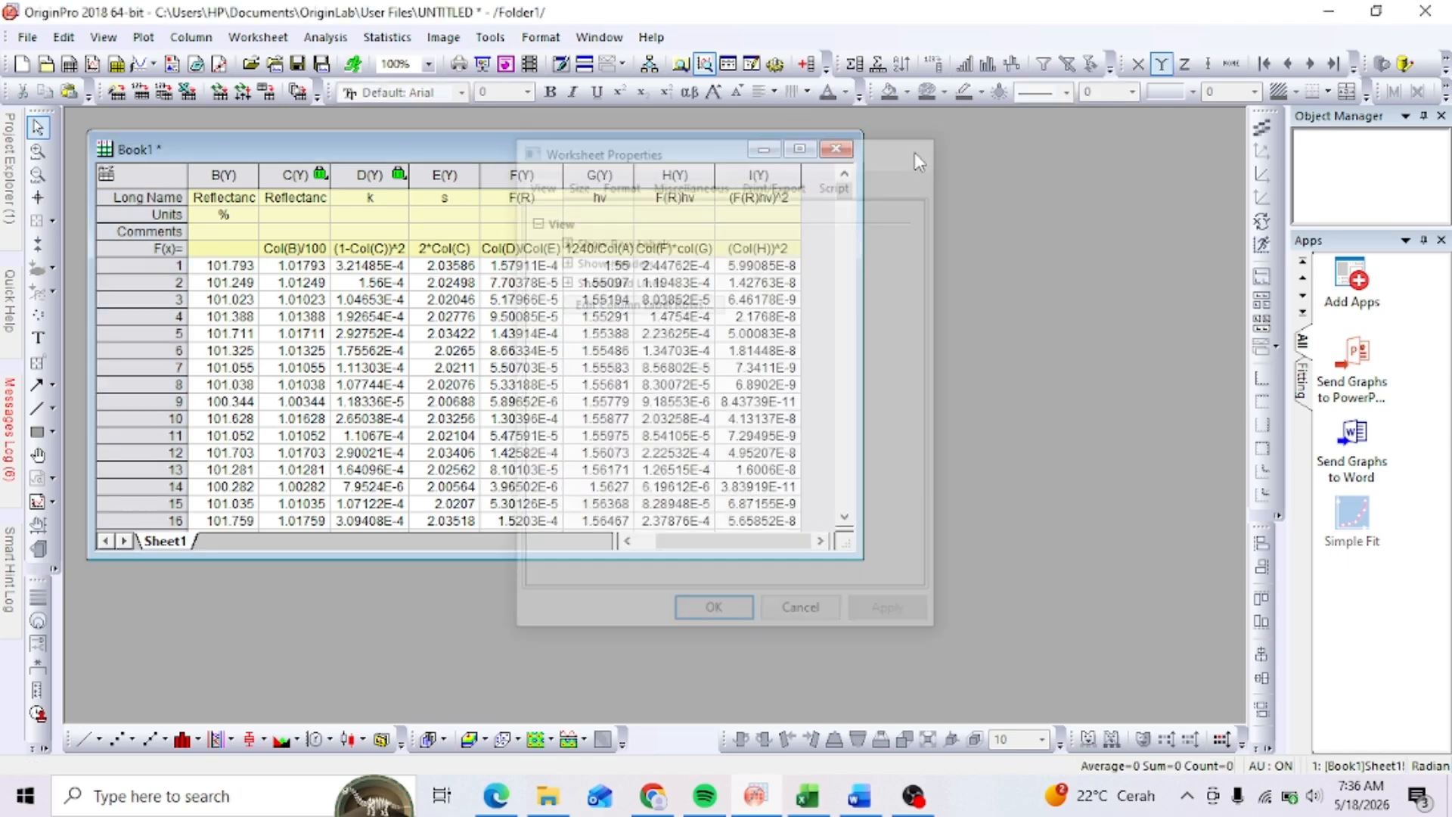
- Maximize the workbook and create a line plot with column G (hv) as X and column I ((F(R)hv)^2) as Y
click(799, 149)
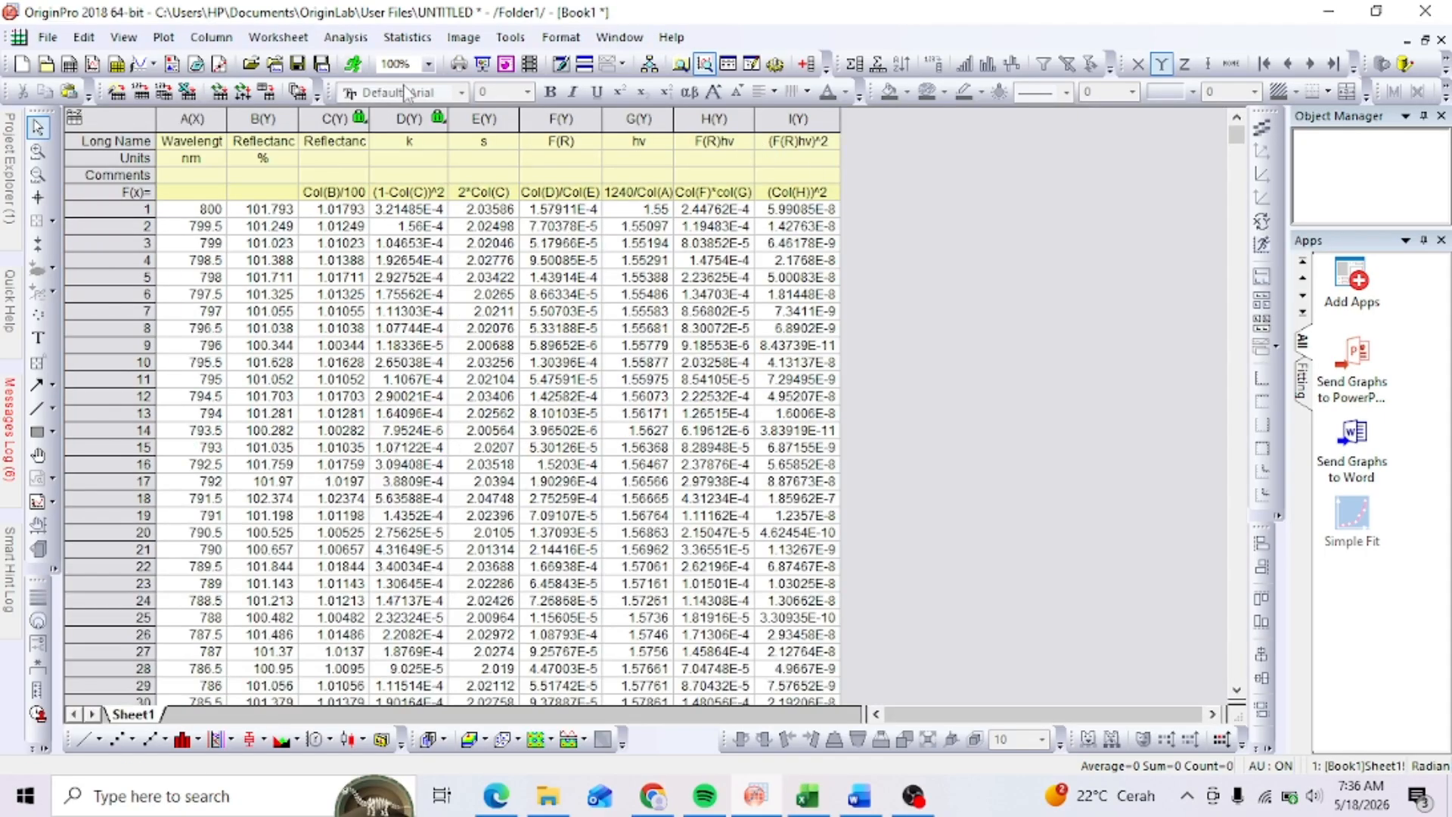
click(164, 37)
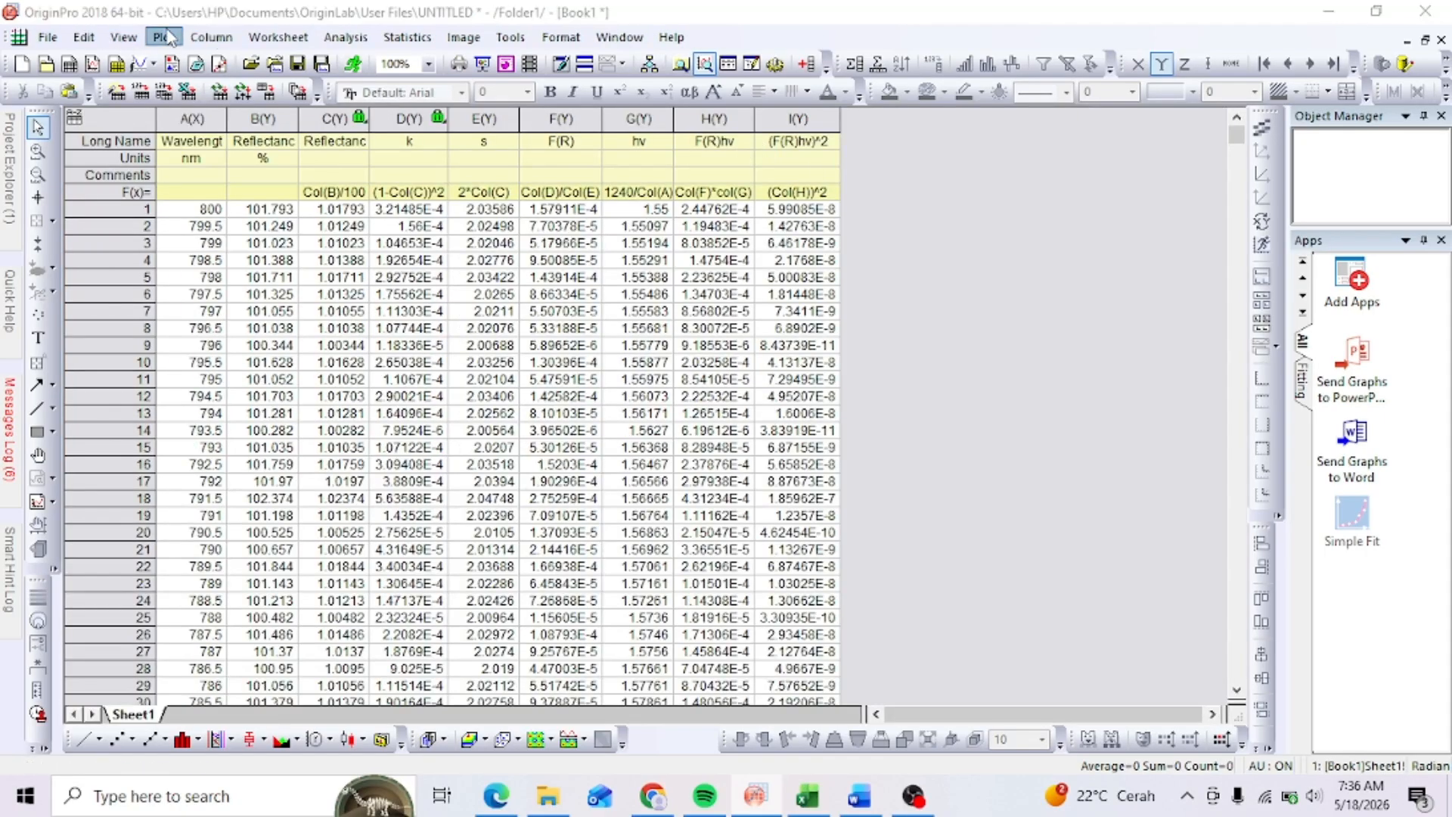
mouse_move(189, 117)
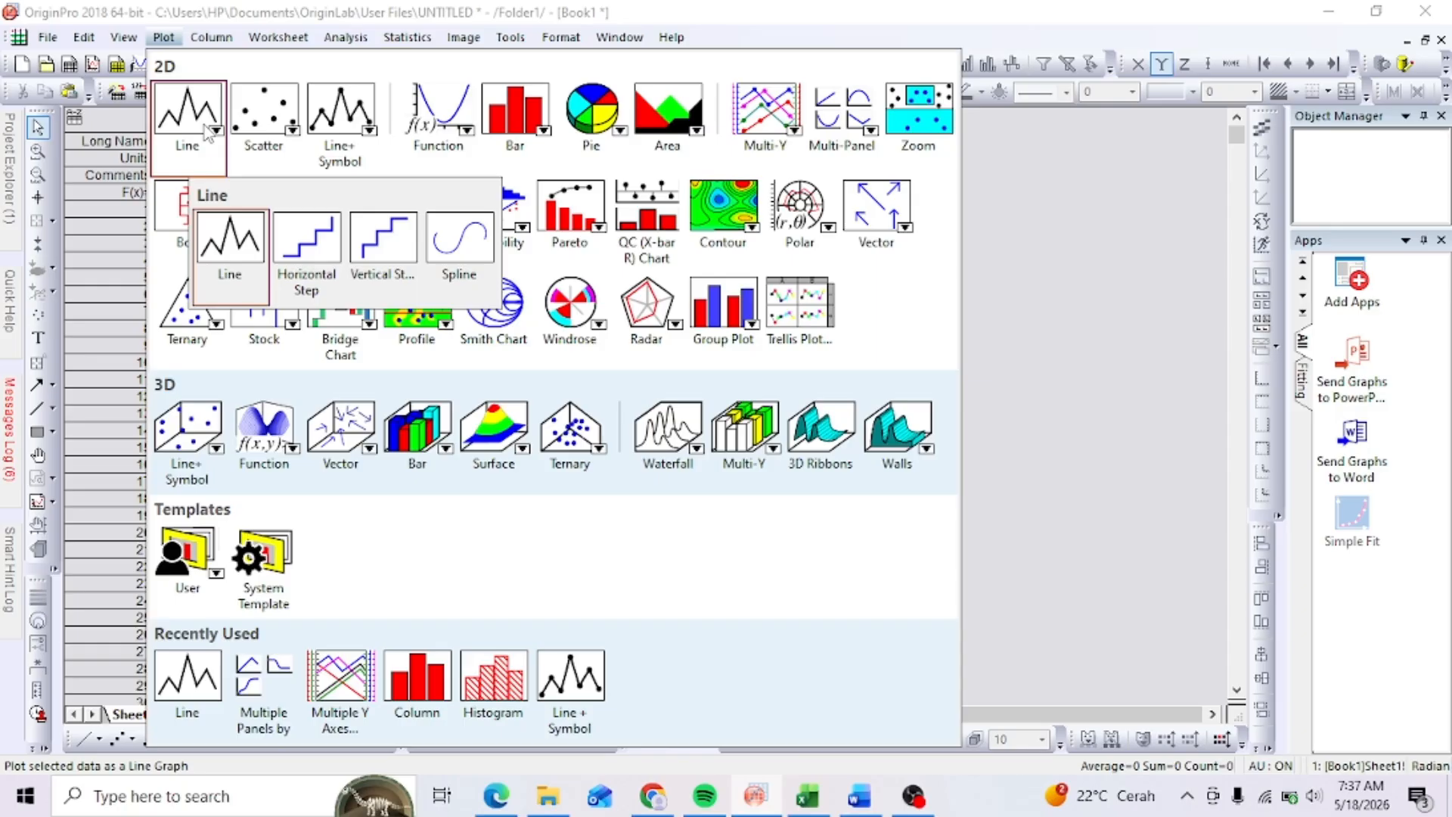
click(224, 254)
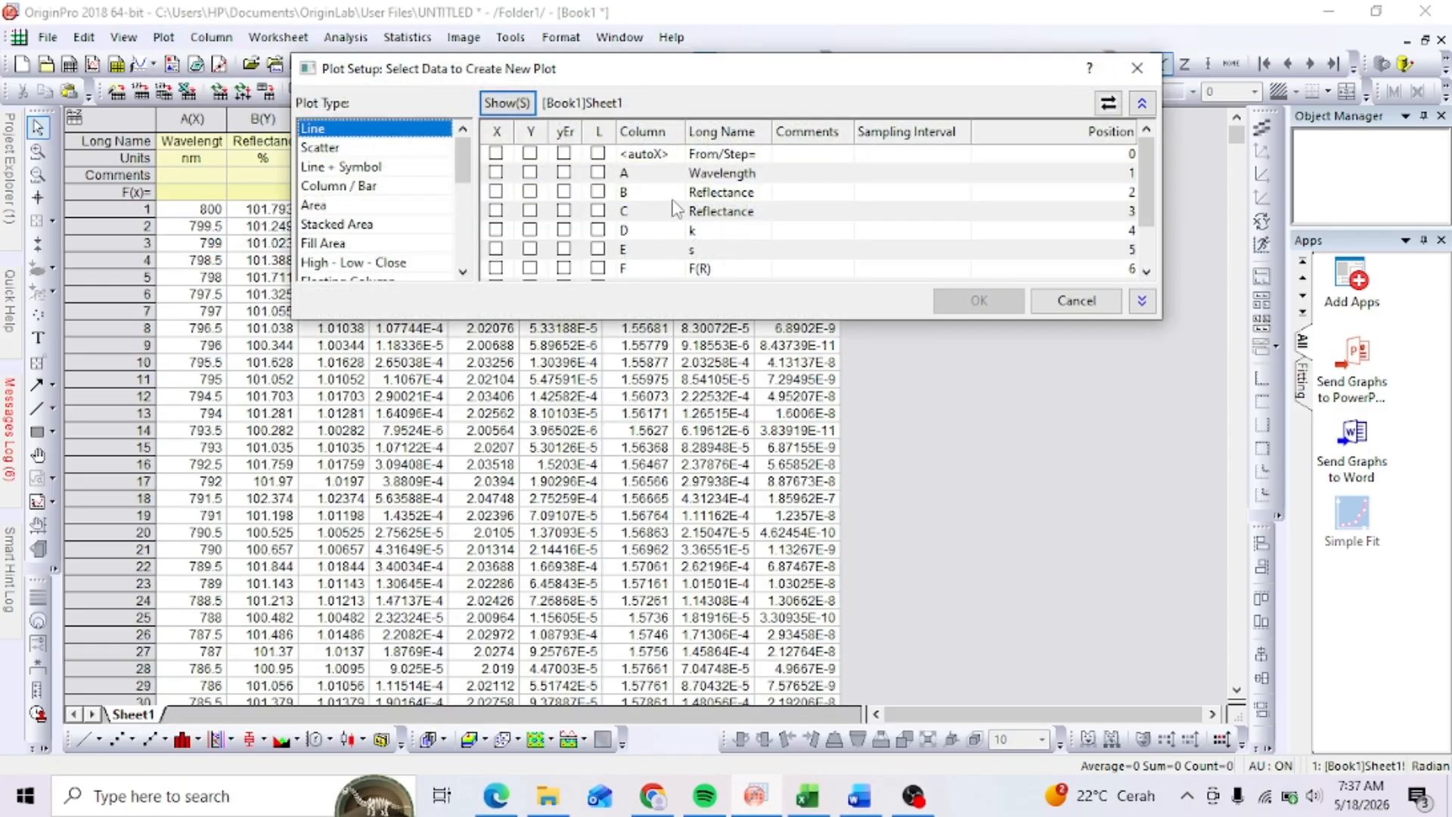
scroll(506, 208, down, 1)
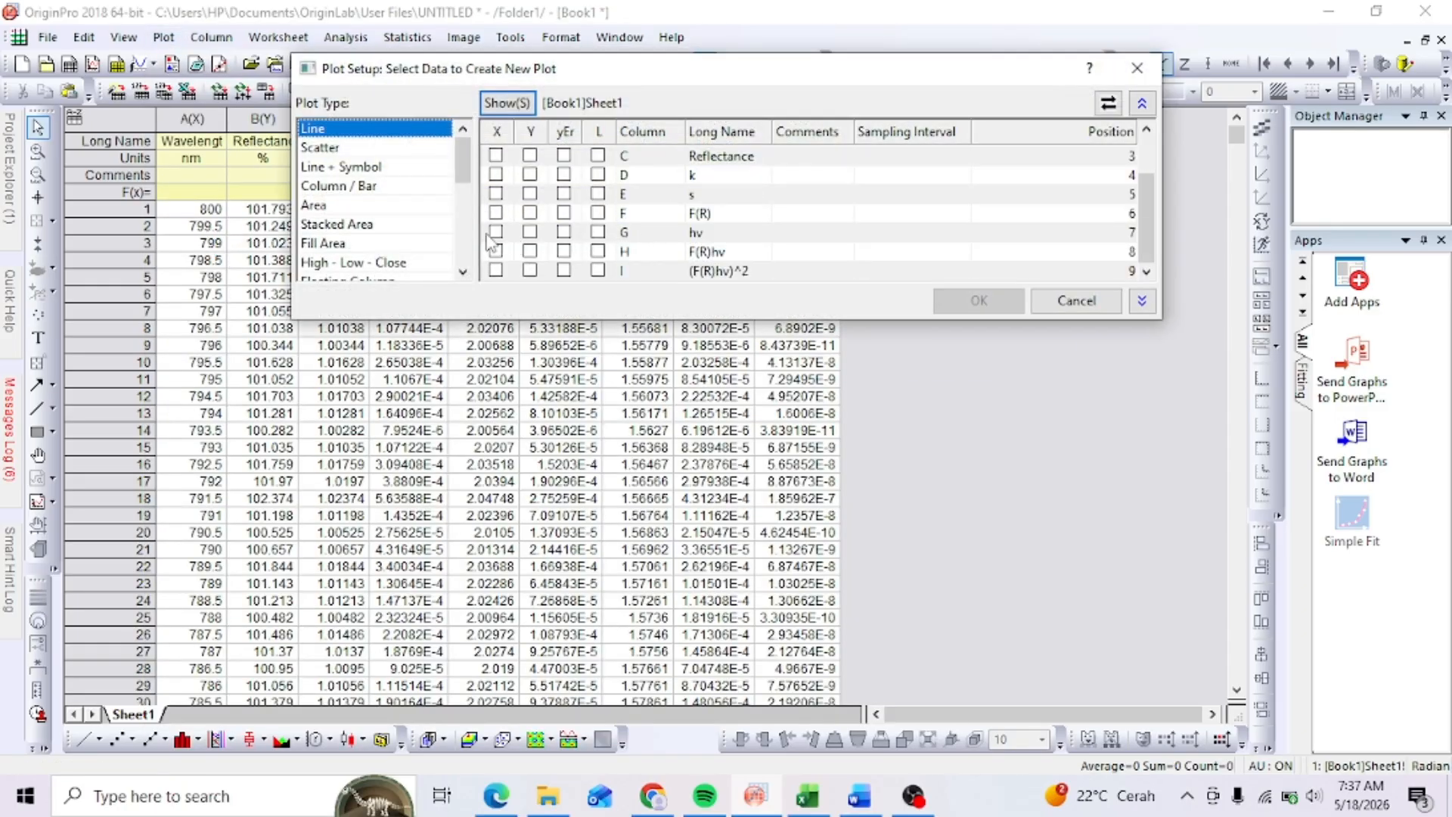
click(496, 232)
click(530, 270)
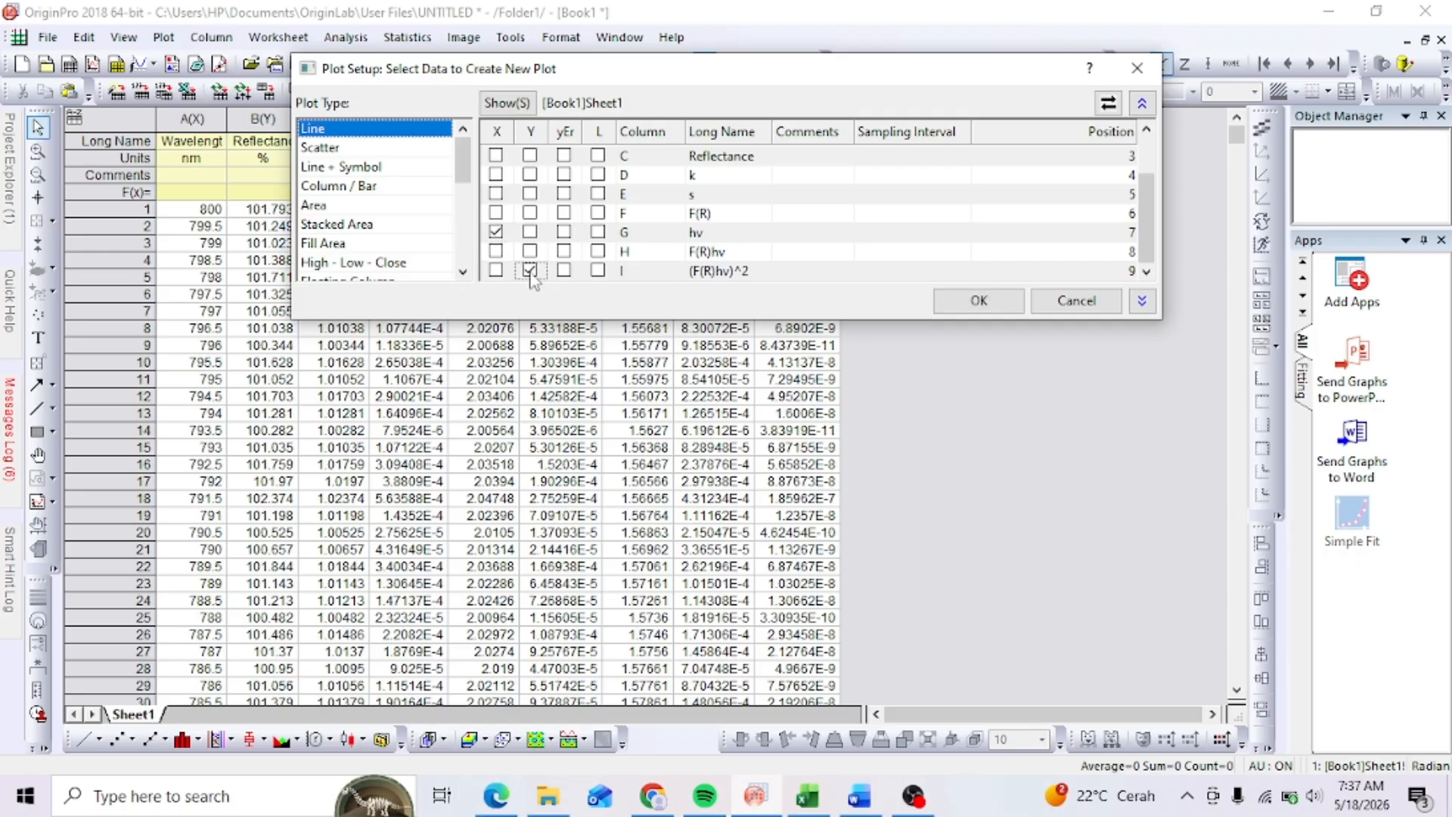
click(979, 301)
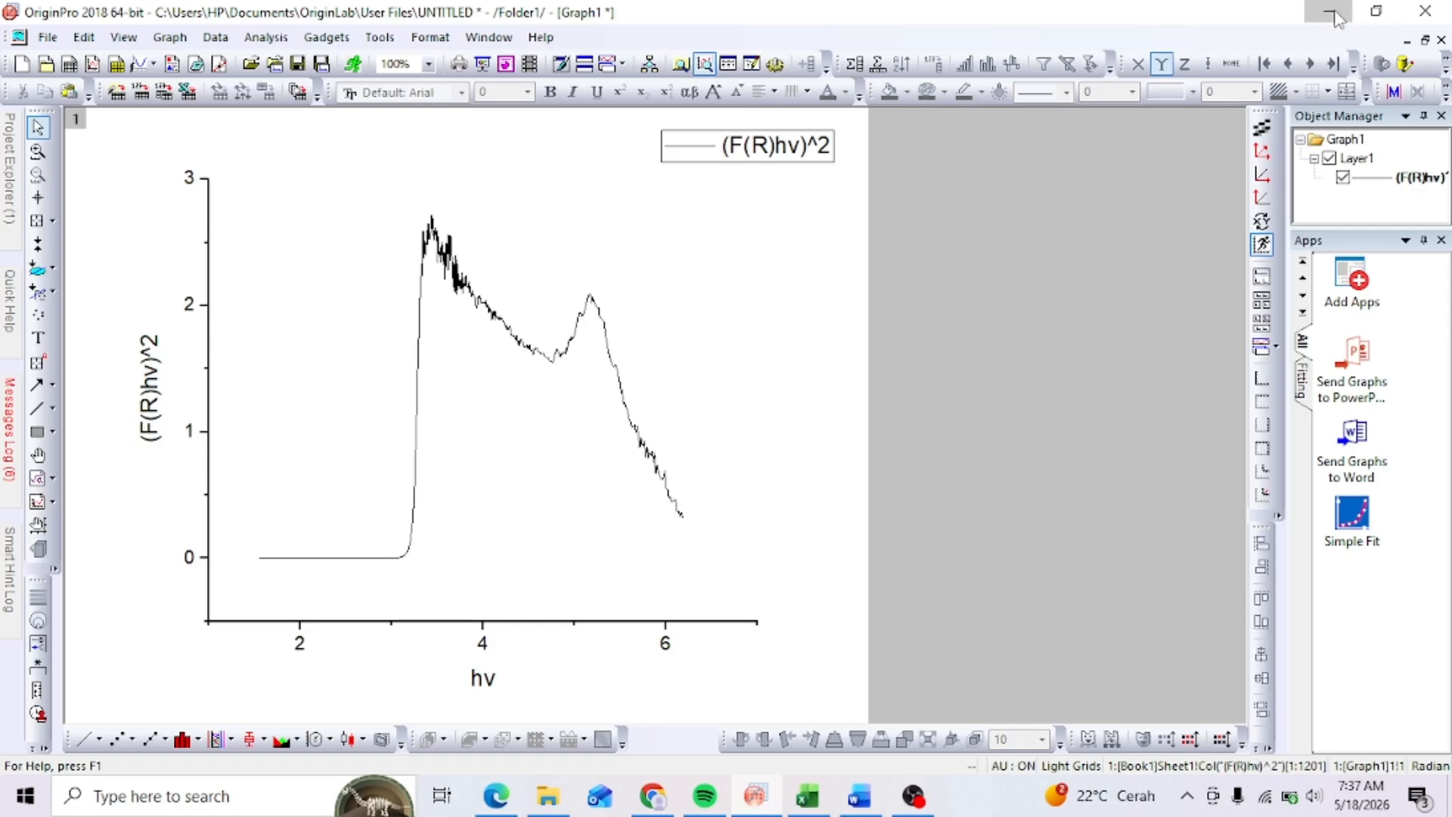
- Restore the graph window, place the workbook beside it, and maximize the graph again
click(1425, 39)
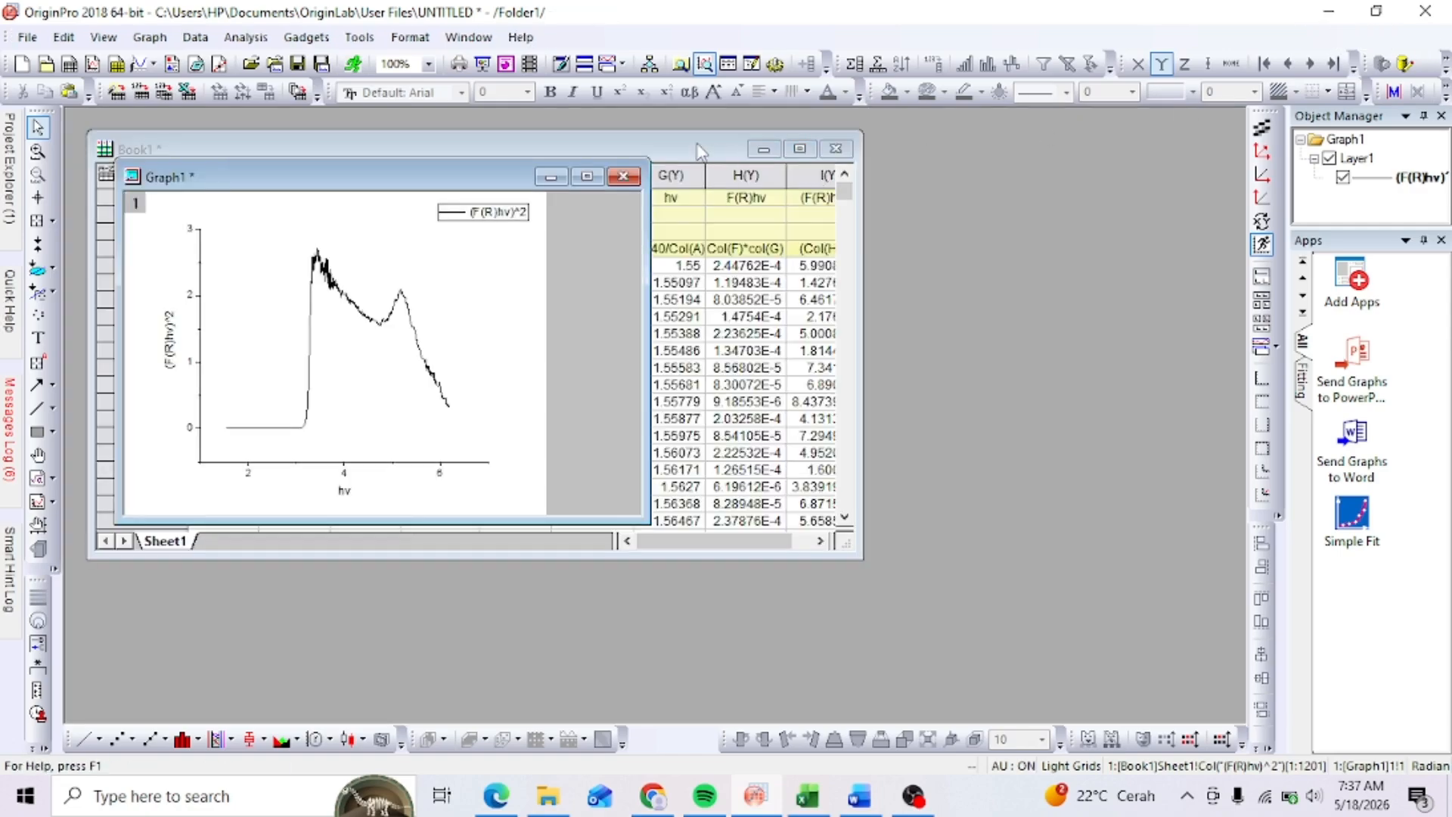
drag(678, 152, 1233, 122)
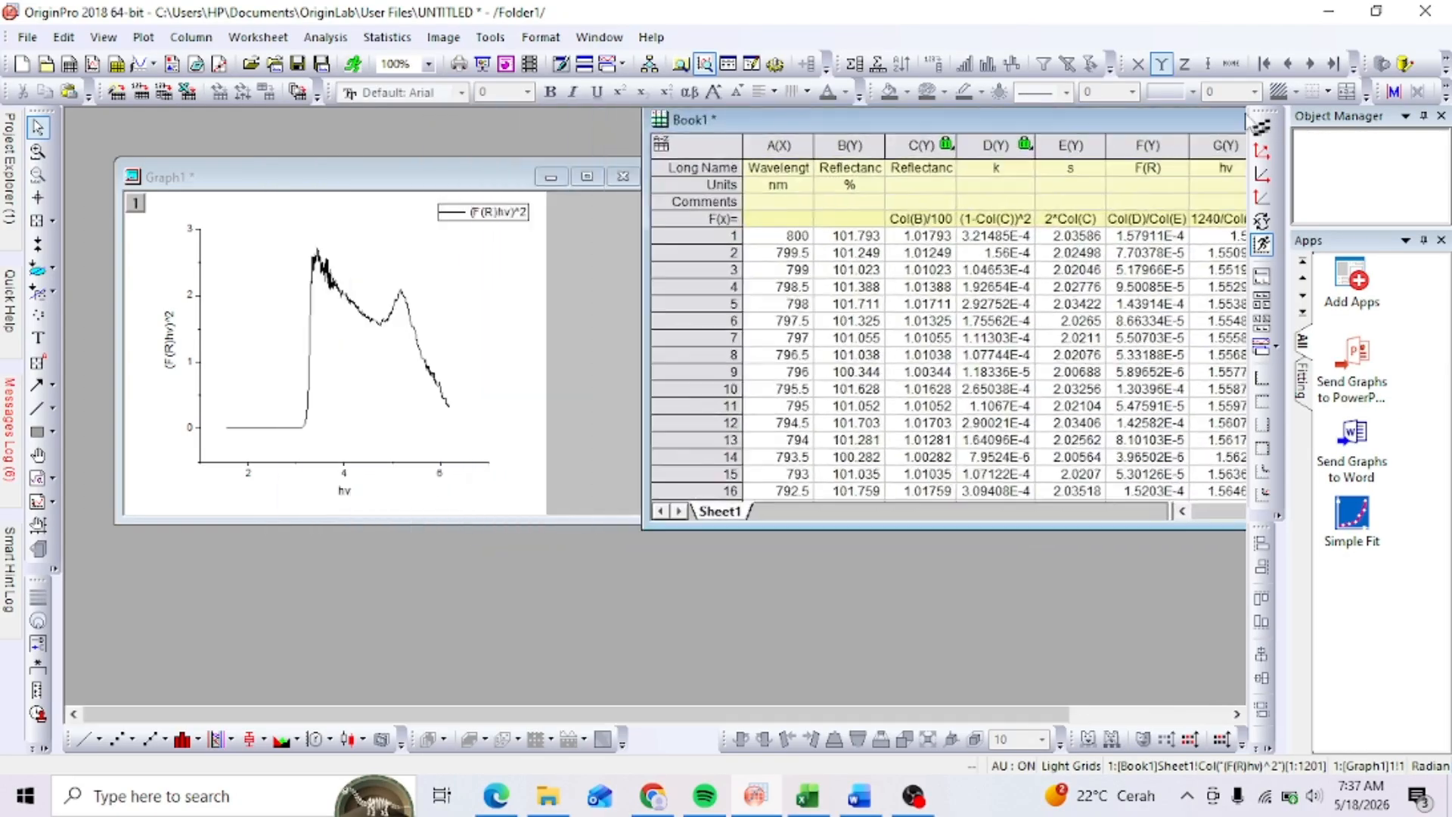
drag(460, 179, 427, 174)
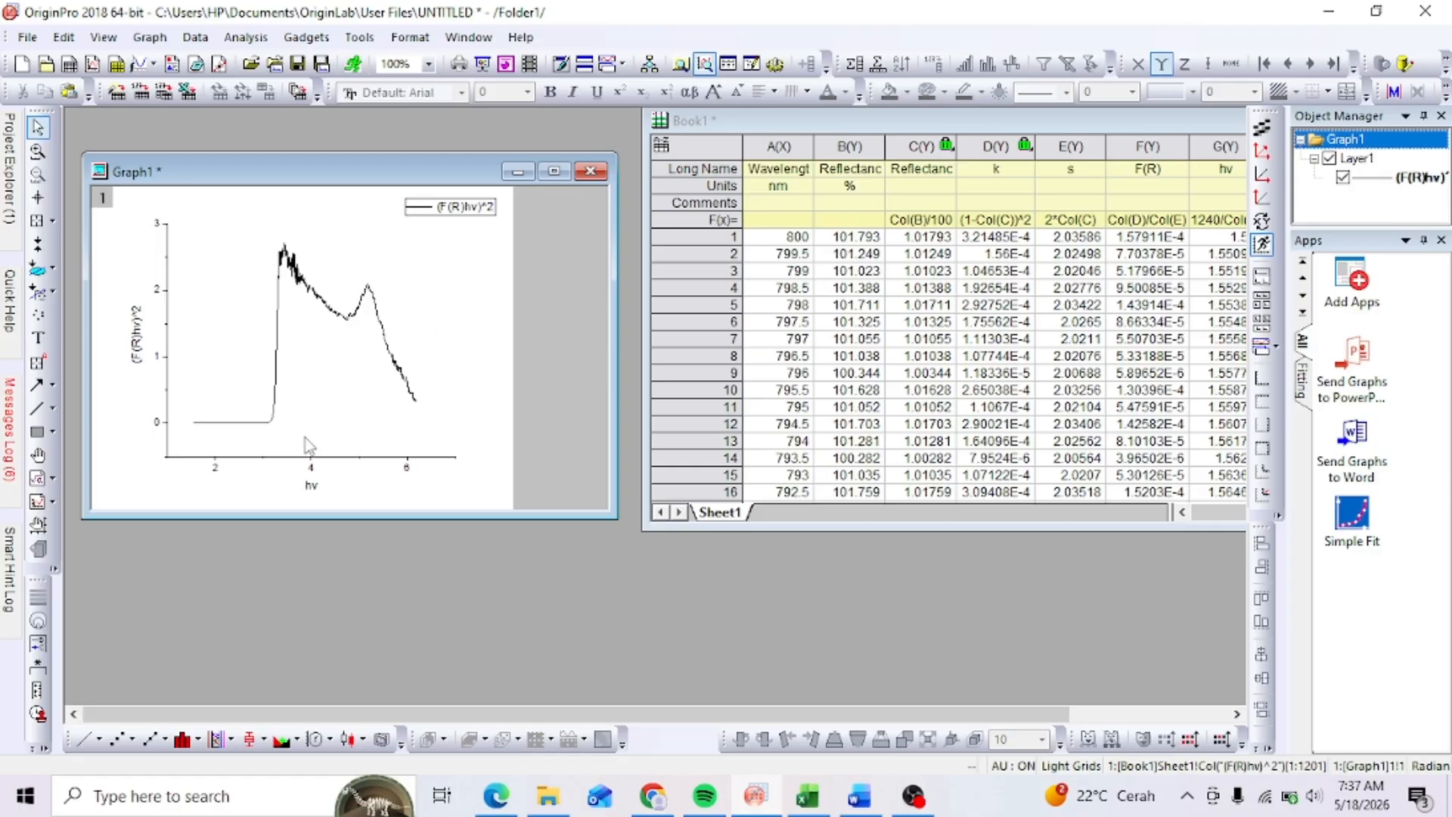
click(554, 172)
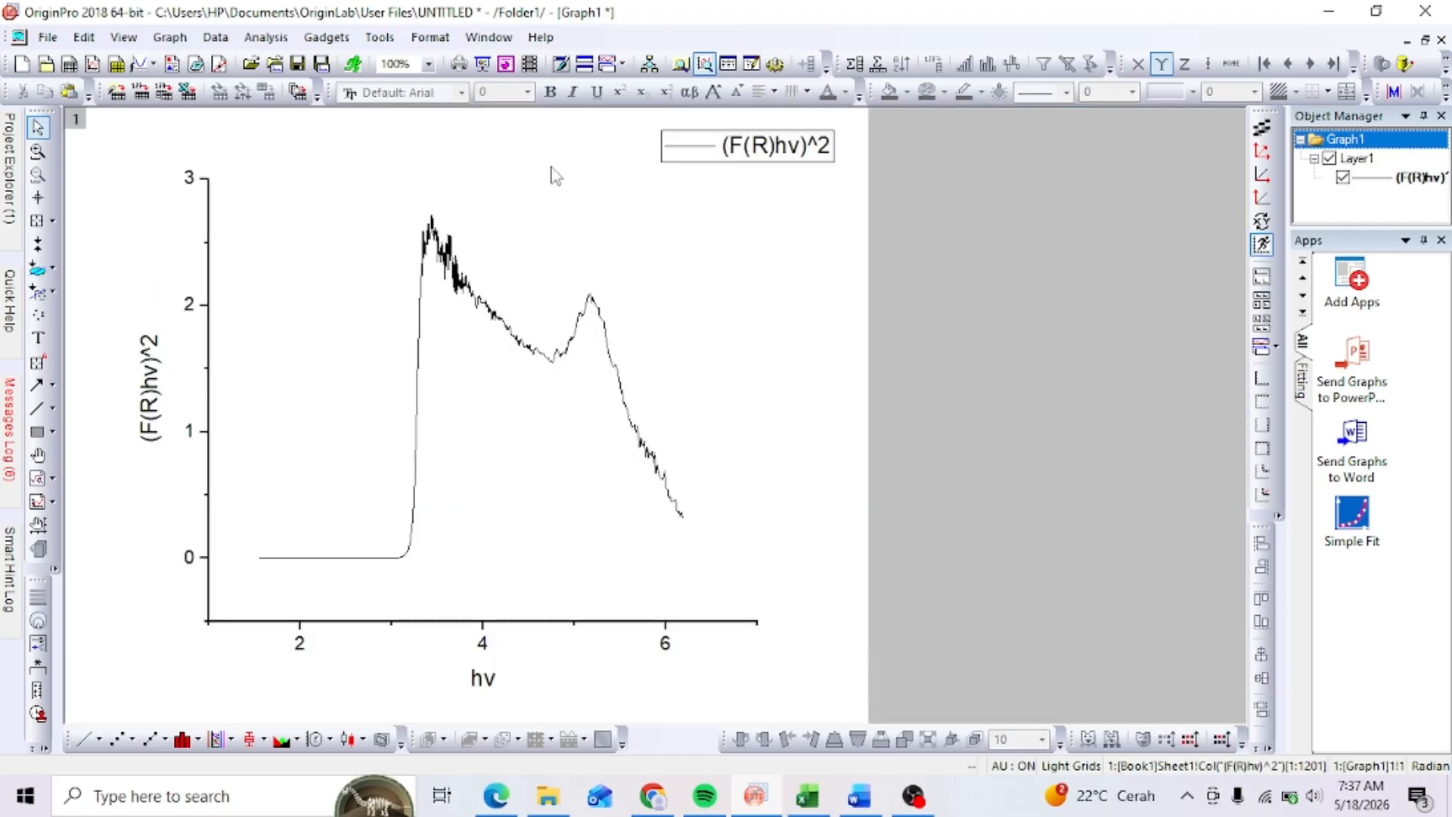
- Set the graph's vertical axis scale to start from 0
click(484, 679)
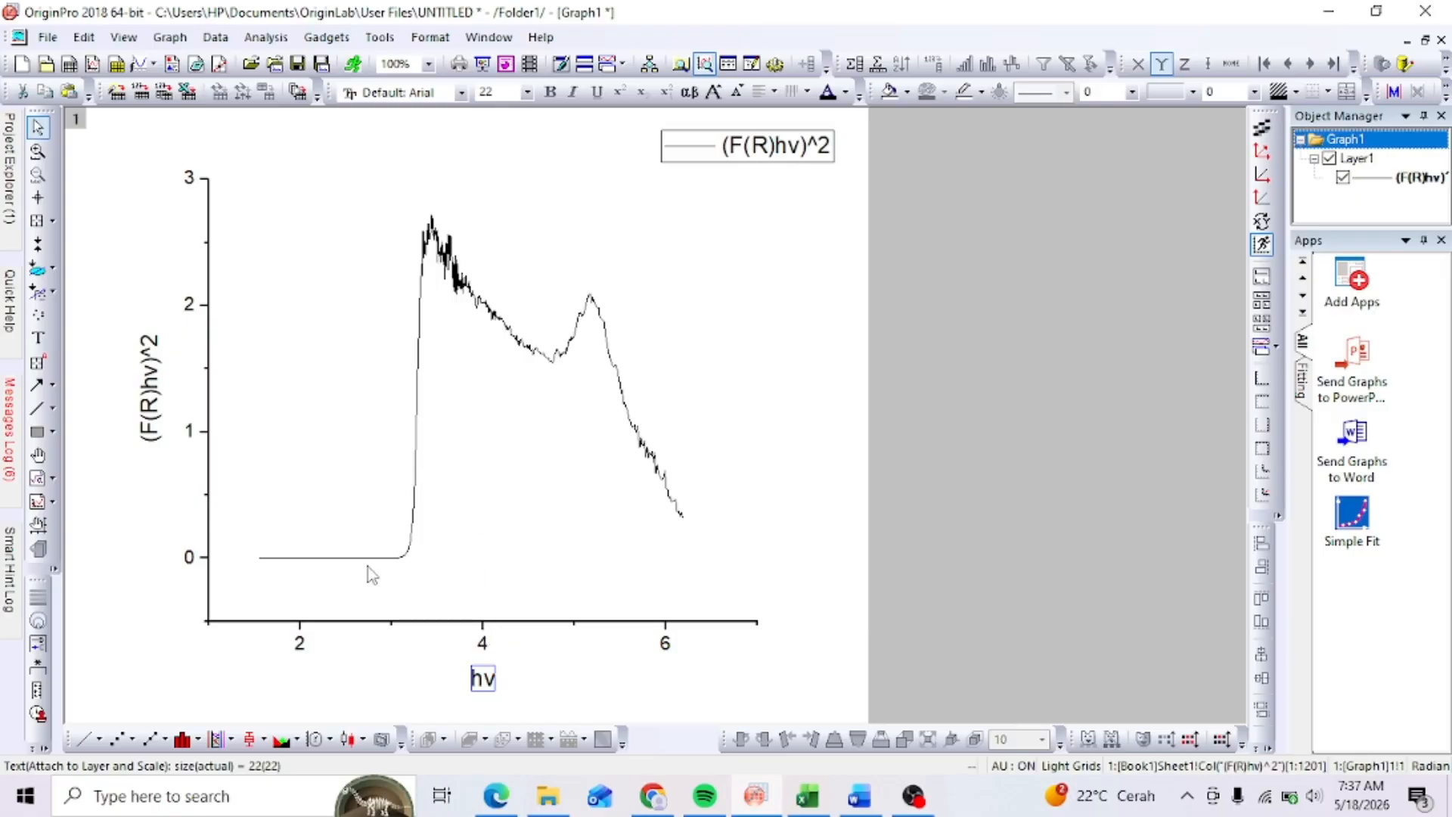
click(299, 644)
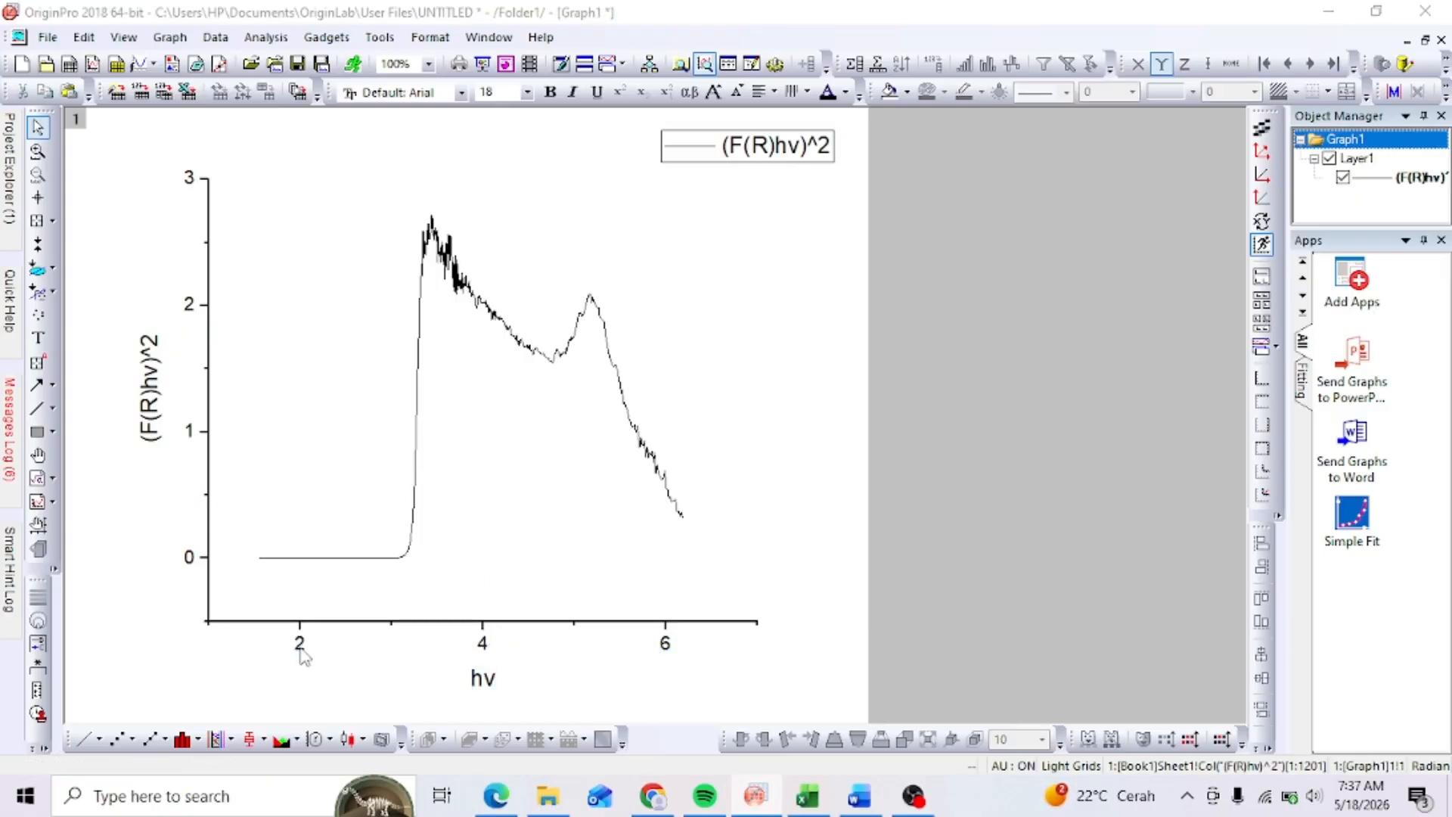
double_click(301, 652)
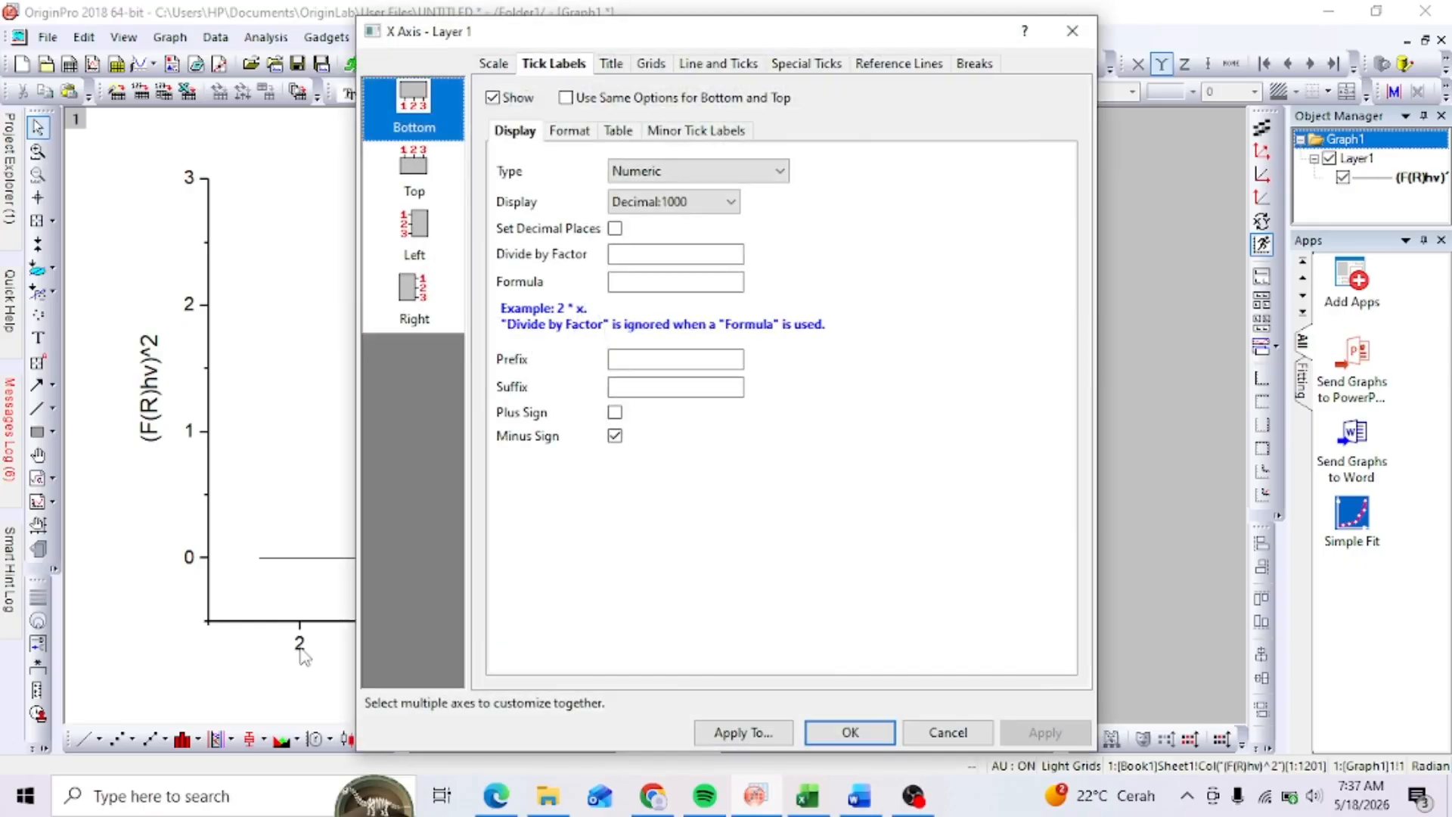
click(493, 65)
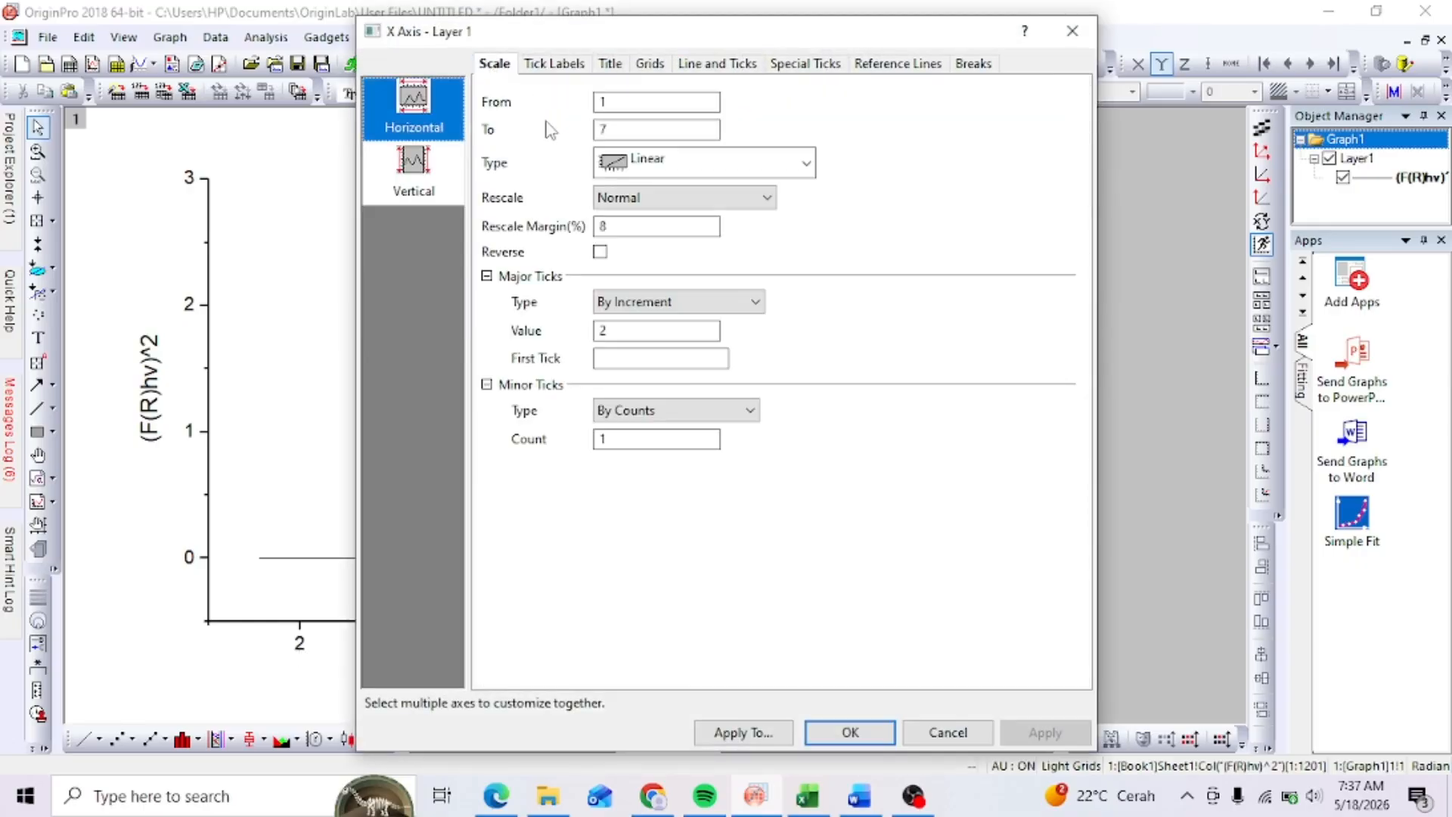
click(419, 171)
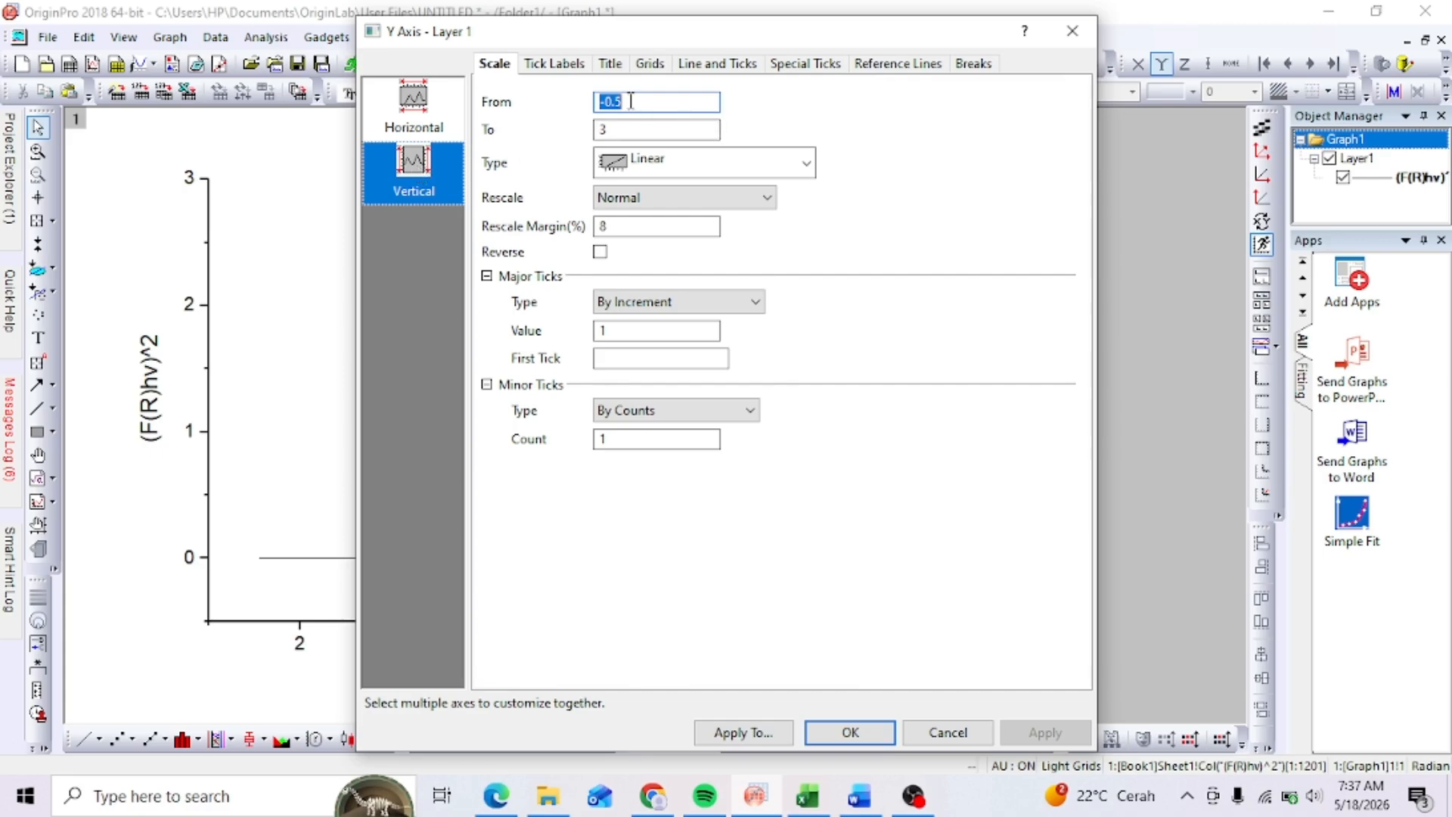
text(0)
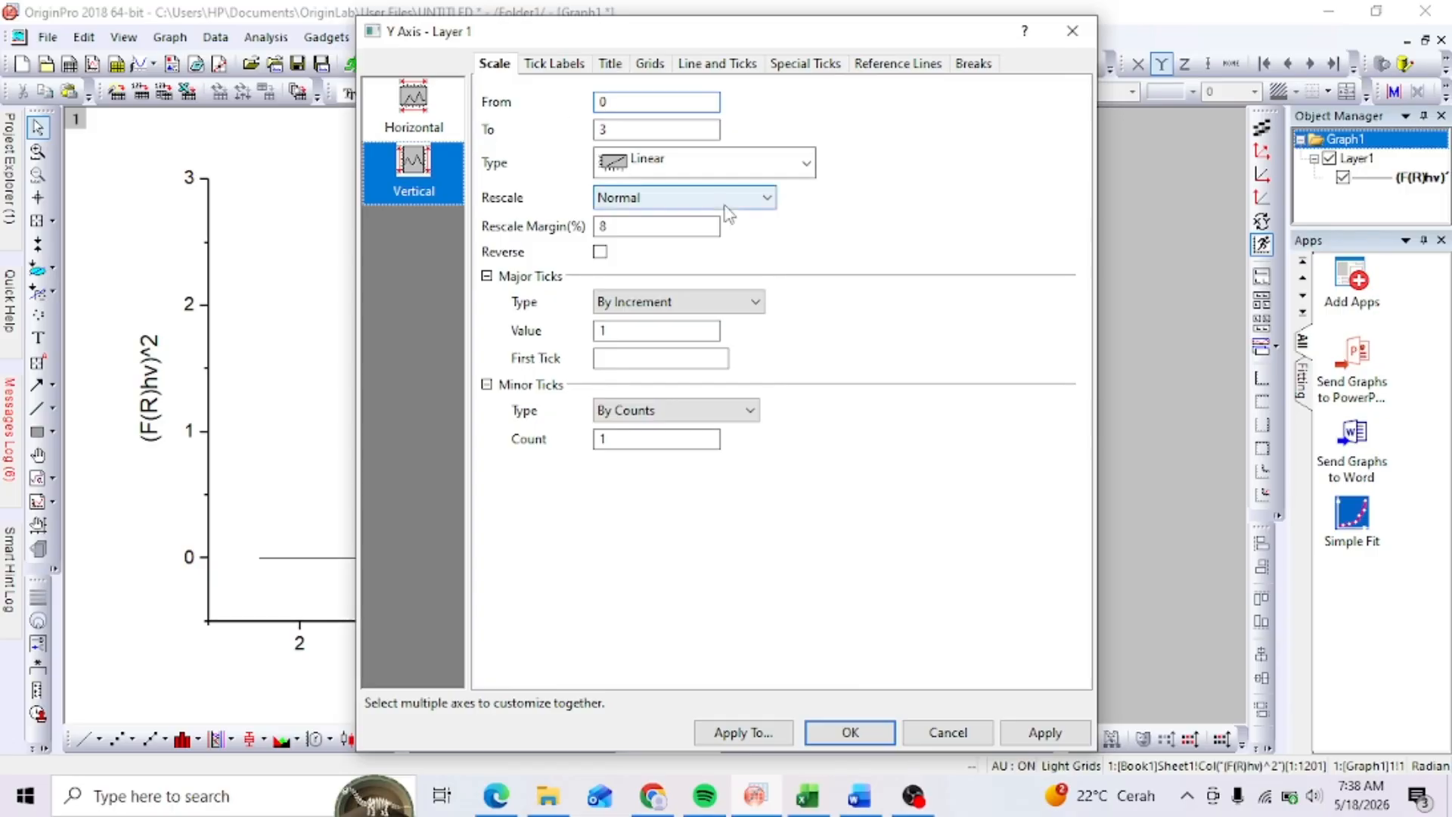
key(Return)
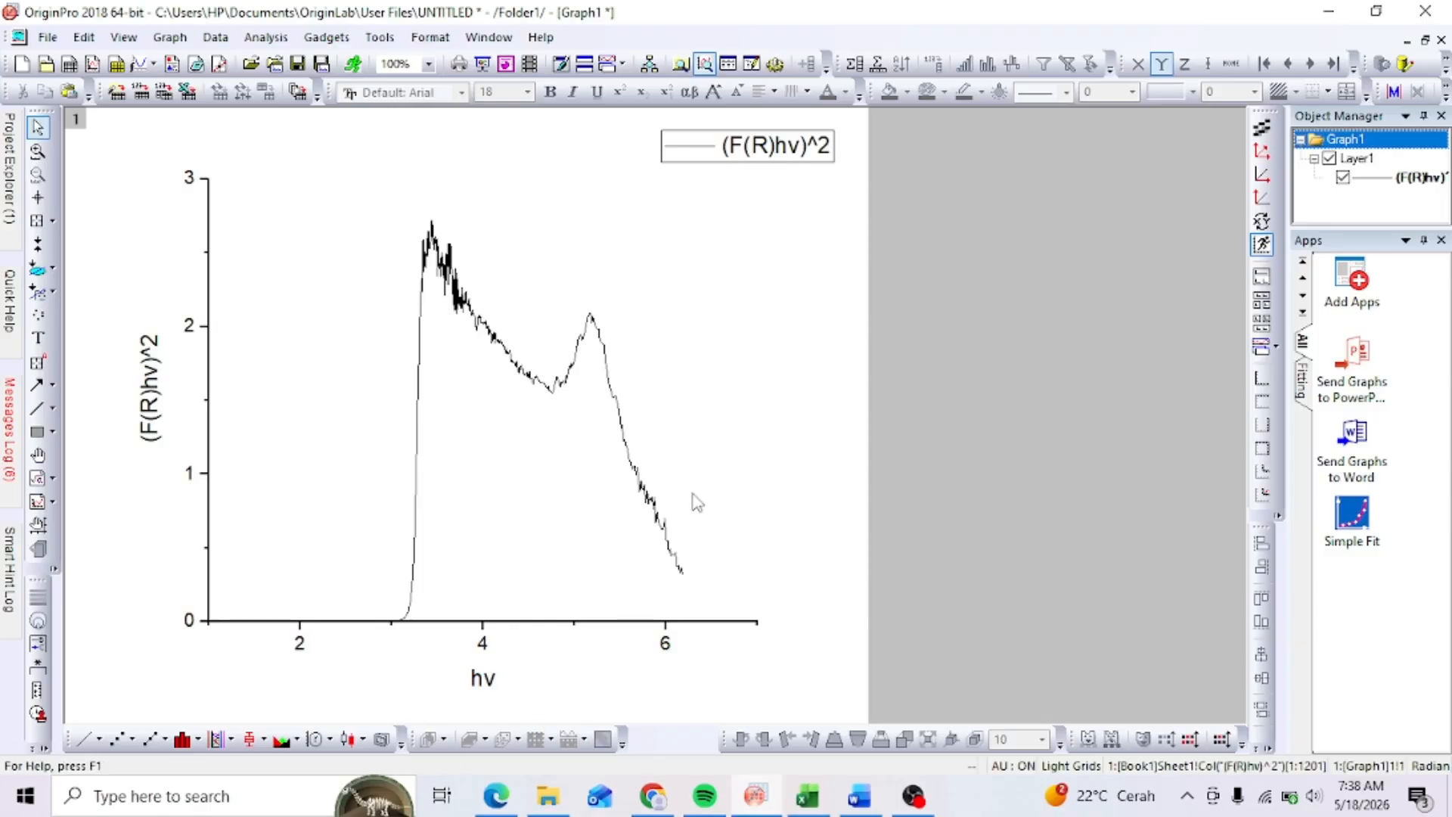
- Replace the curve's name in the graph legend with ZnO, keeping the line symbol
click(790, 155)
double_click(790, 156)
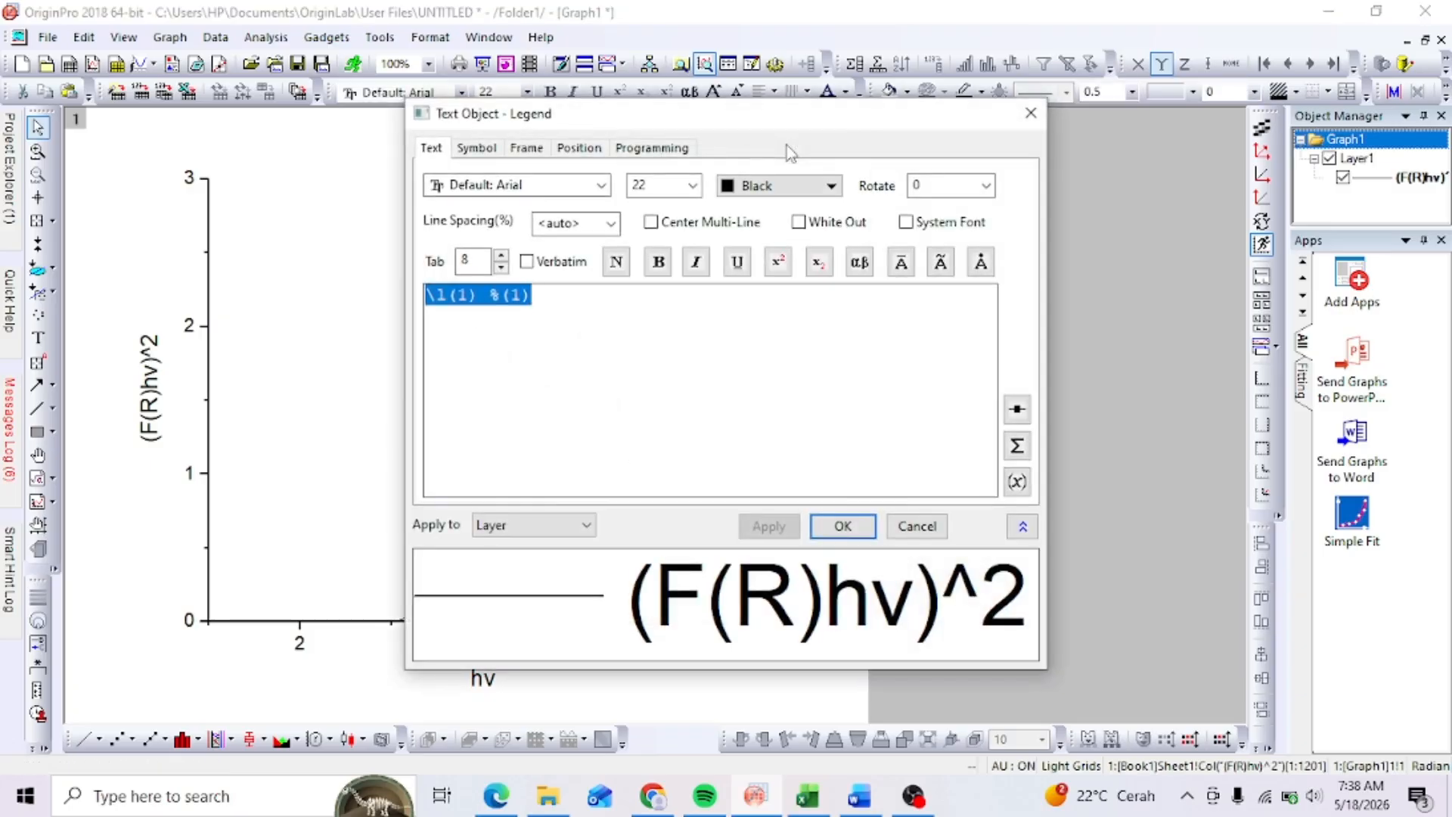
click(611, 291)
key(BackSpace)
key(BackSpace)
key(BackSpace)
key(BackSpace)
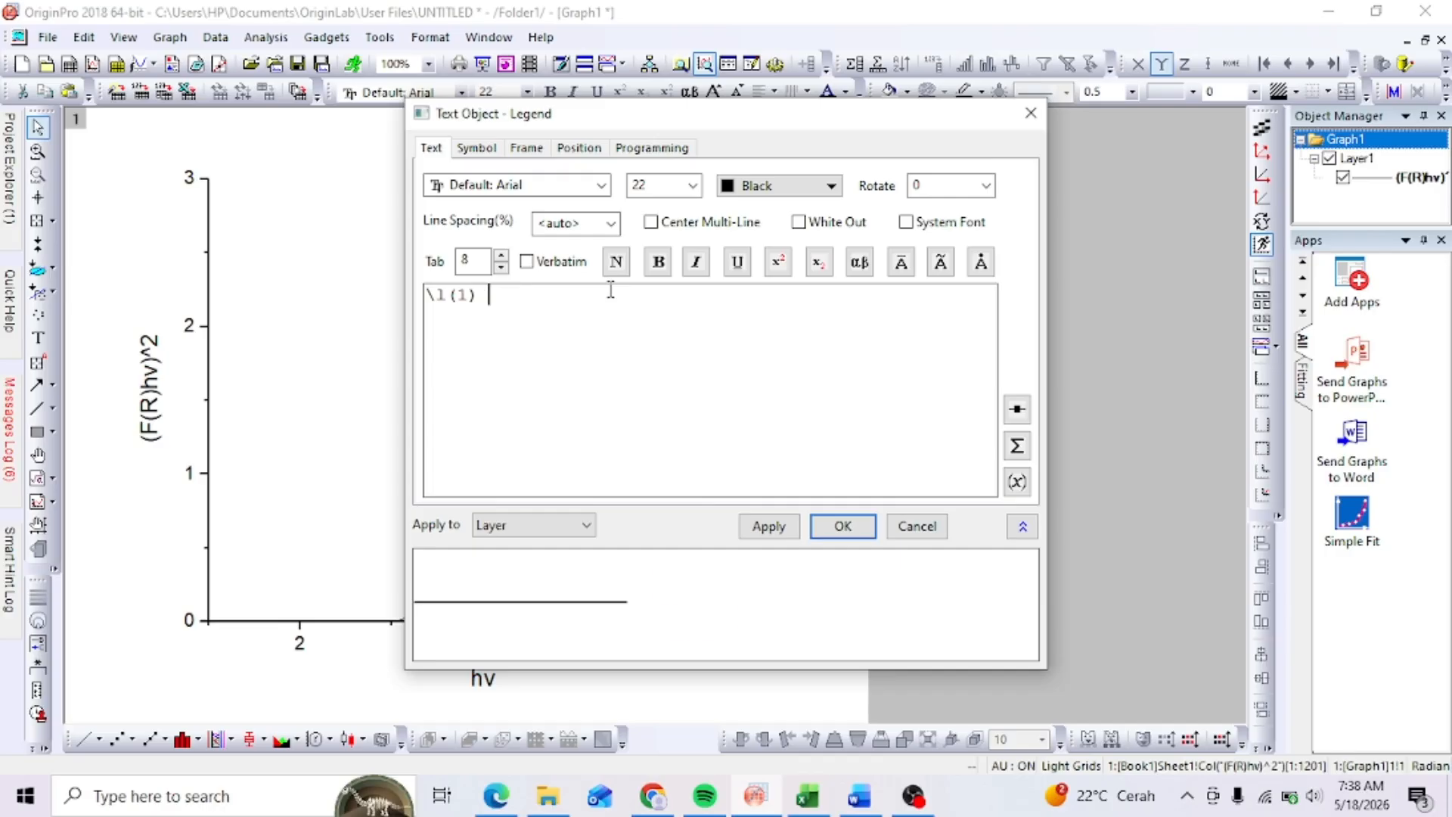
text(Z)
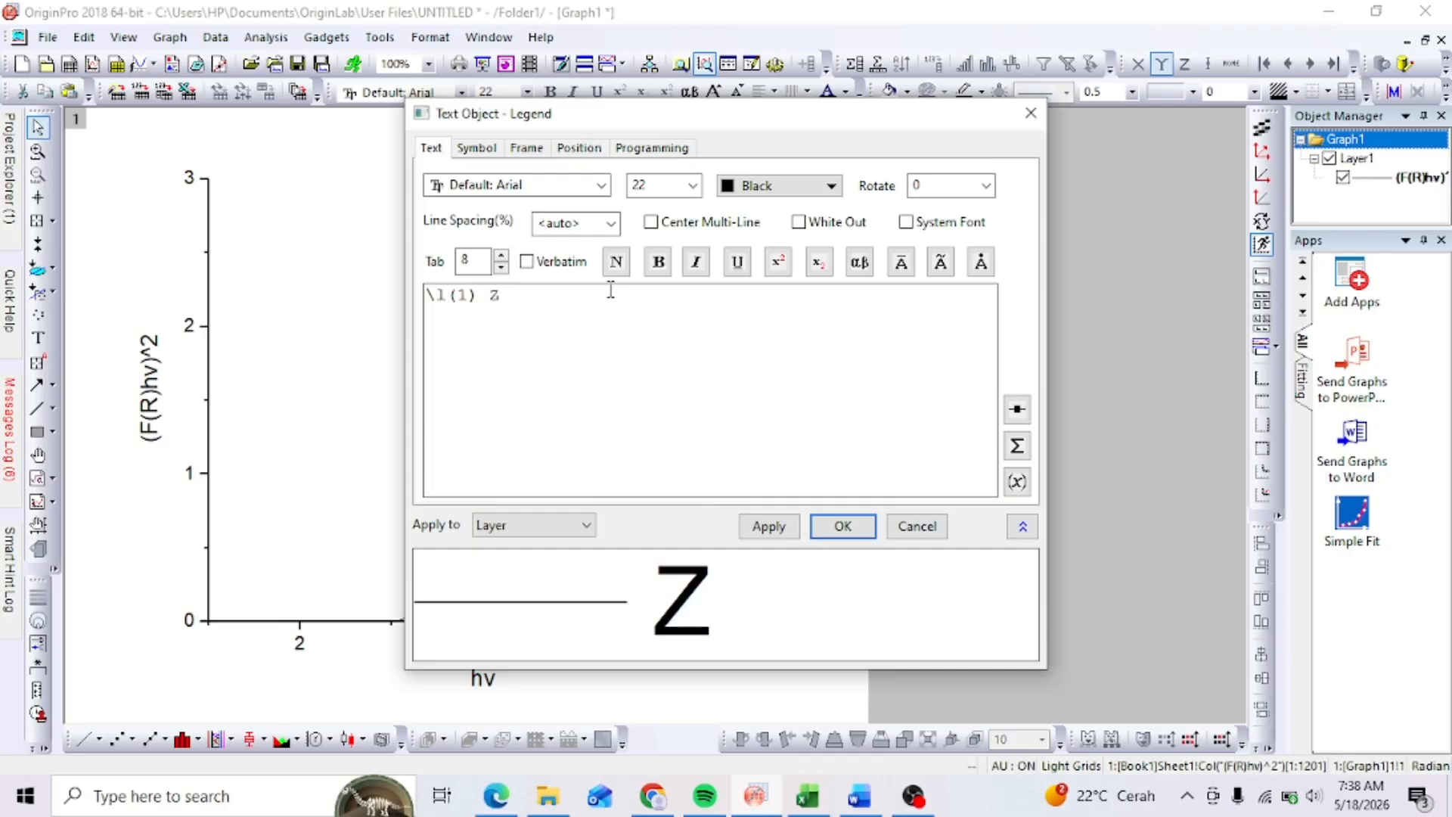
text(nO)
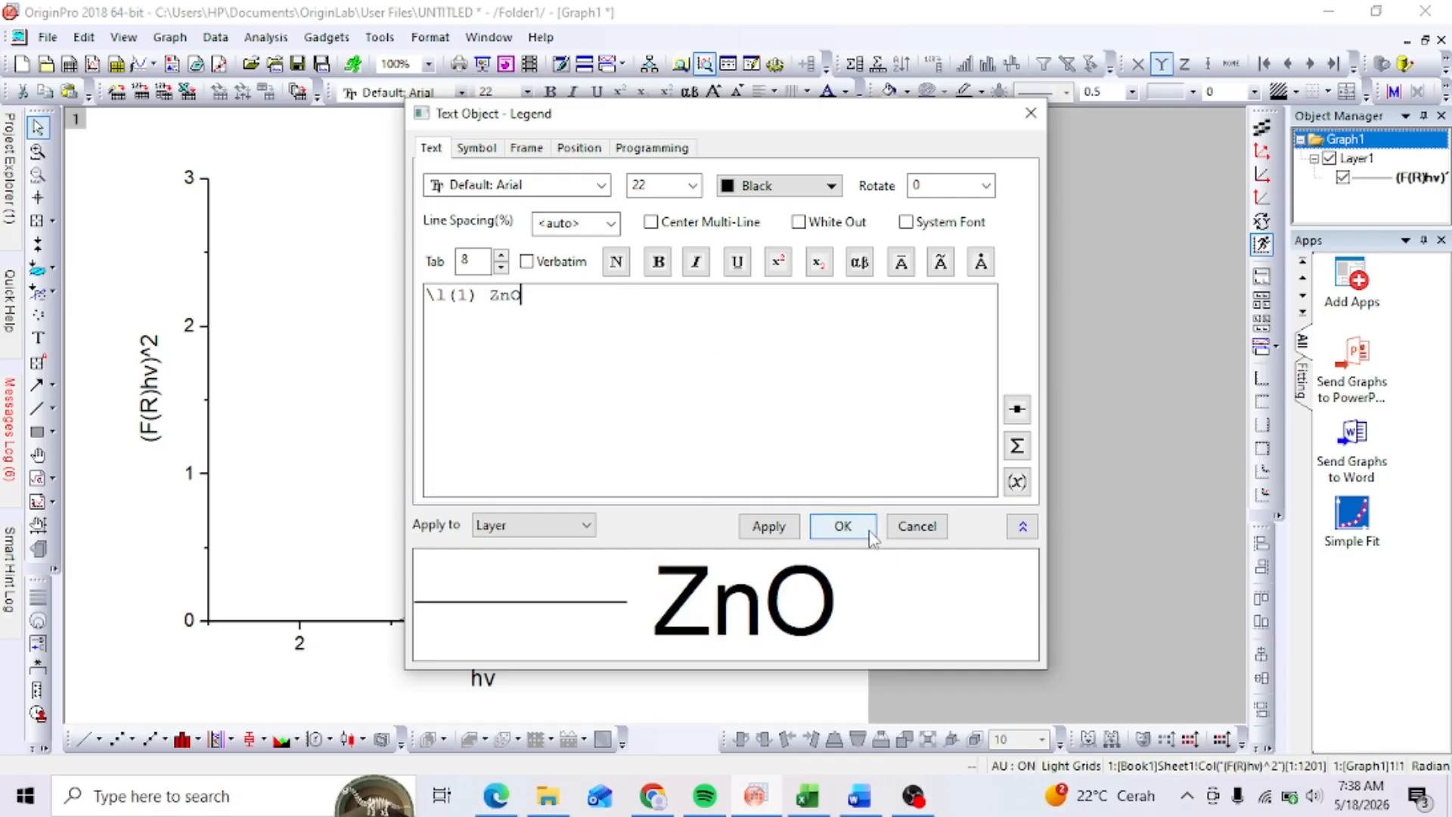
click(870, 532)
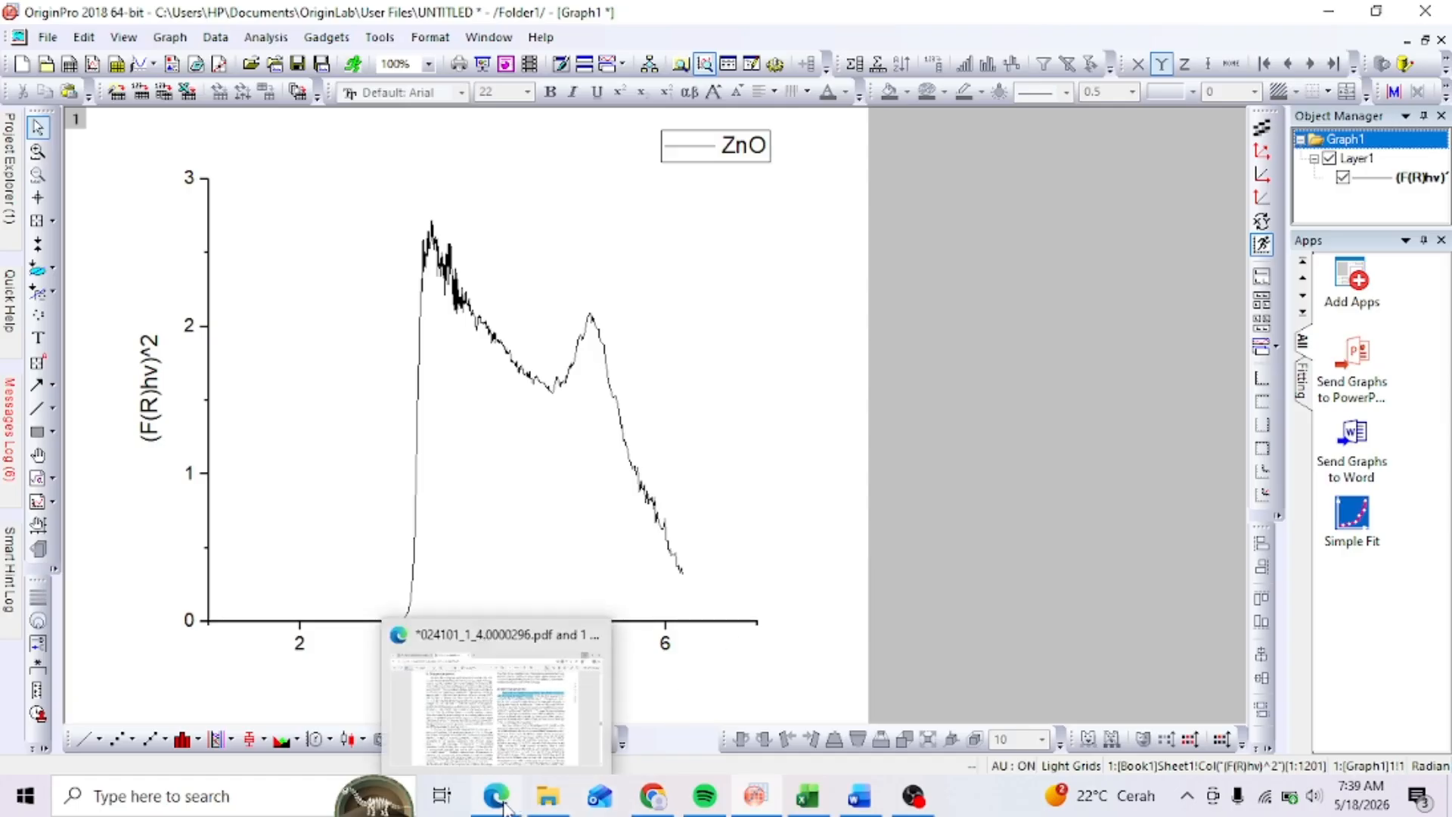
- Switch to Edge and check the highlighted ZnO band gap passage in the Electronic properties section, then return to OriginPro
click(500, 723)
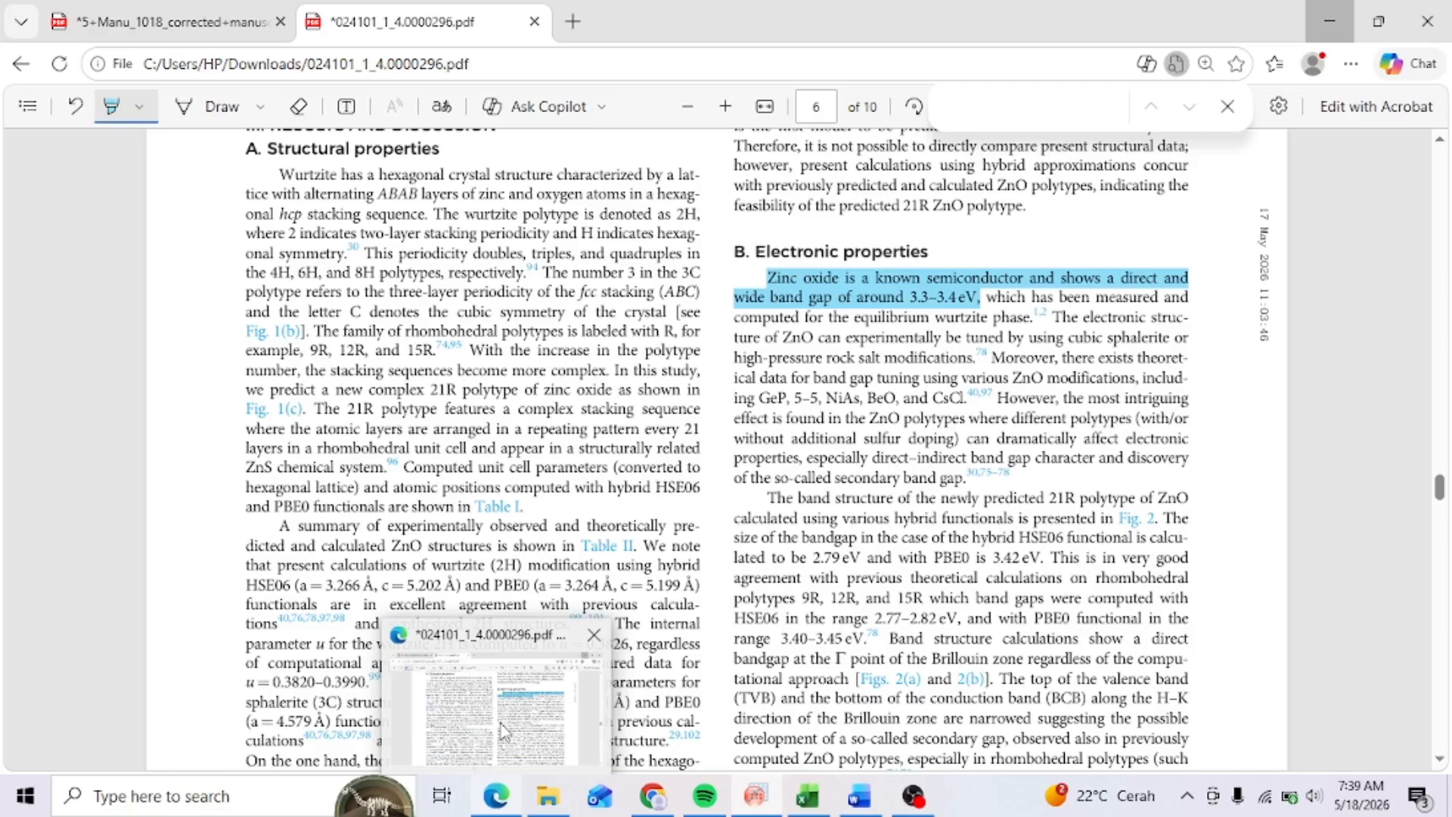
click(968, 310)
click(866, 313)
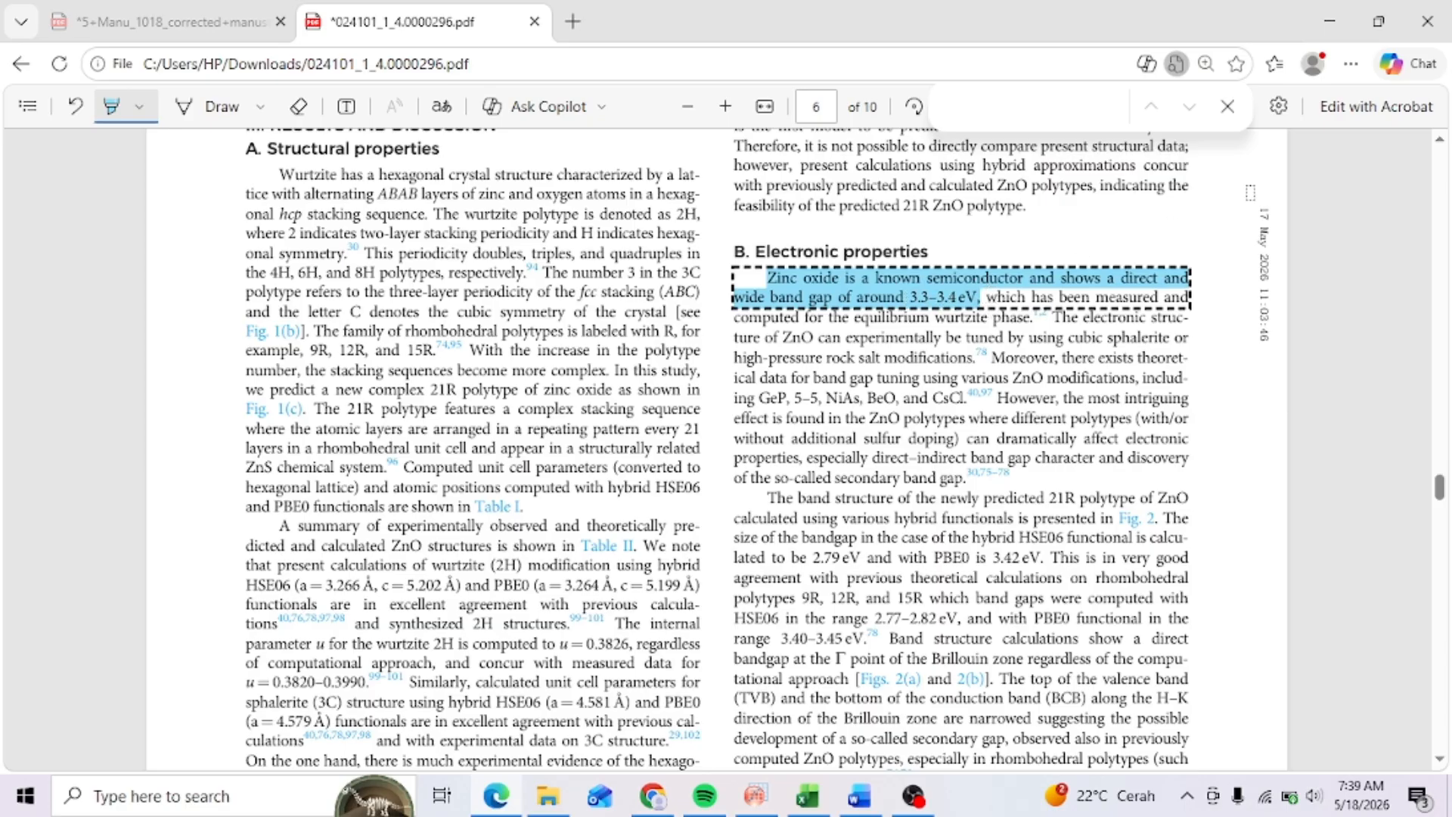
click(1338, 39)
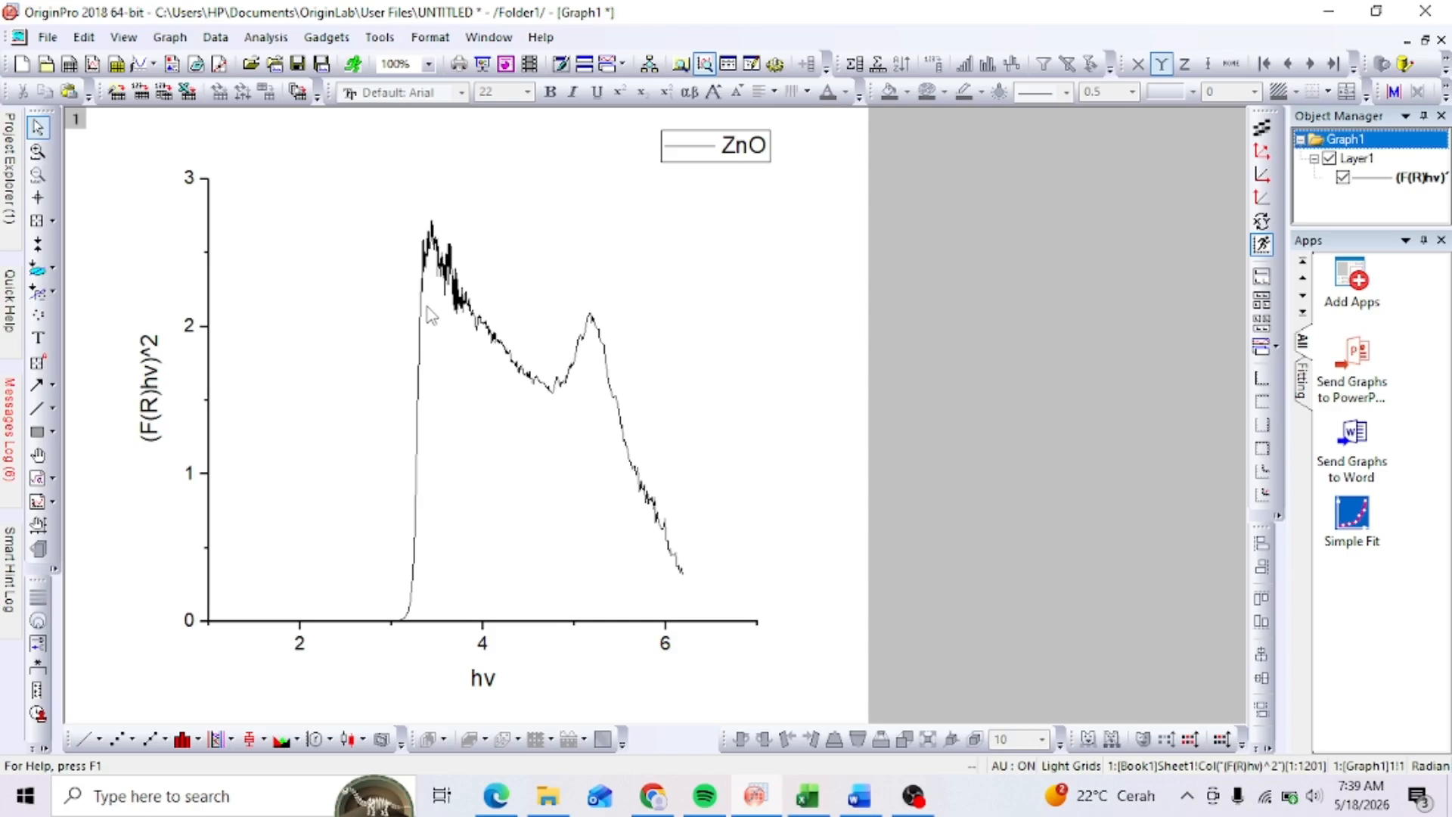
- Draw a straight line along the curve's steep absorption edge, from just below the first peak to slightly below the hv axis
mouse_move(425, 302)
click(38, 411)
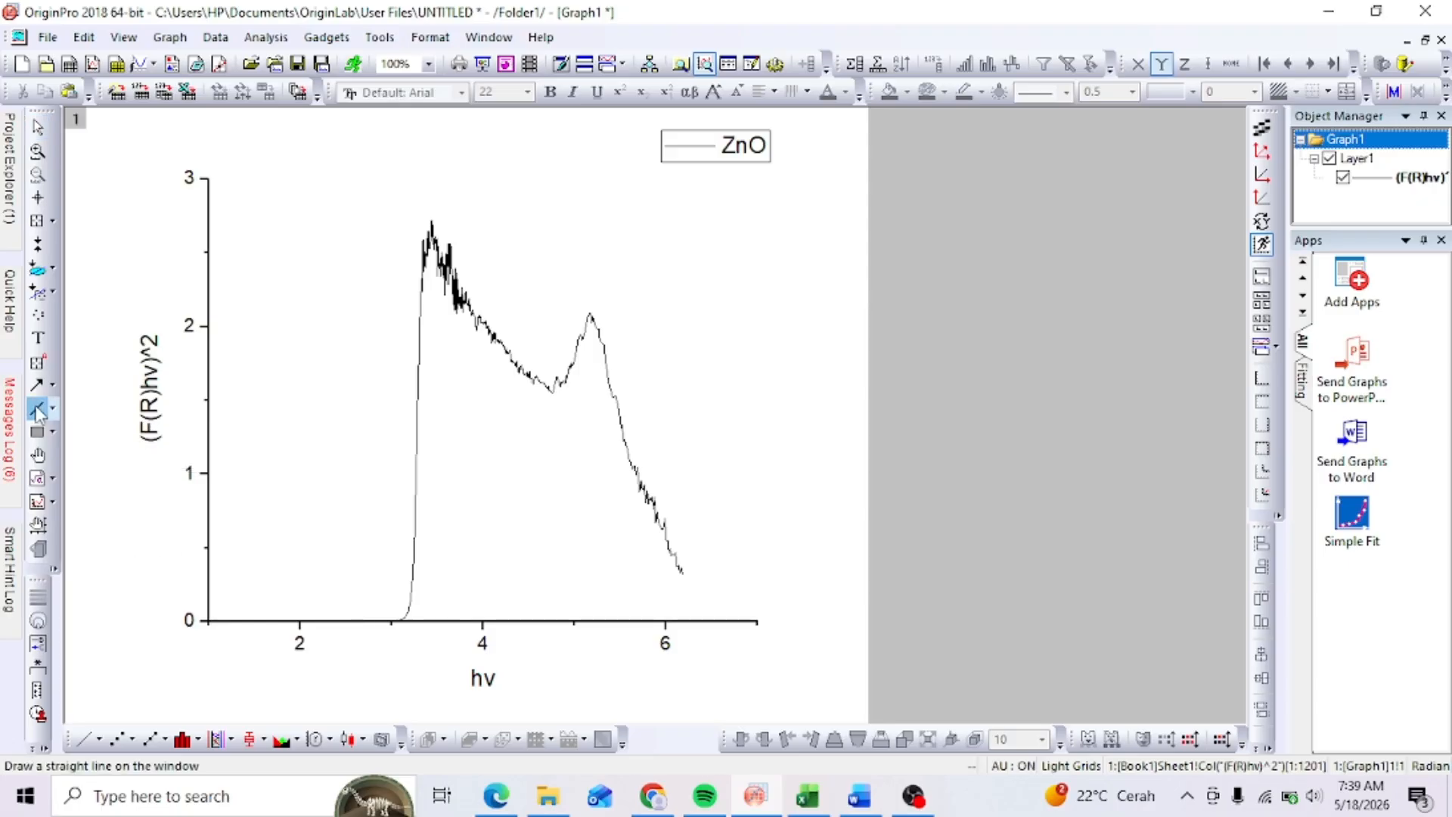
click(420, 288)
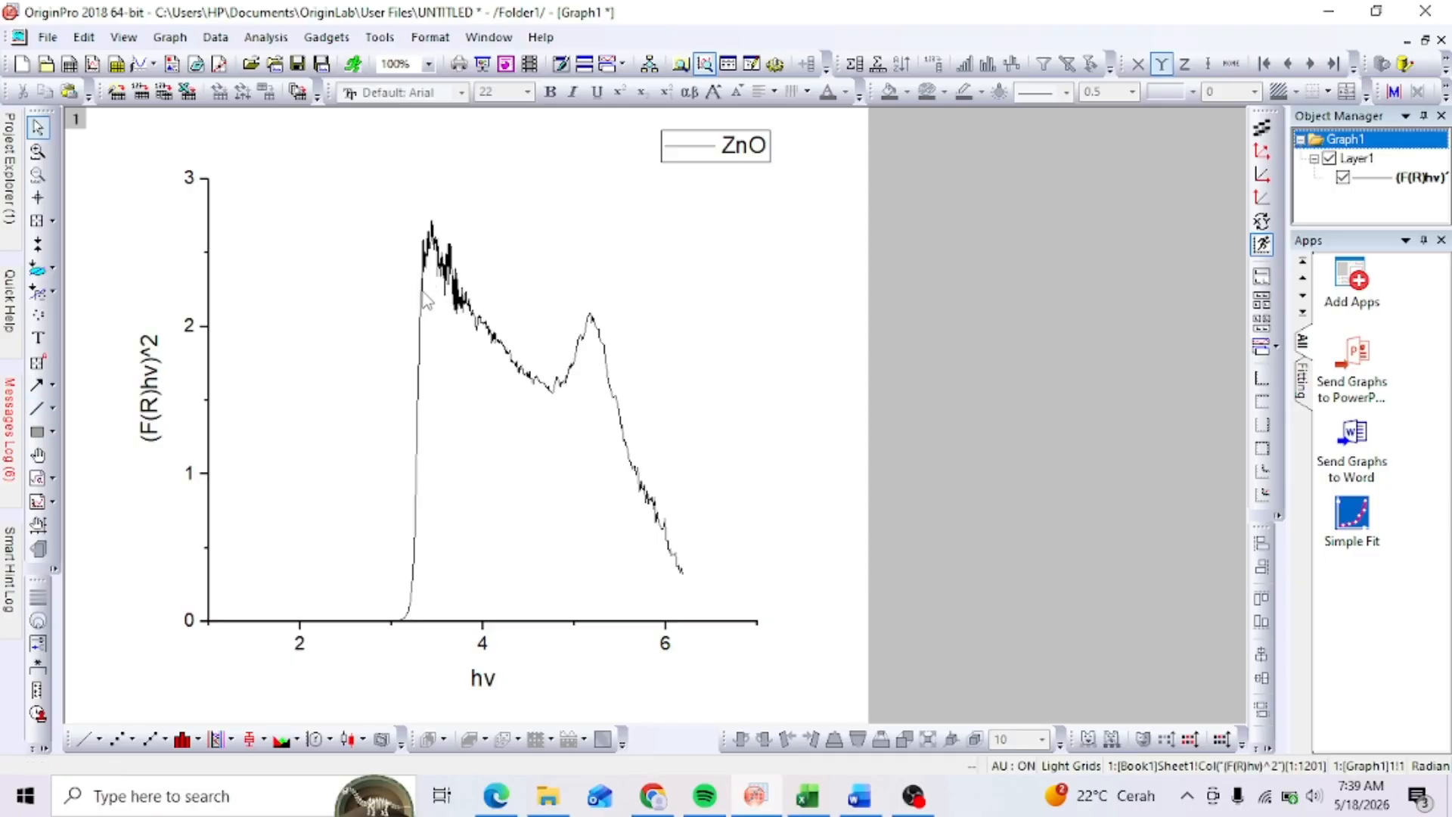
click(37, 412)
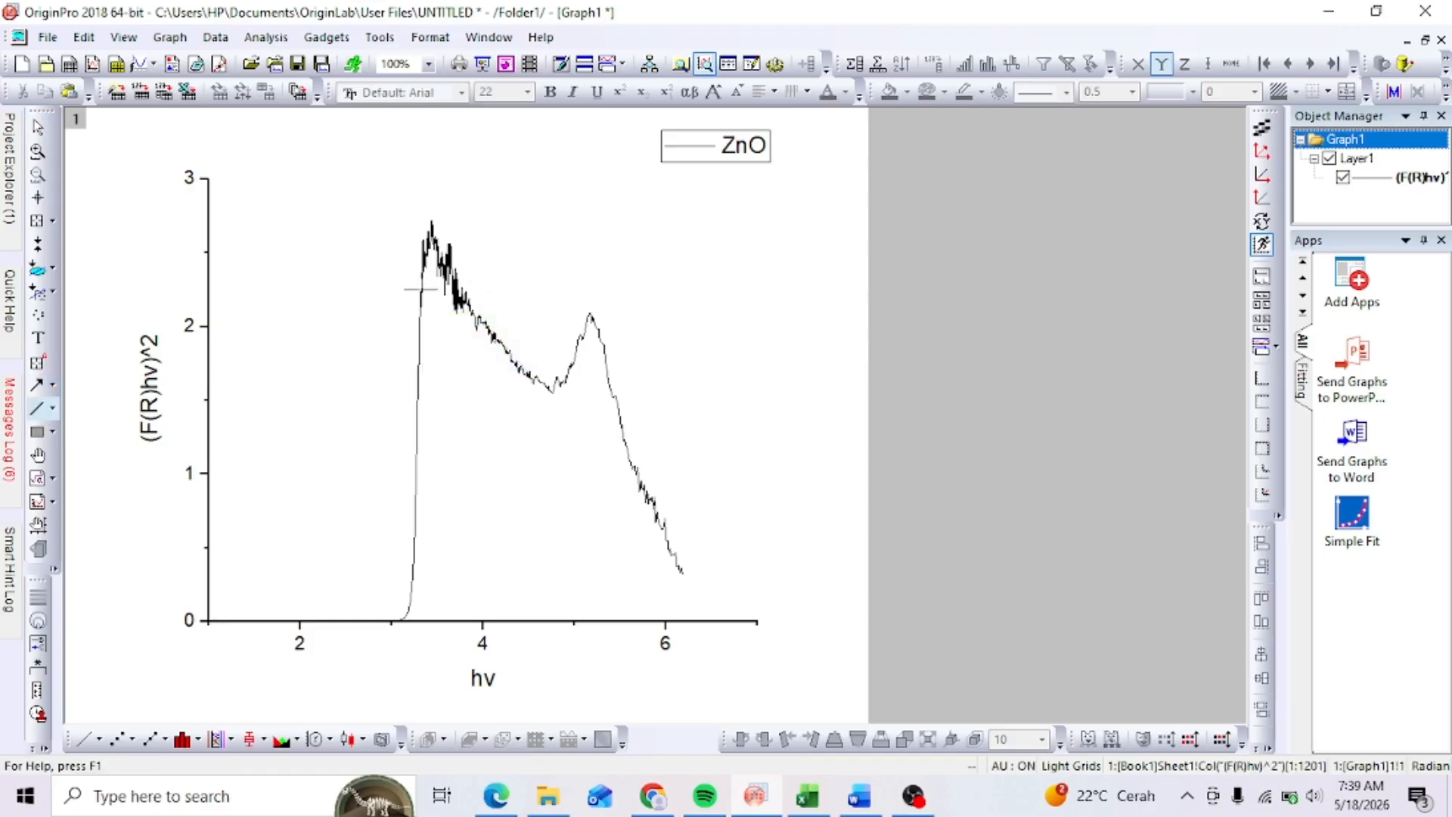
drag(421, 289, 410, 651)
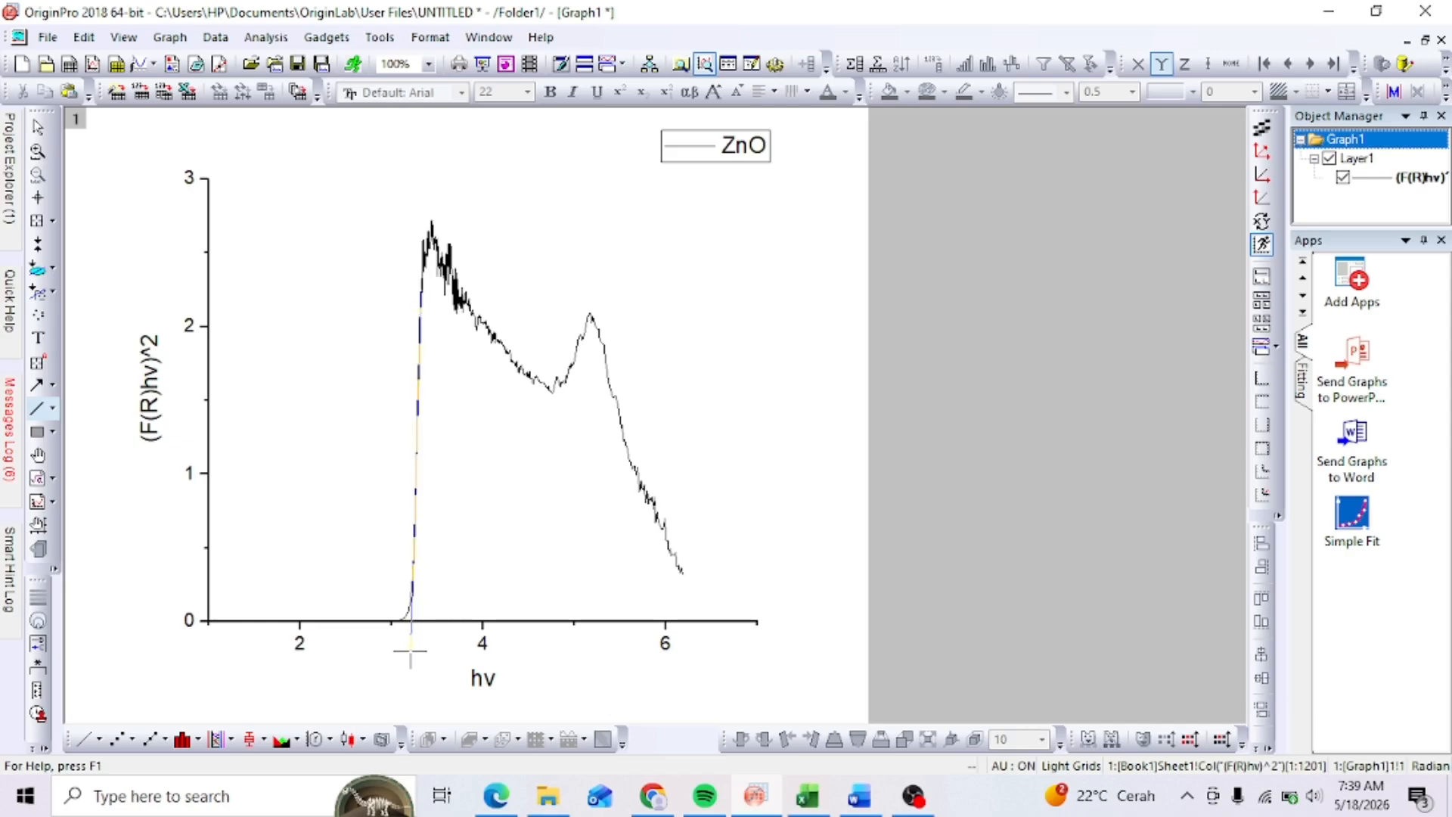
drag(410, 650, 411, 653)
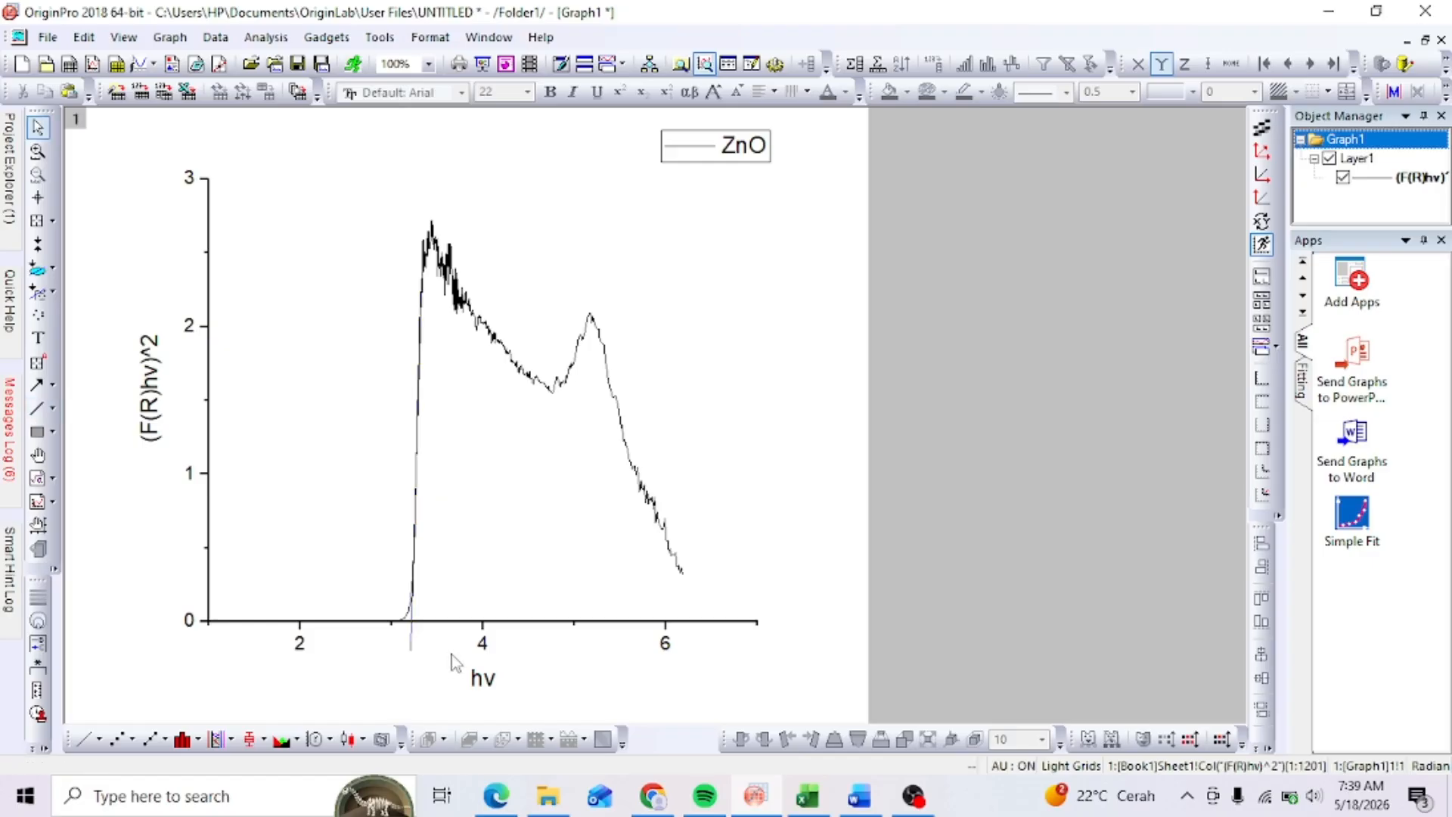
- Set the drawn absorption edge line's color to Red and its width to 1
click(410, 654)
right_click(411, 655)
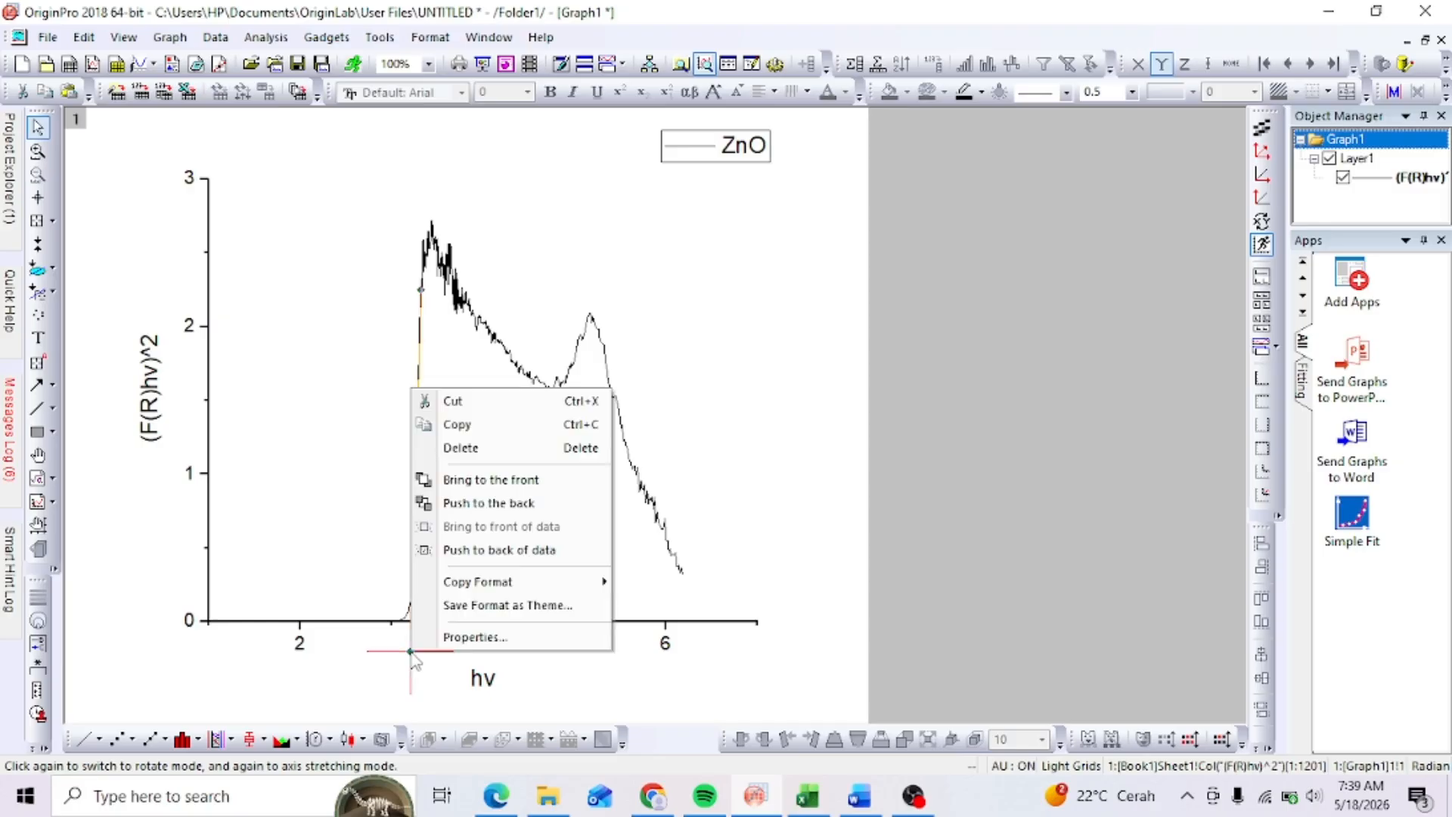
click(463, 639)
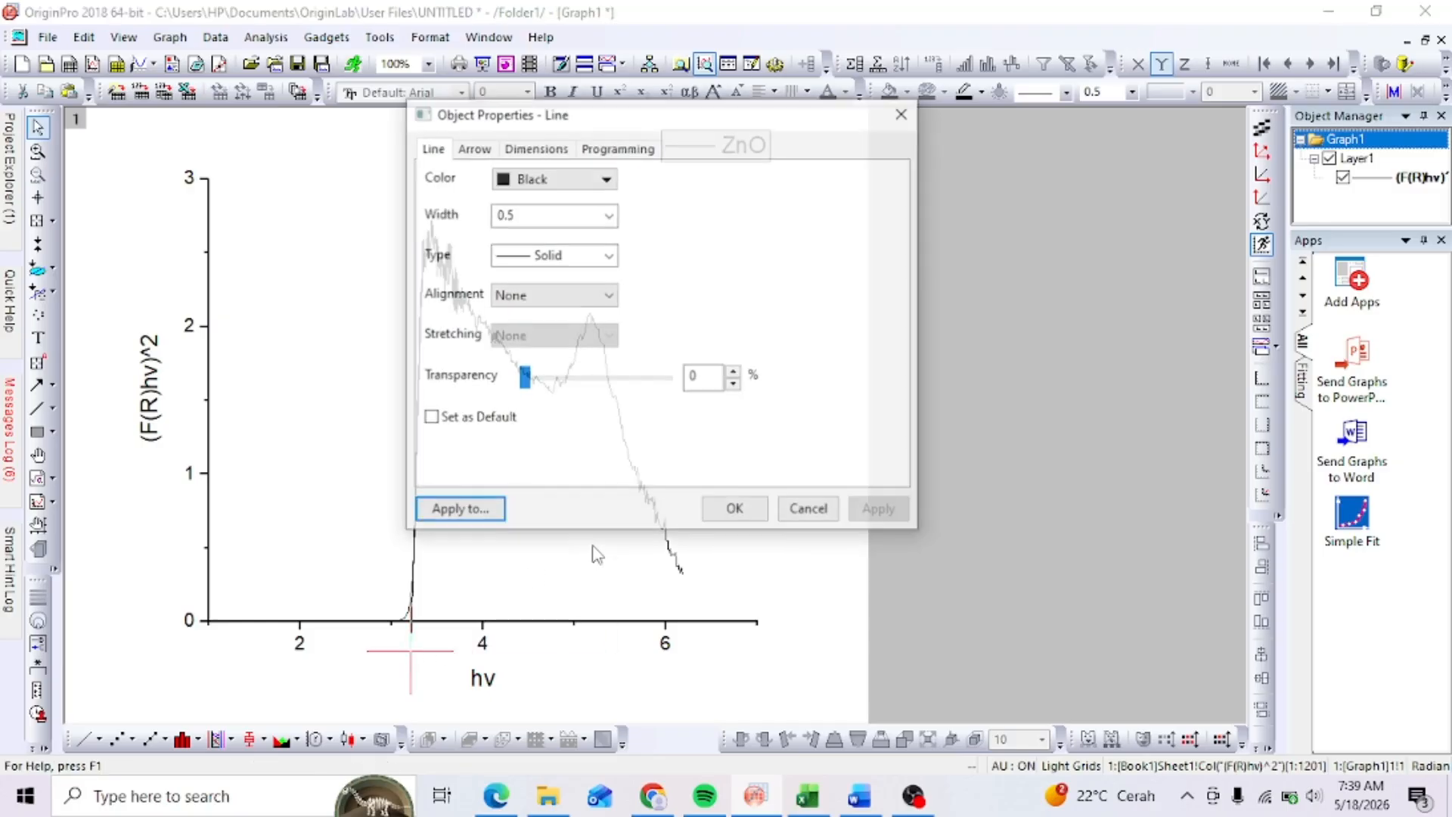
click(530, 182)
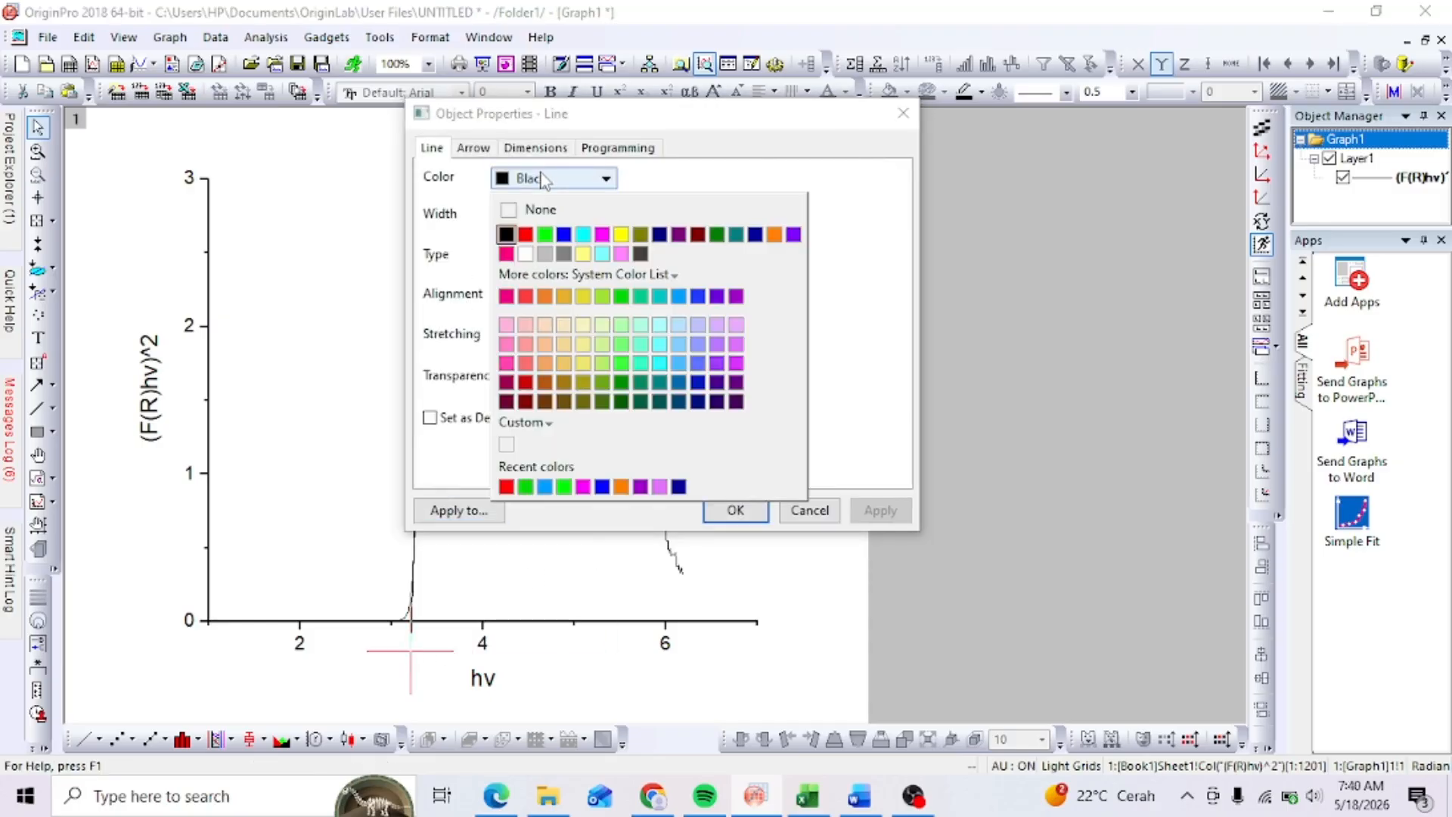
click(524, 236)
click(561, 216)
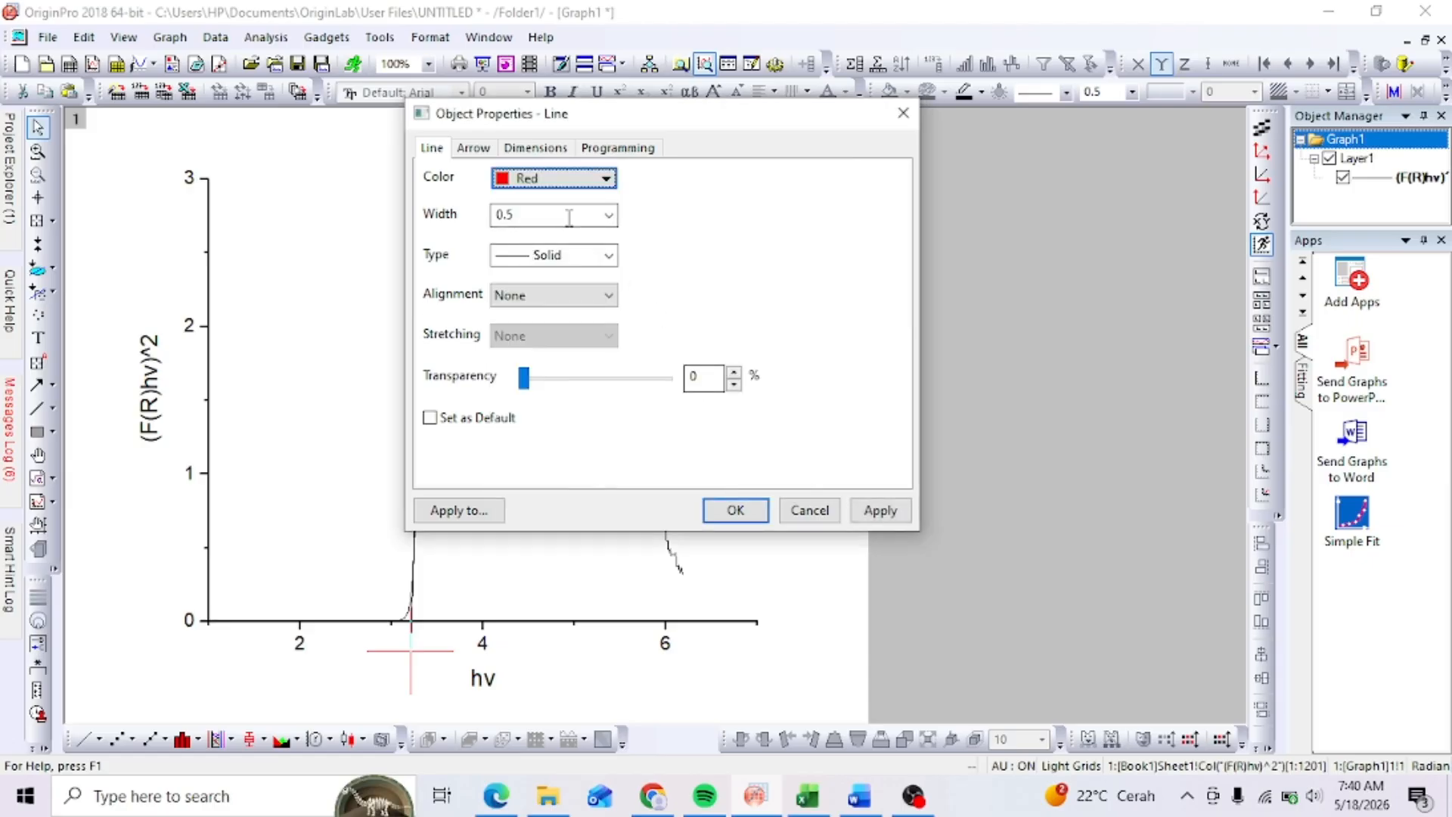
text(1)
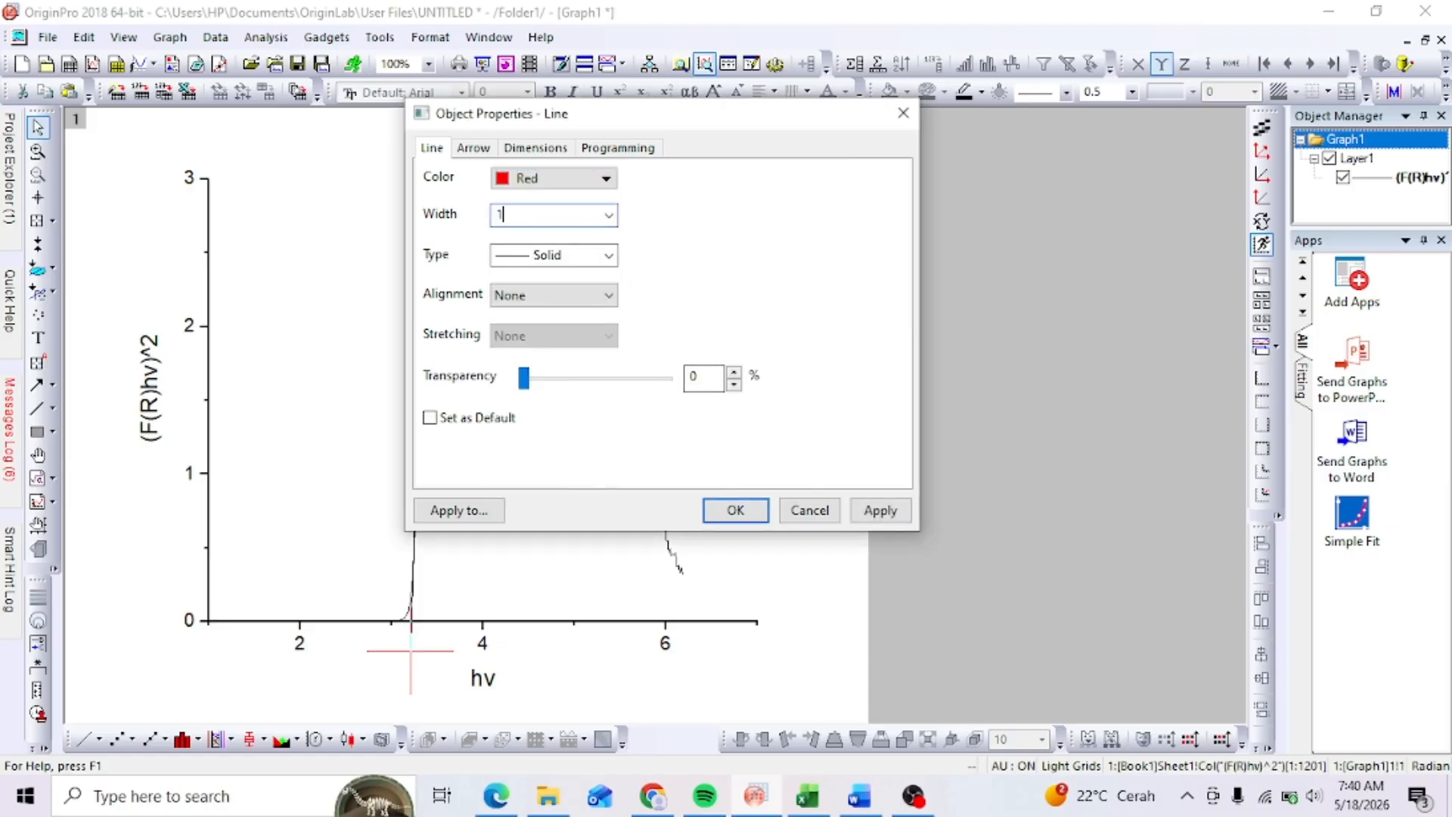
key(Return)
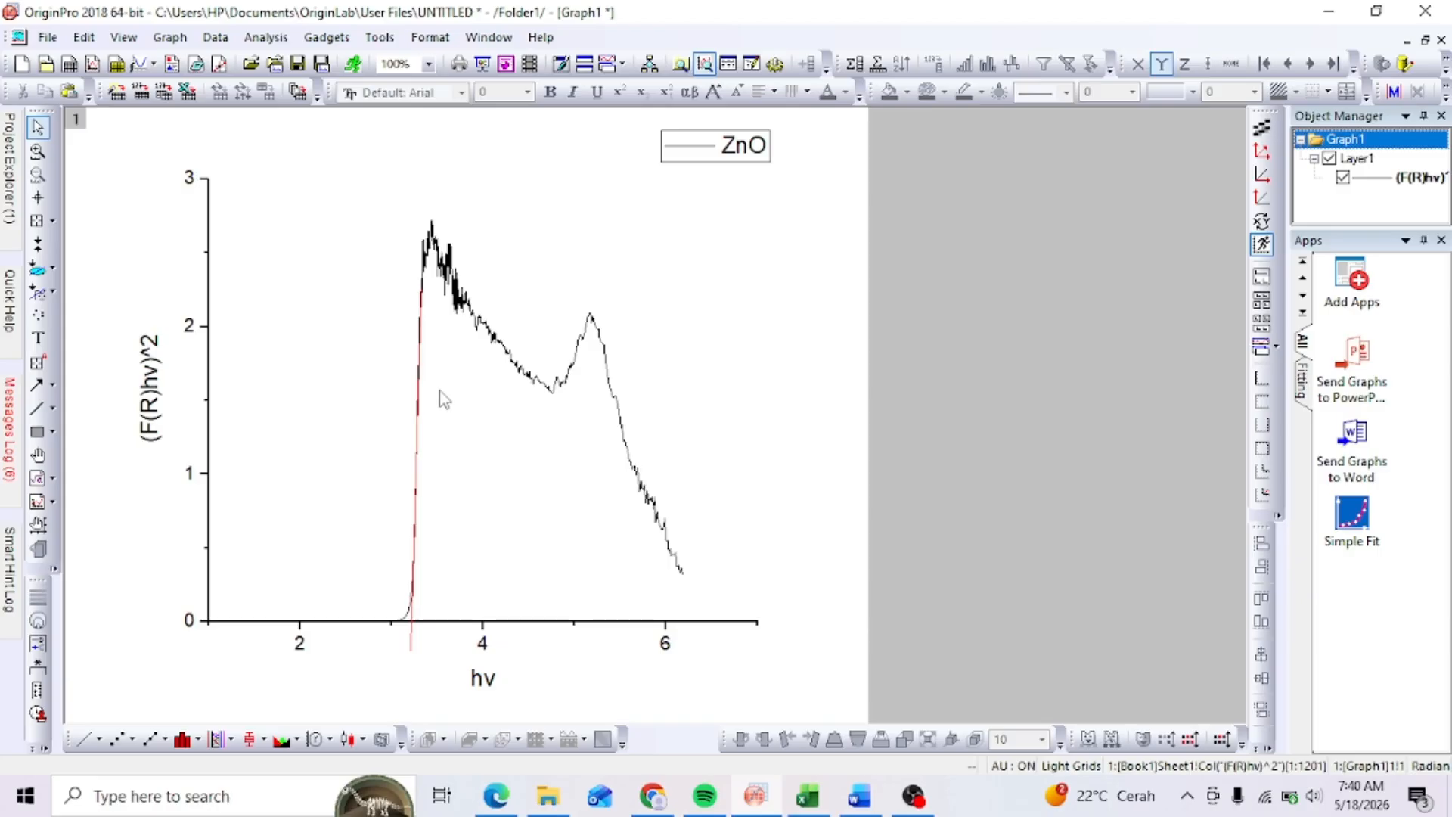
- Read the coordinates where the red line crosses the hv axis with the Screen Reader
scroll(425, 441, up, 3)
scroll(429, 445, down, 3)
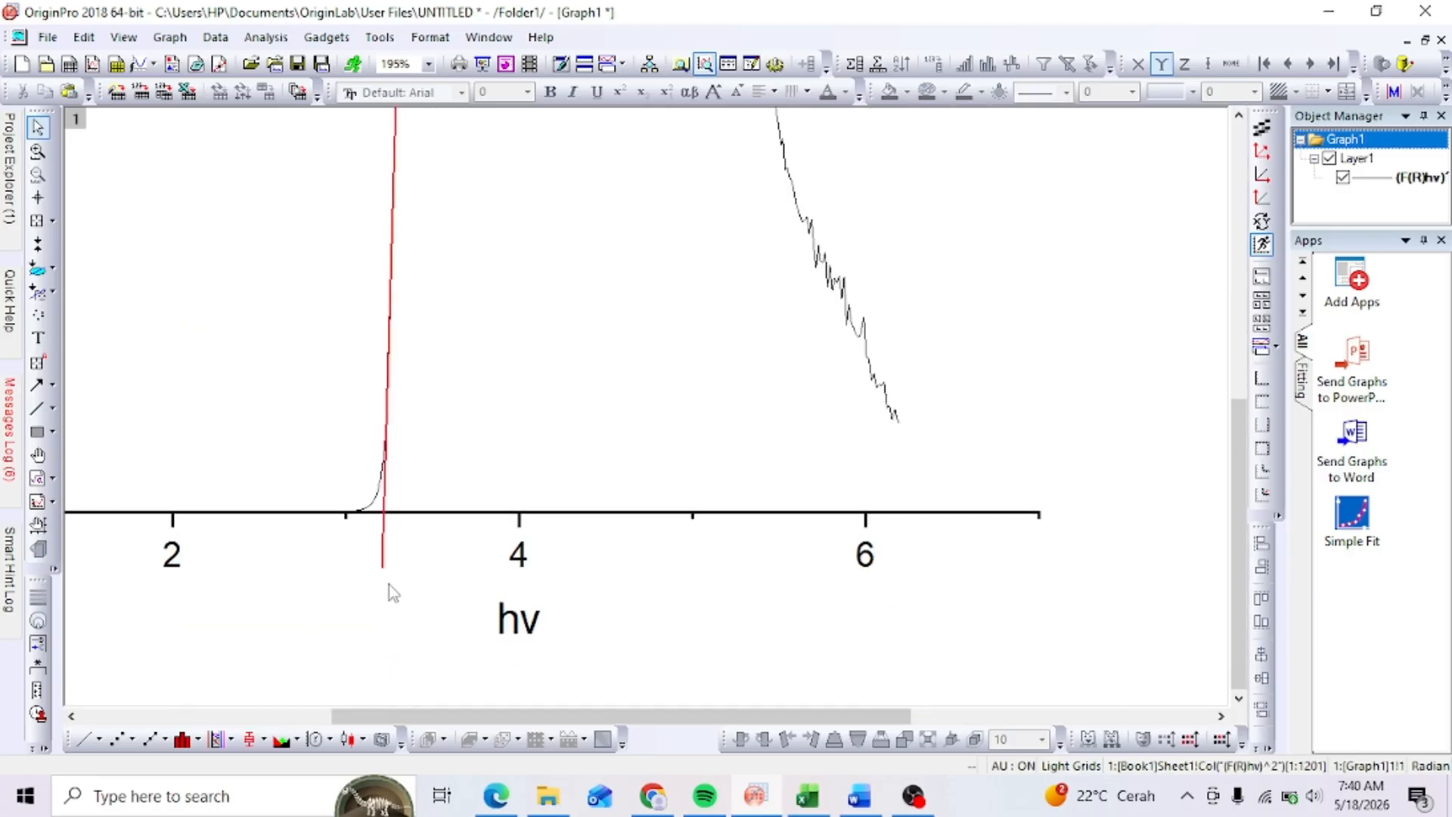
click(38, 199)
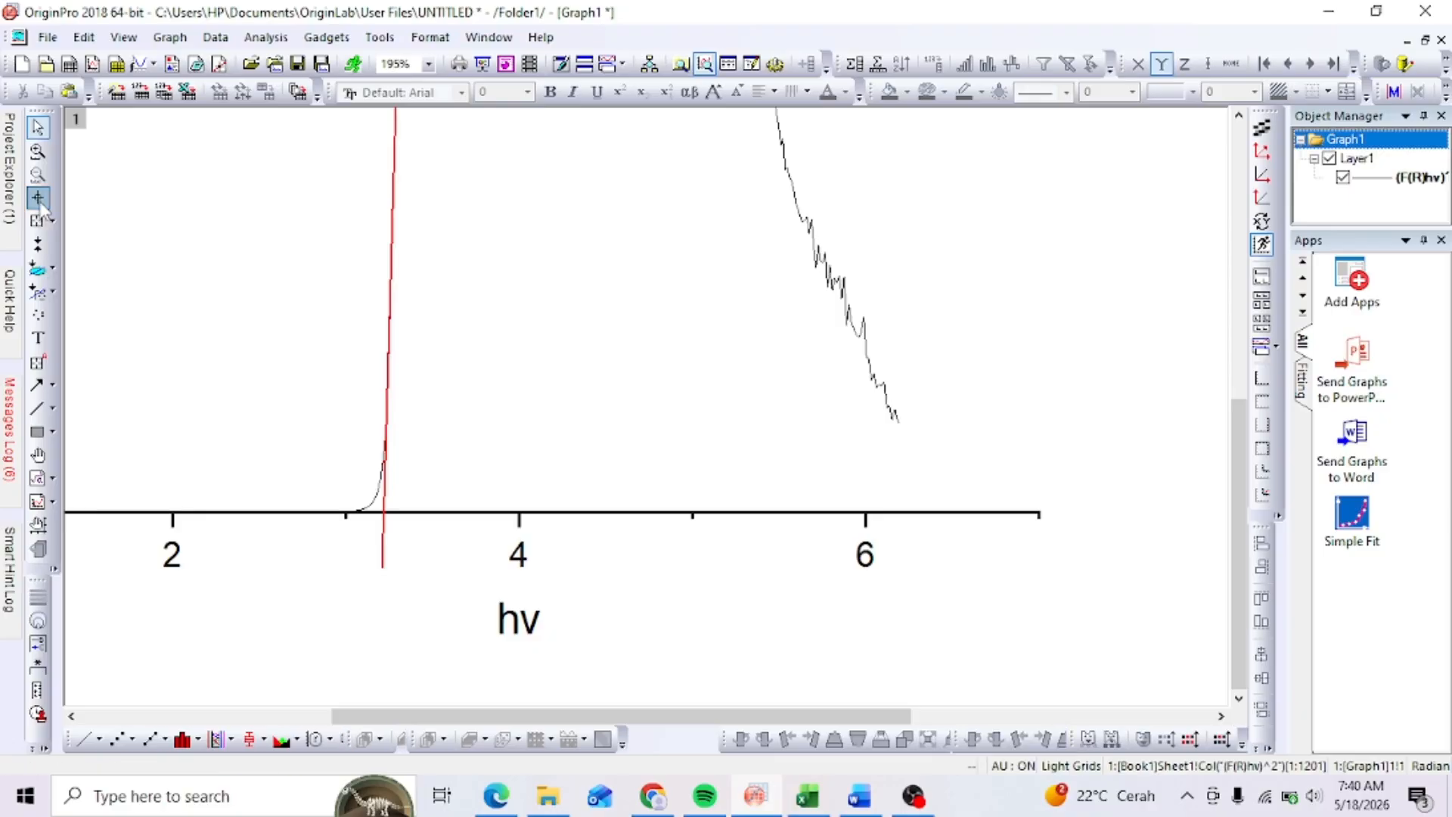
click(385, 512)
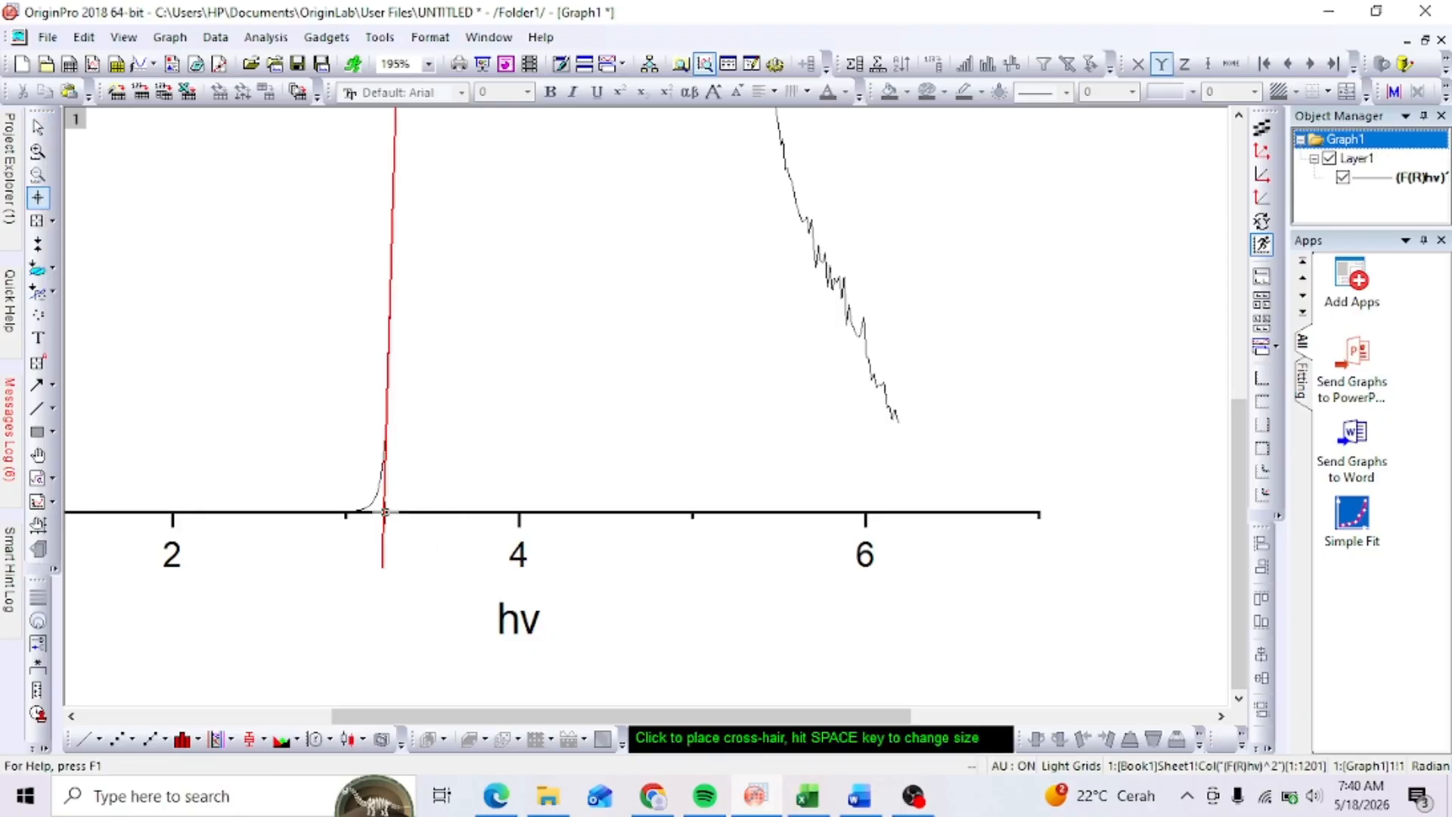
click(384, 512)
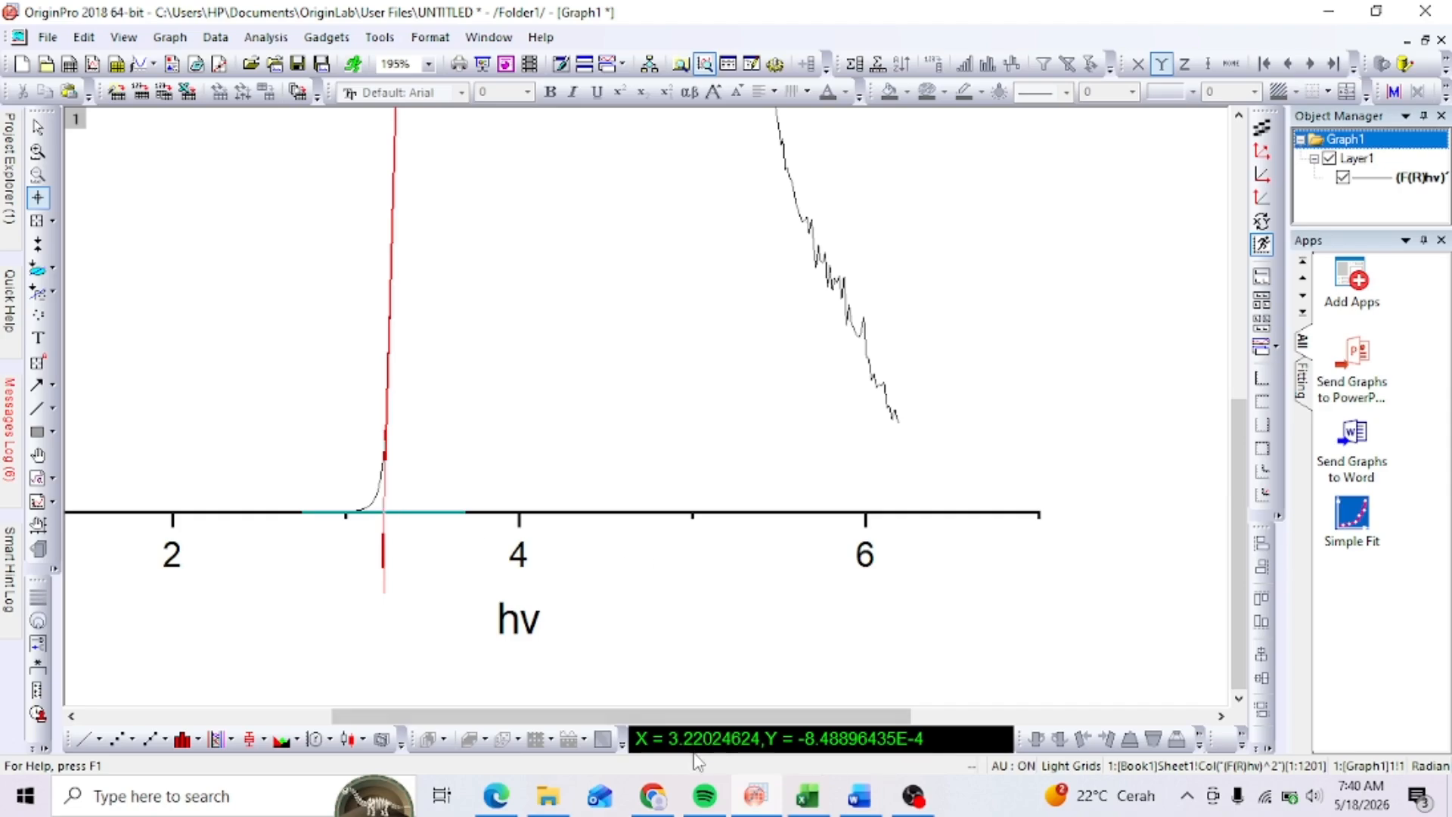
mouse_move(9, 299)
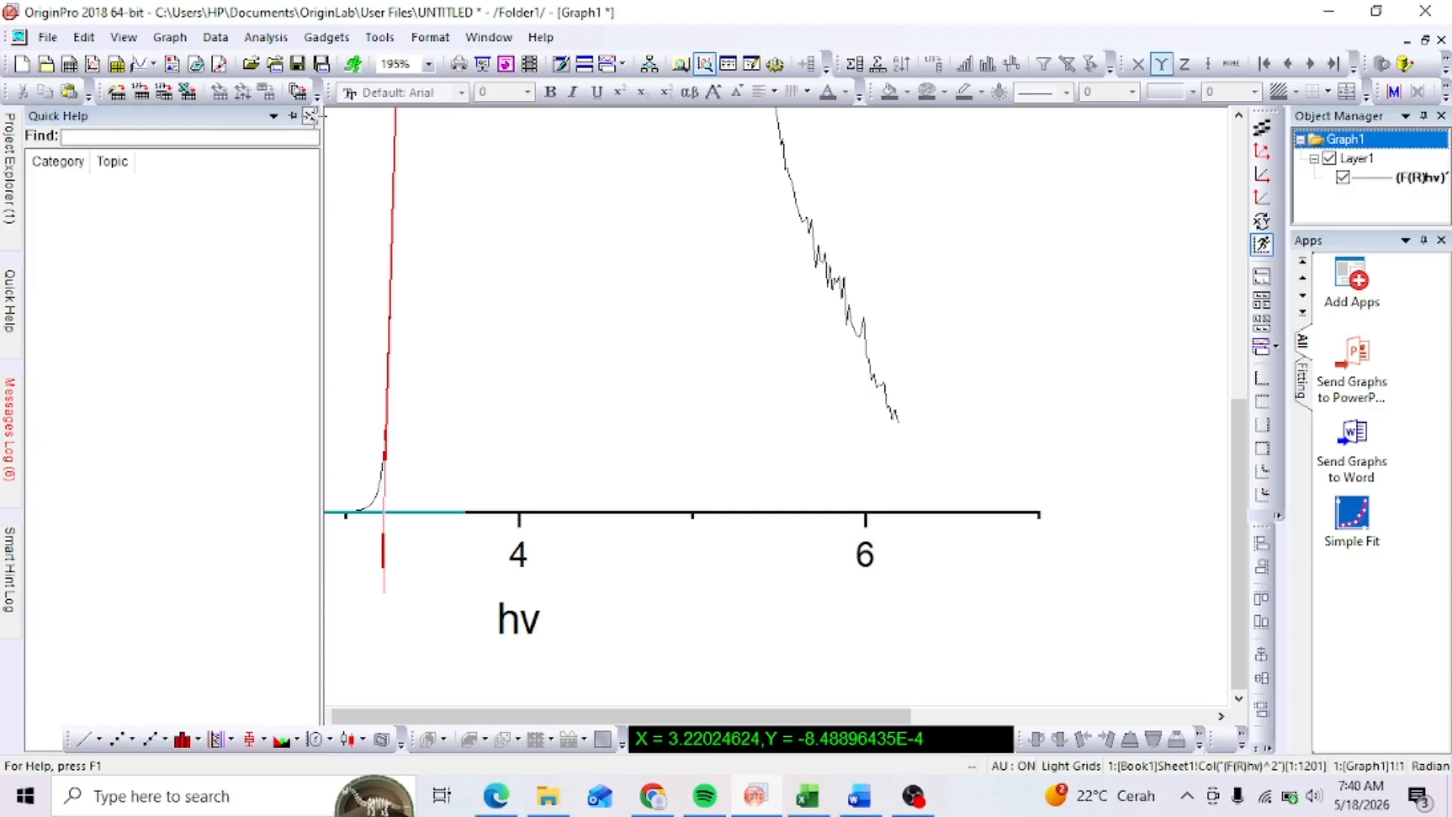
click(310, 115)
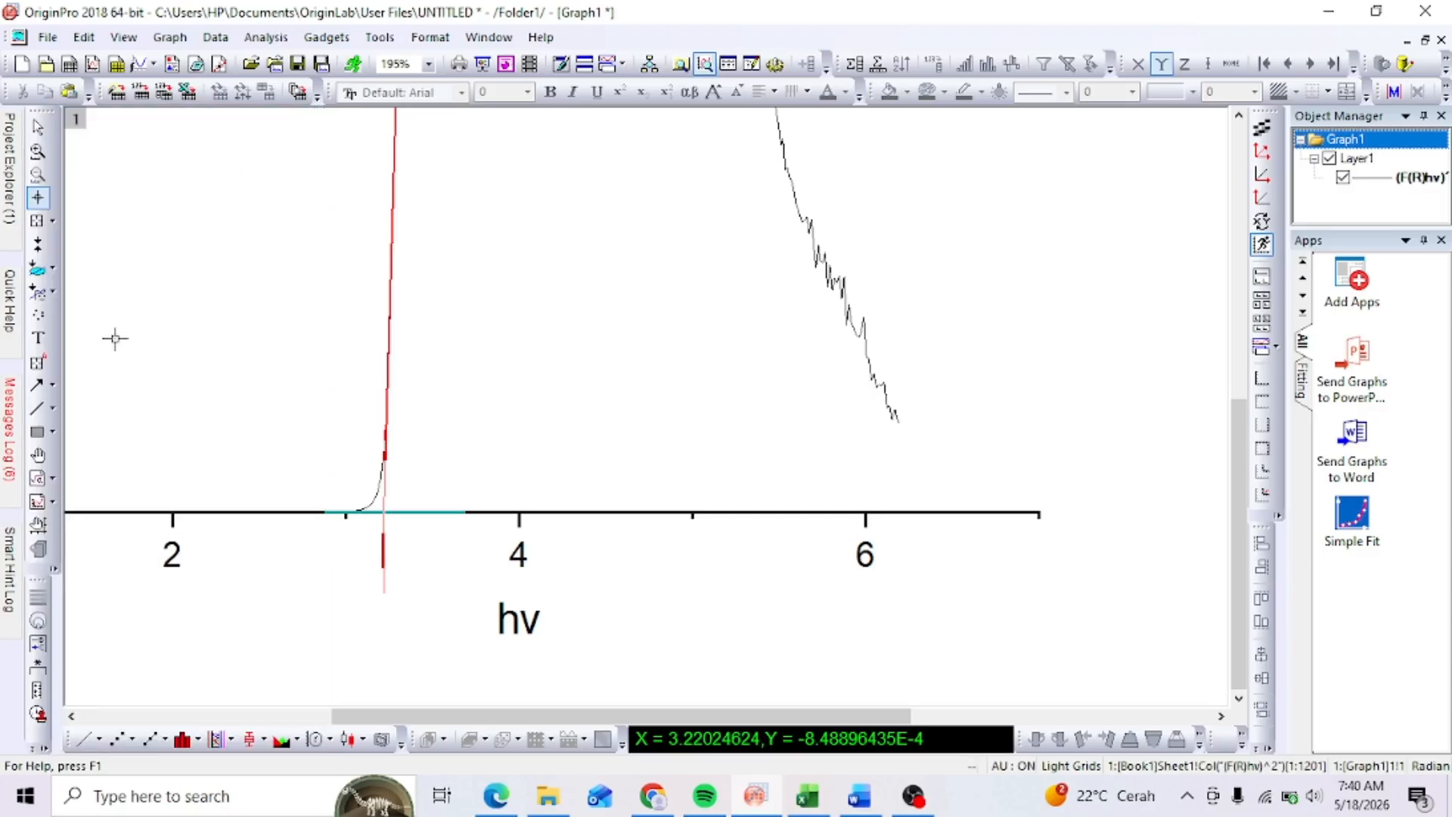
- Add the text label "Eg=3,22" just above the hv axis, beside the lower end of the red line
click(40, 340)
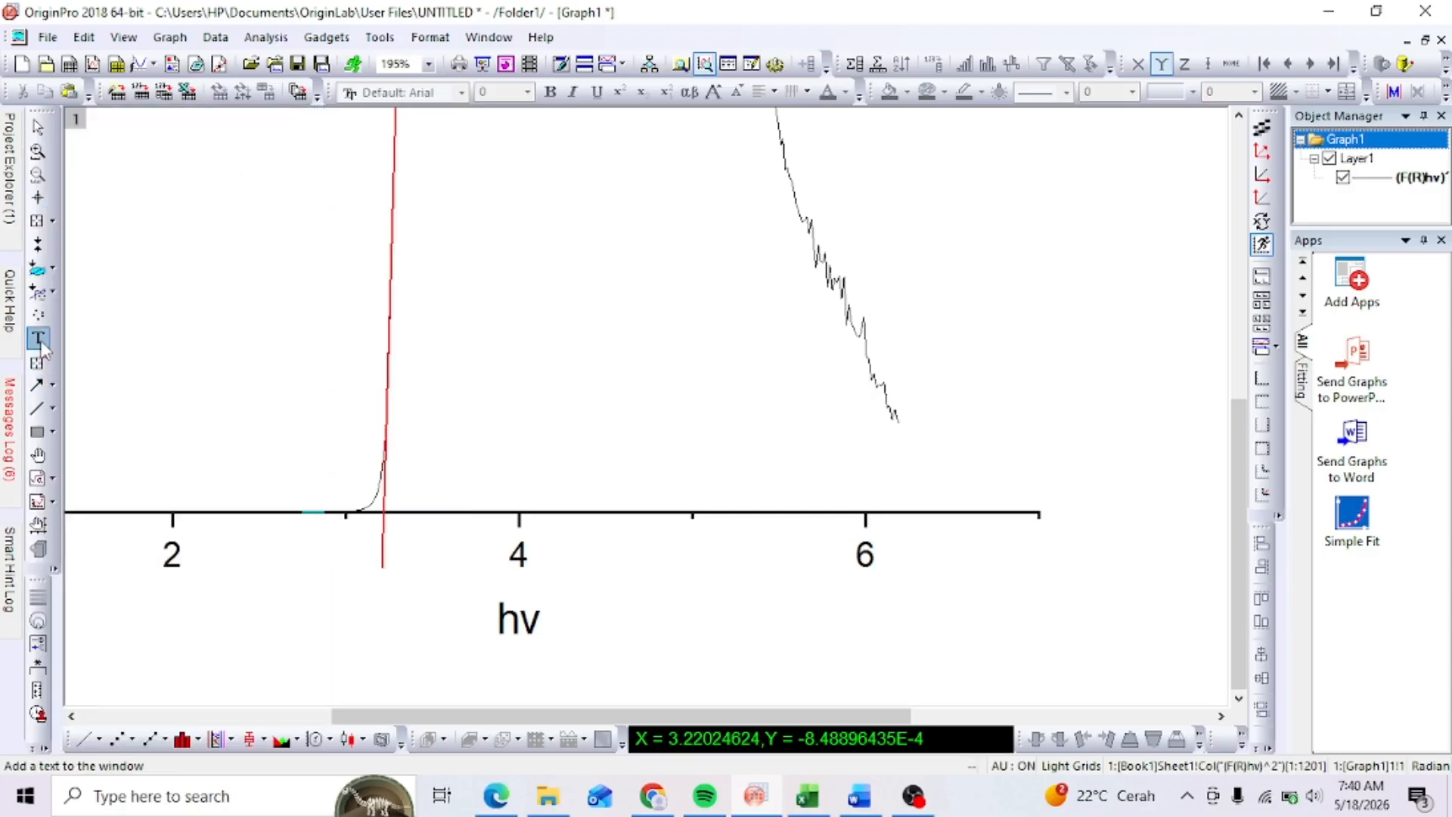
click(405, 486)
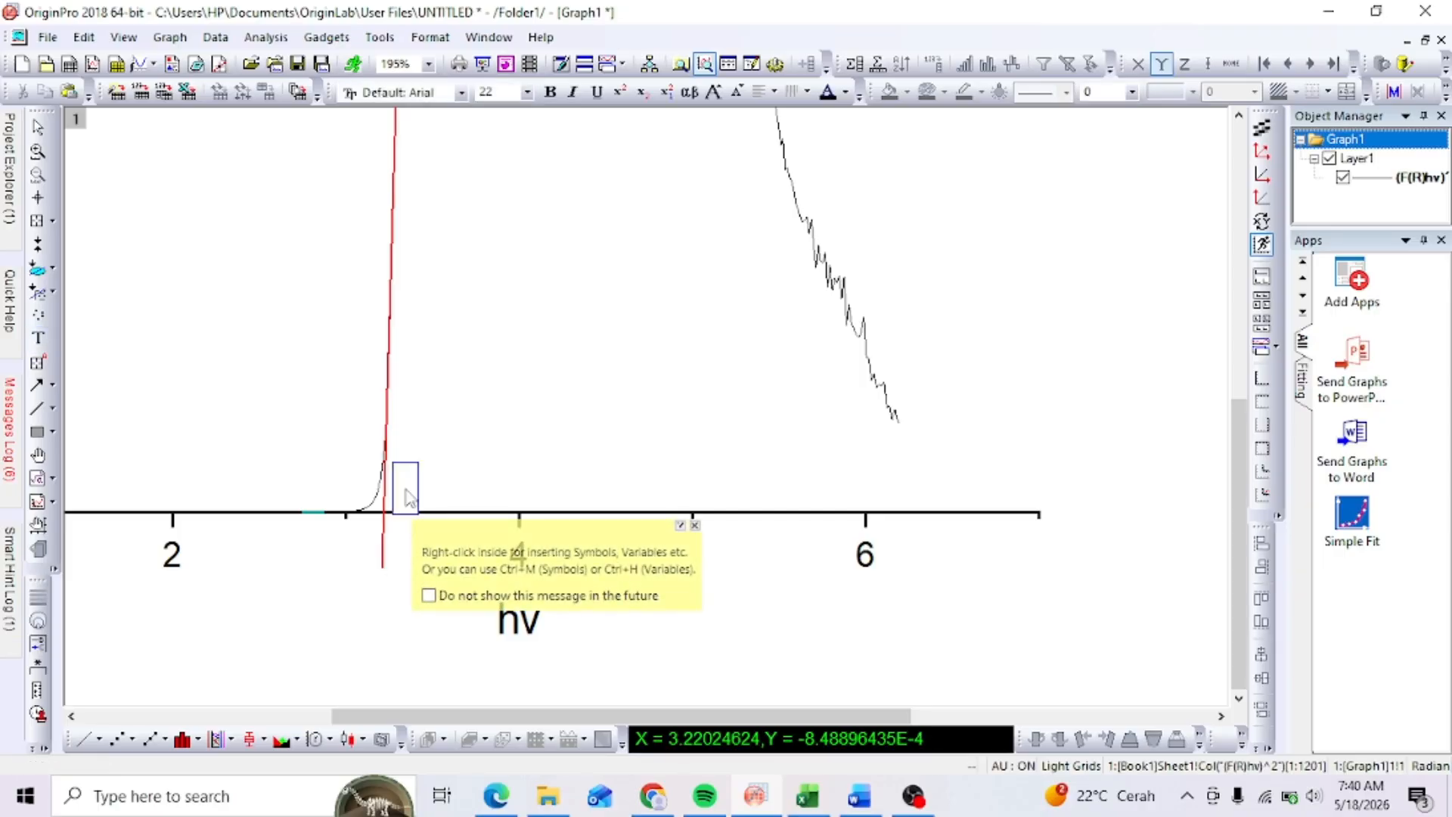
text(Eg)
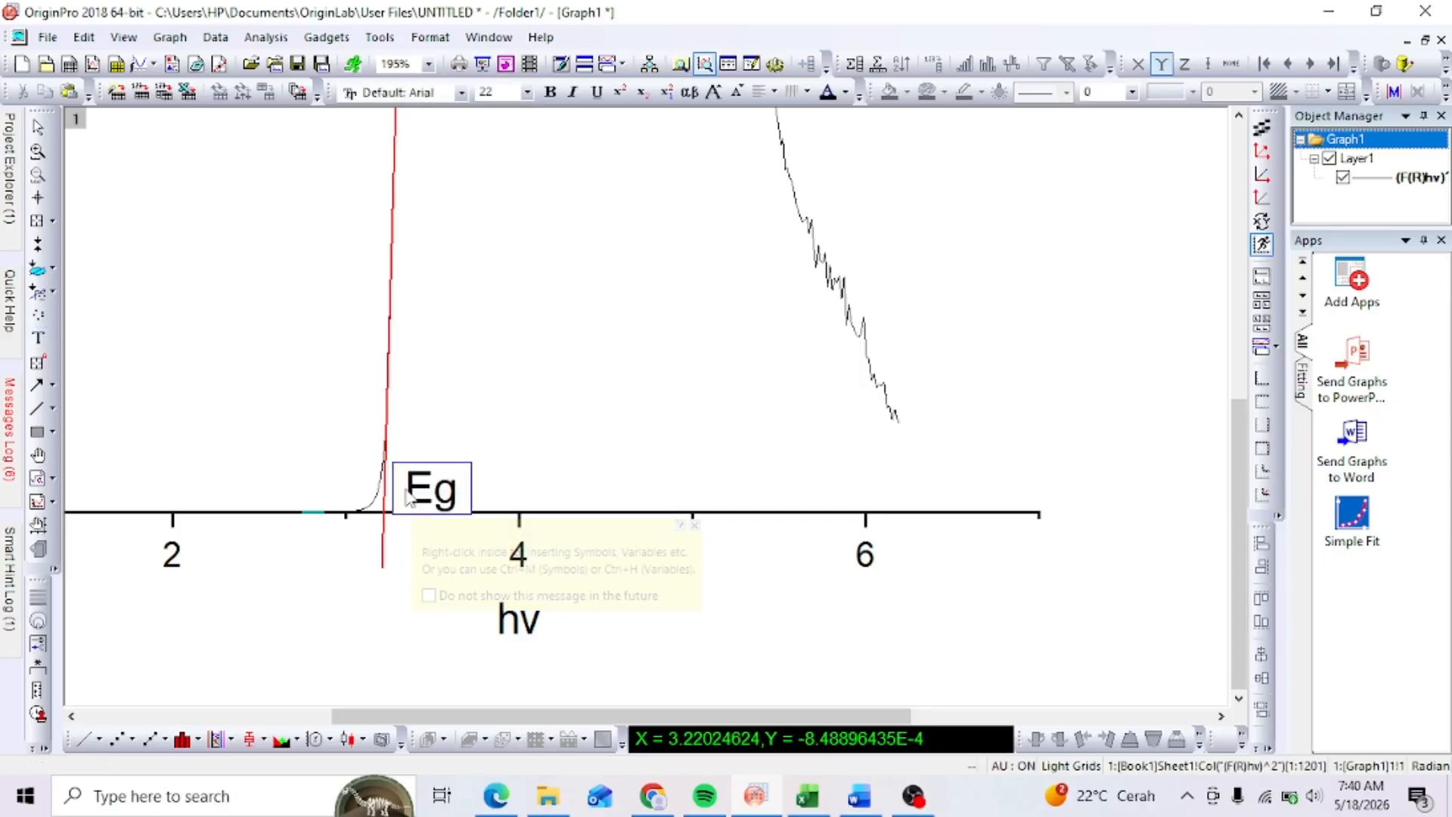
text(=)
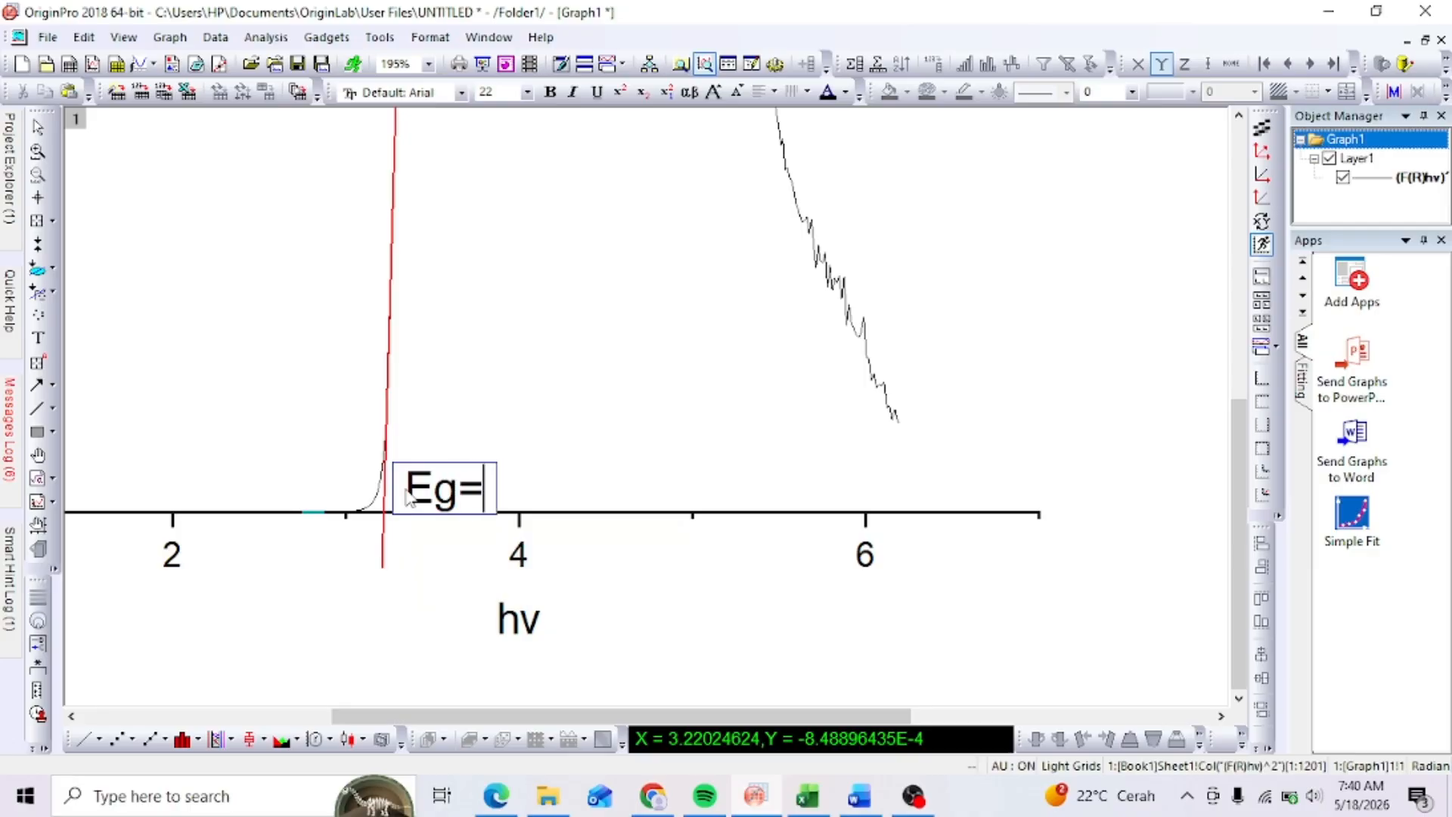
text(3,22)
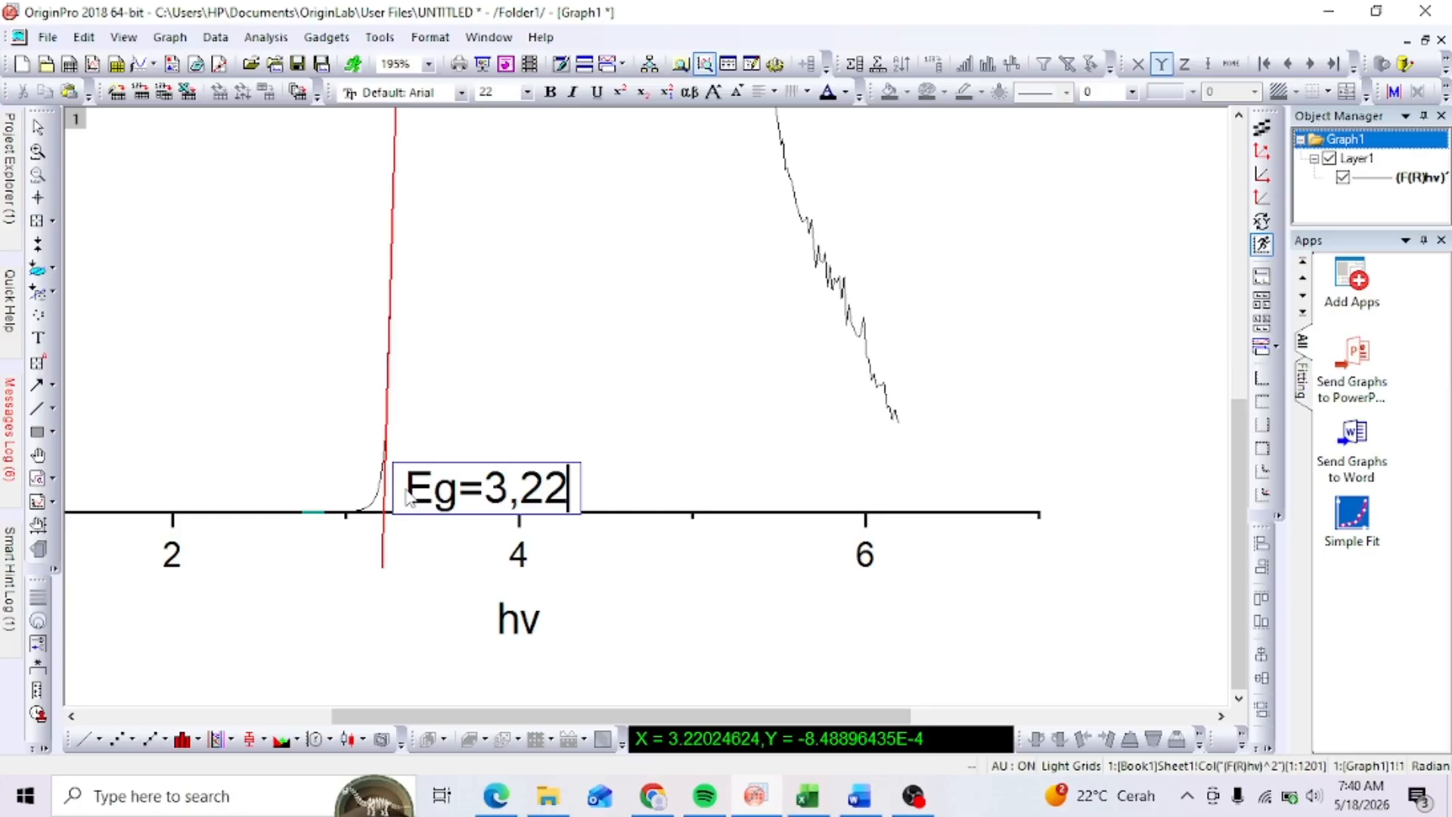
click(537, 460)
- Append the unit eV to the band gap label so it reads "Eg=3,22 eV", and show the whole graph page
click(569, 508)
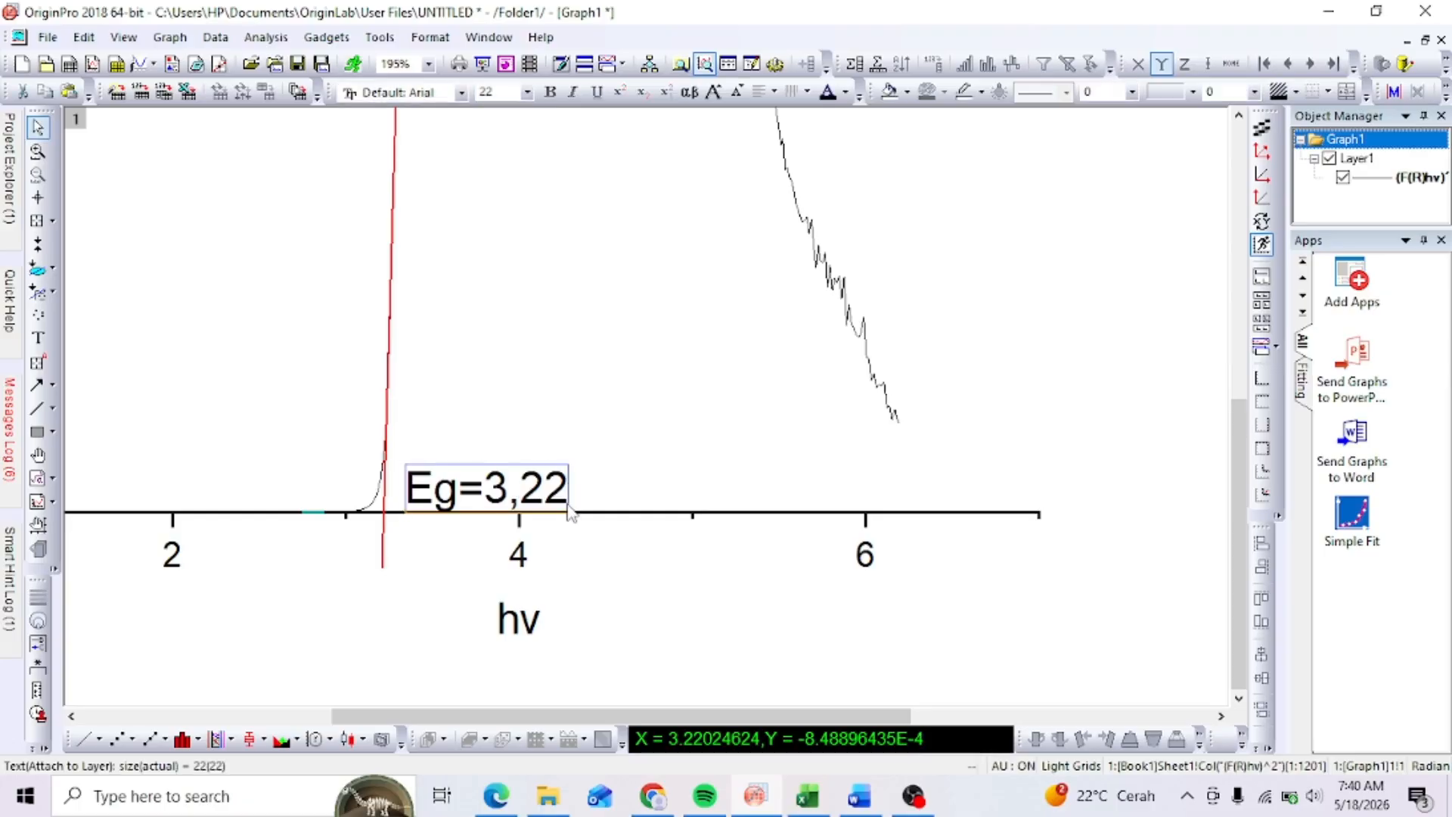
double_click(569, 508)
text(eV)
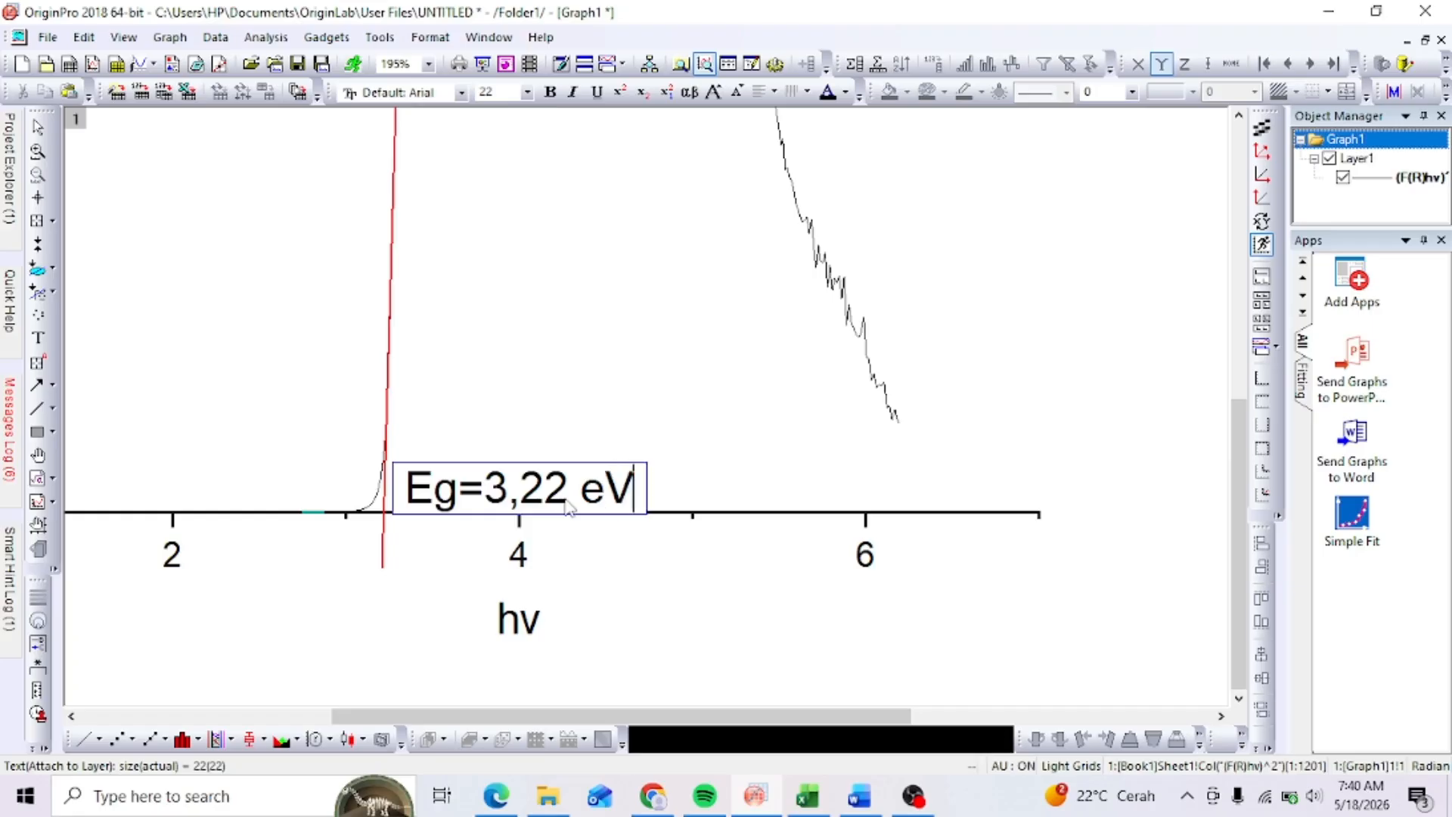
click(776, 461)
click(619, 488)
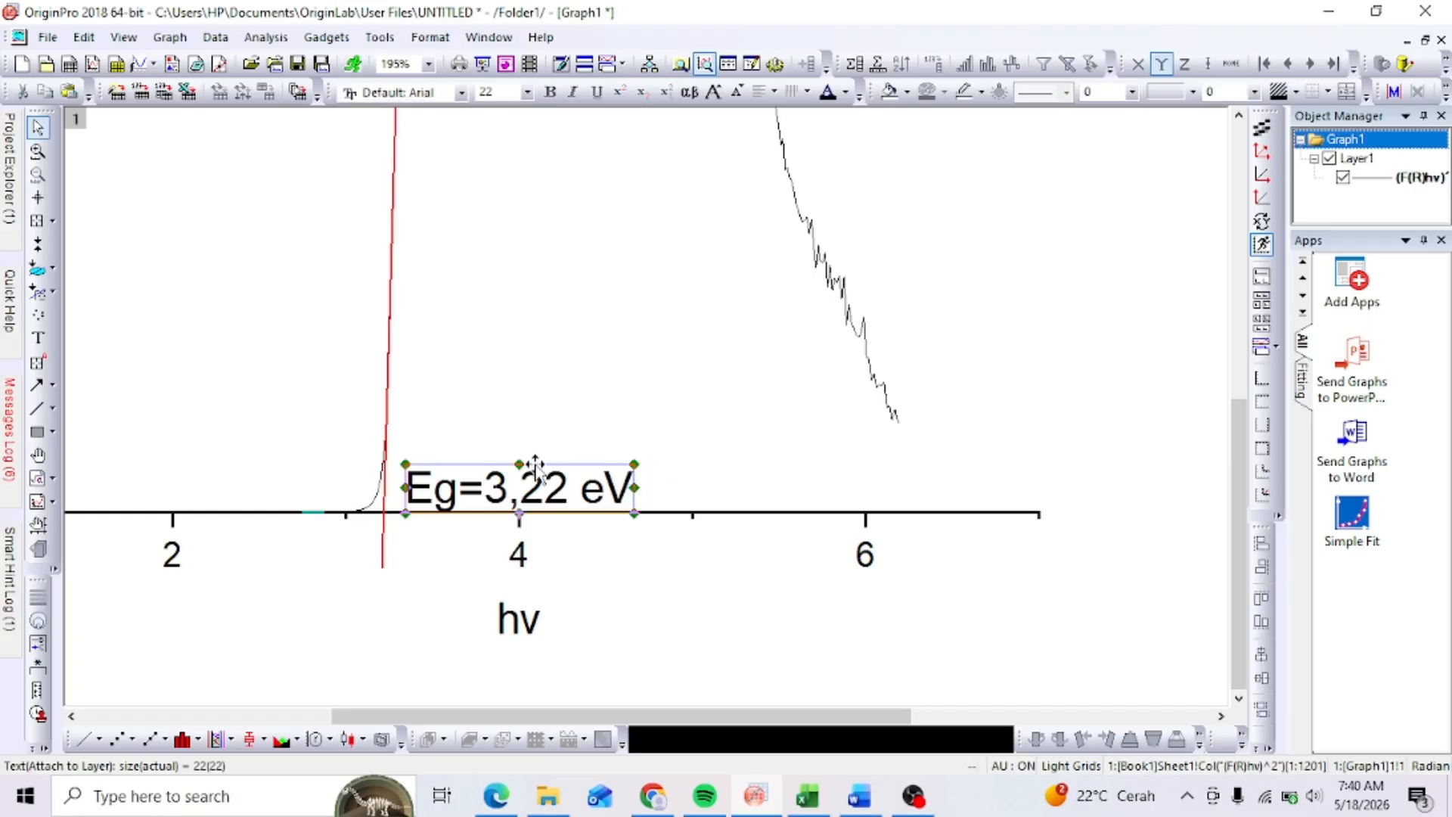
click(539, 444)
key(ctrl+w)
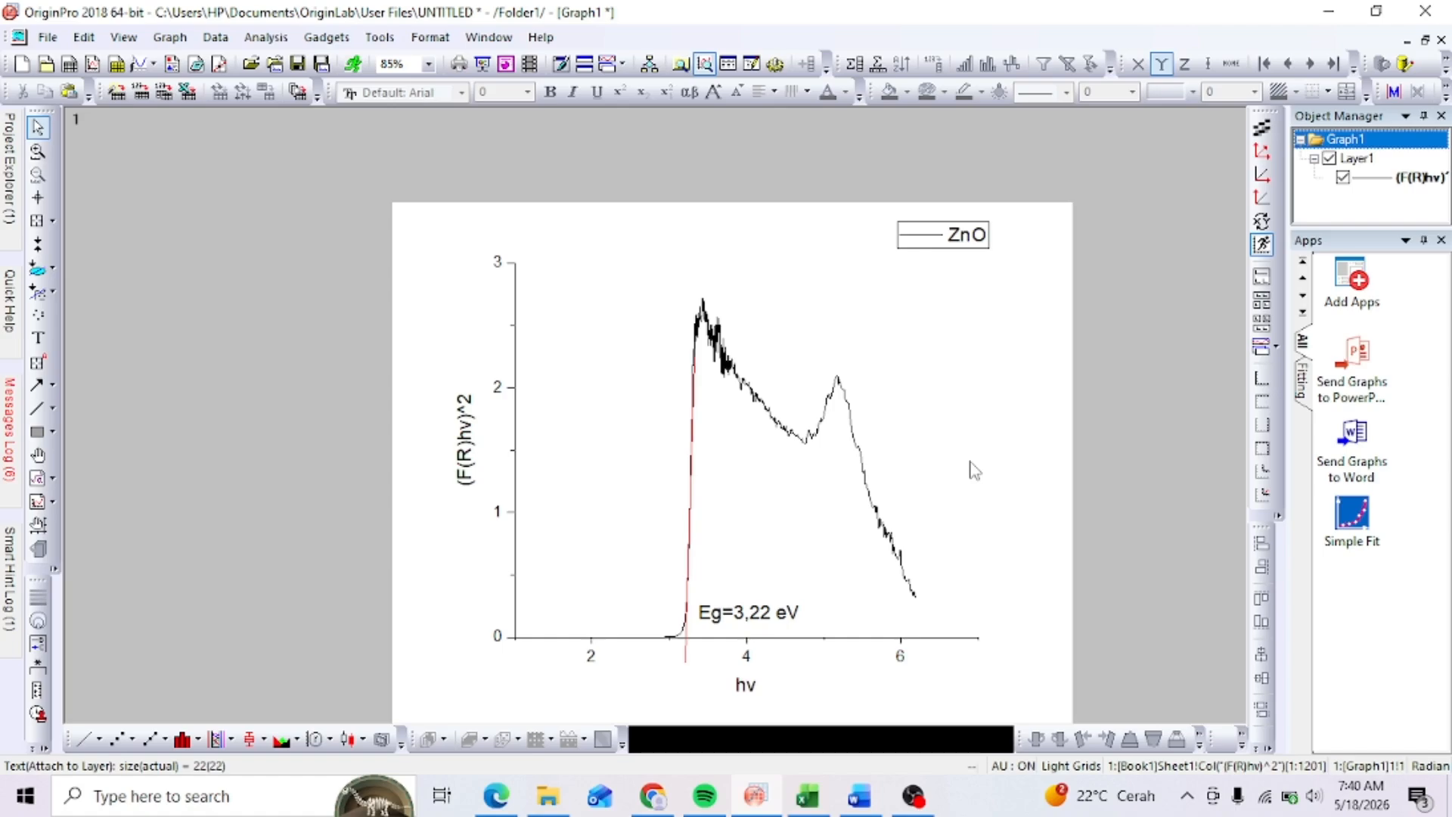